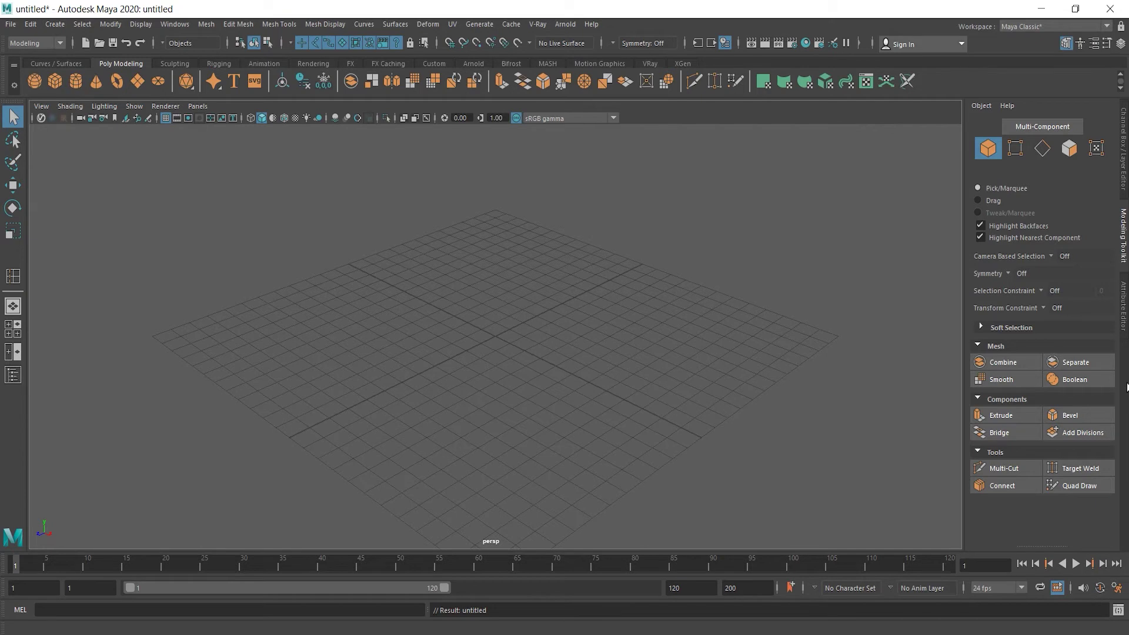
Create a polygon cube at the origin and scale it into a thin upright panel, about 0.48 × 7.42 × 18.06
click(53, 83)
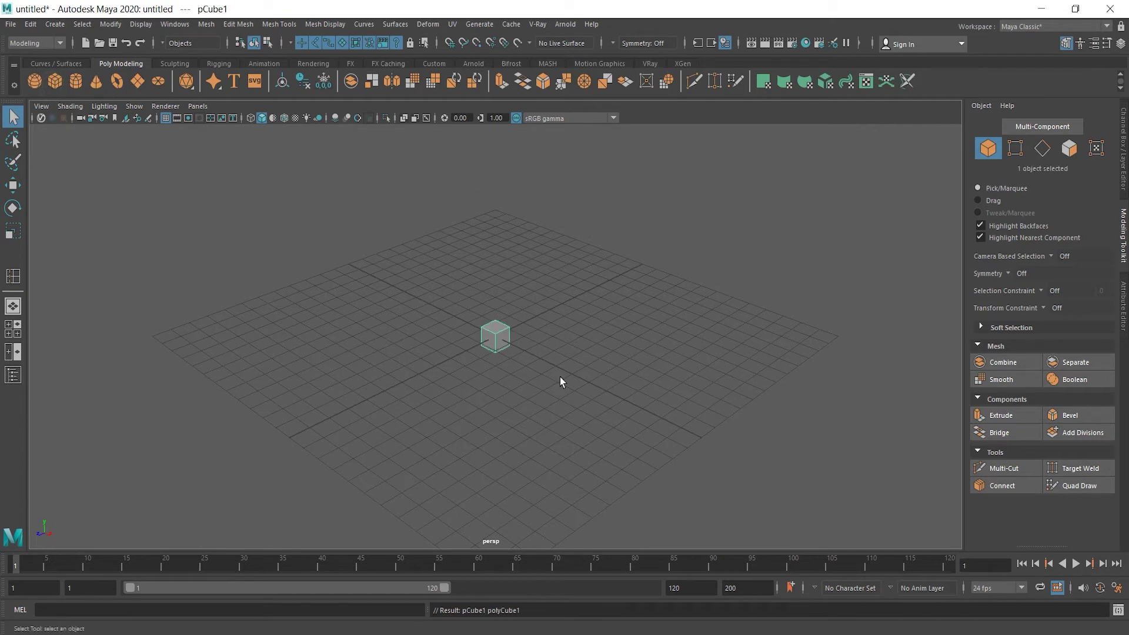
key(r)
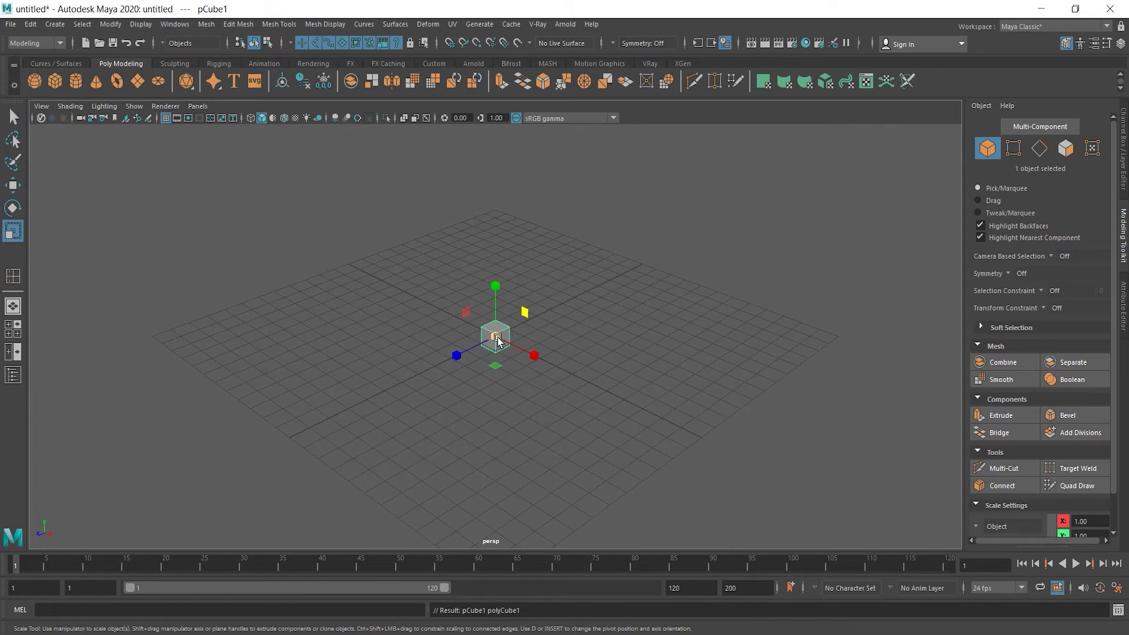
drag(495, 336, 605, 393)
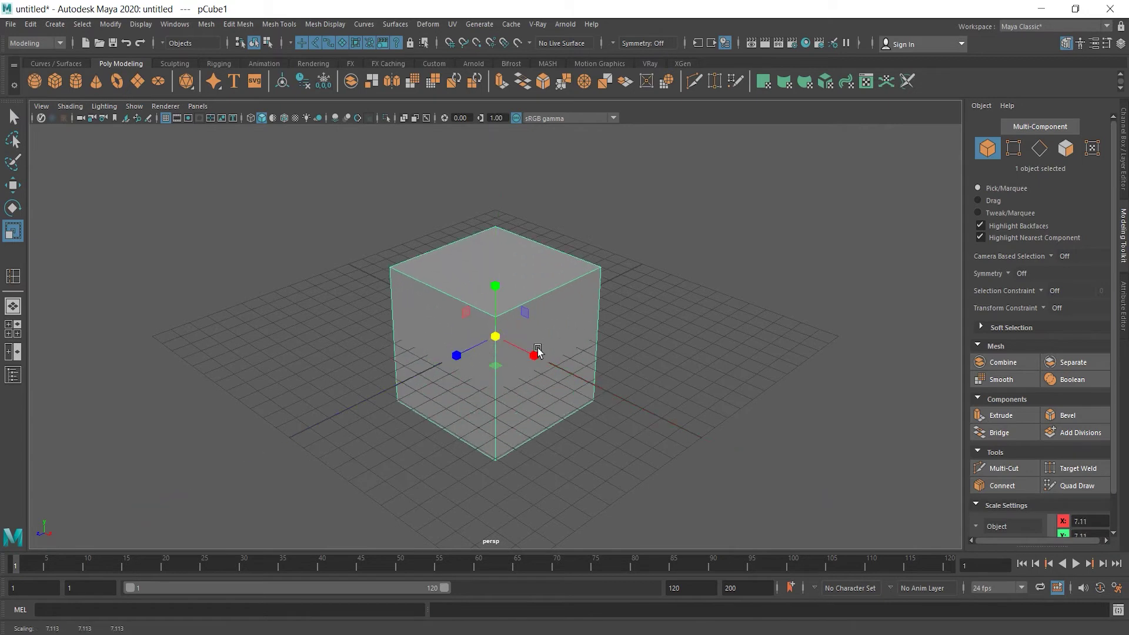
drag(532, 353, 385, 390)
drag(496, 286, 497, 280)
drag(531, 353, 516, 353)
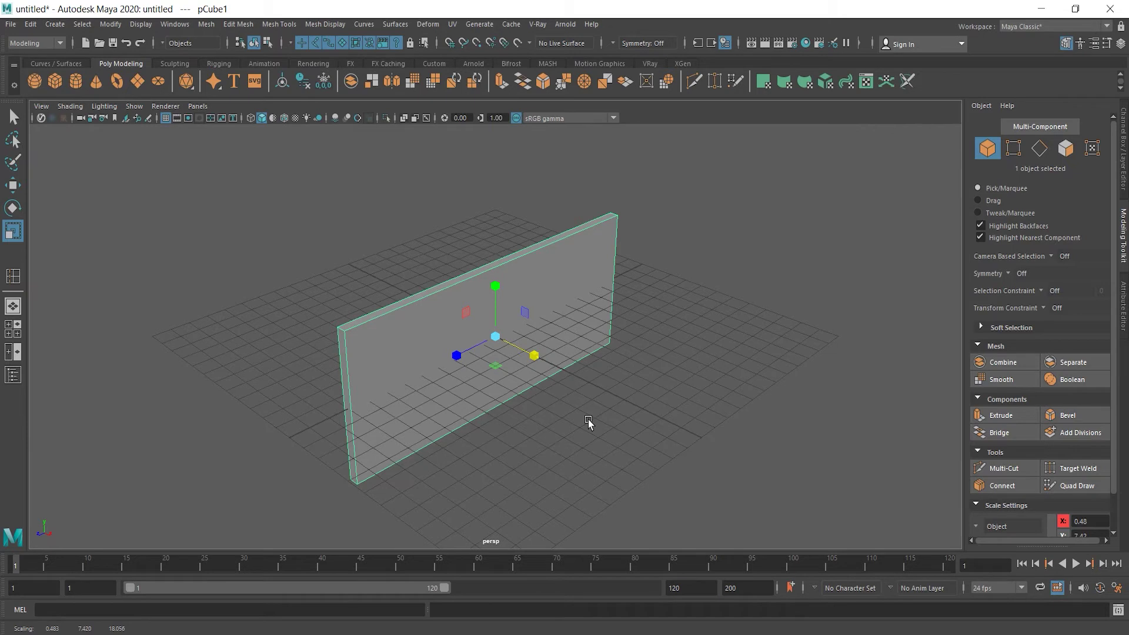
Bevel the edges of the thin panel with a fraction of 0.2
key(ctrl+b)
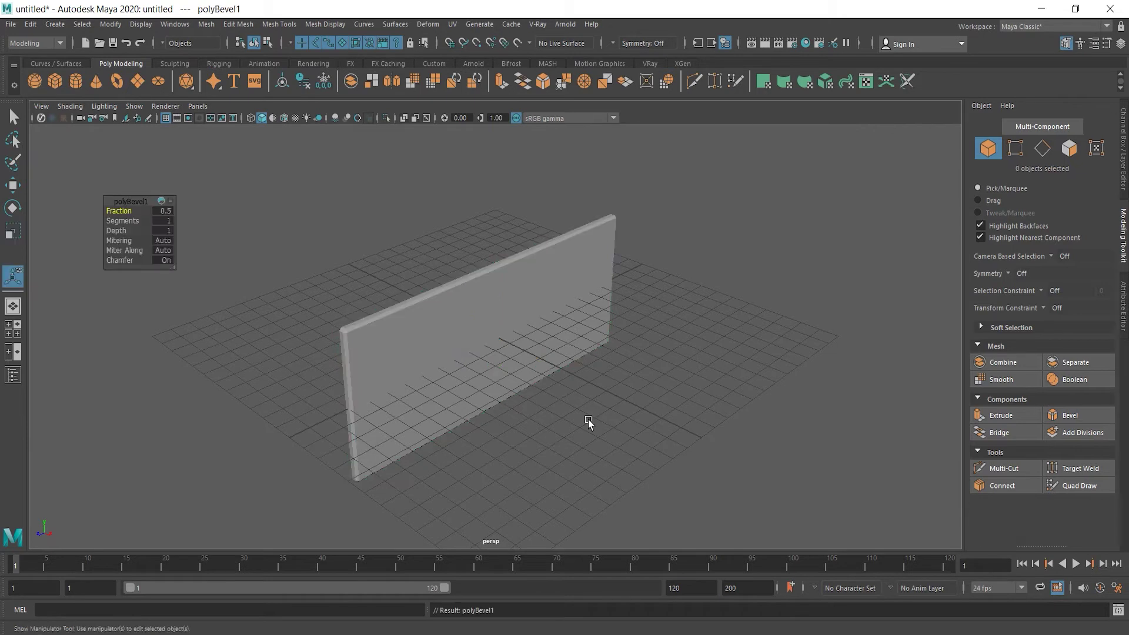
click(418, 359)
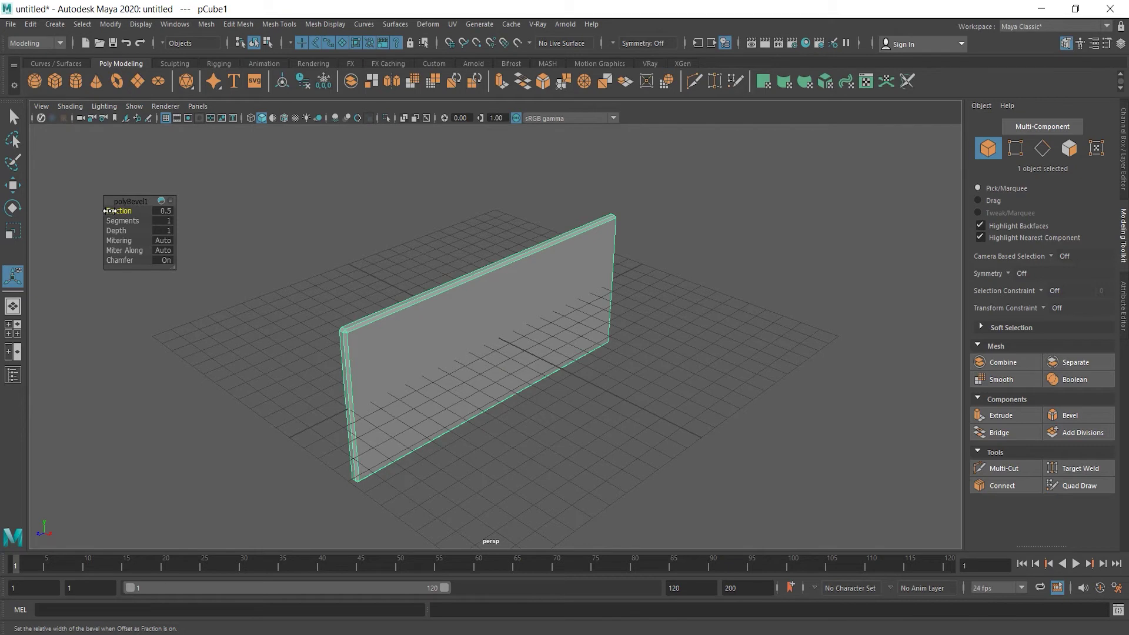
mouse_move(114, 210)
mouse_down()
mouse_move(124, 211)
mouse_move(97, 210)
mouse_up()
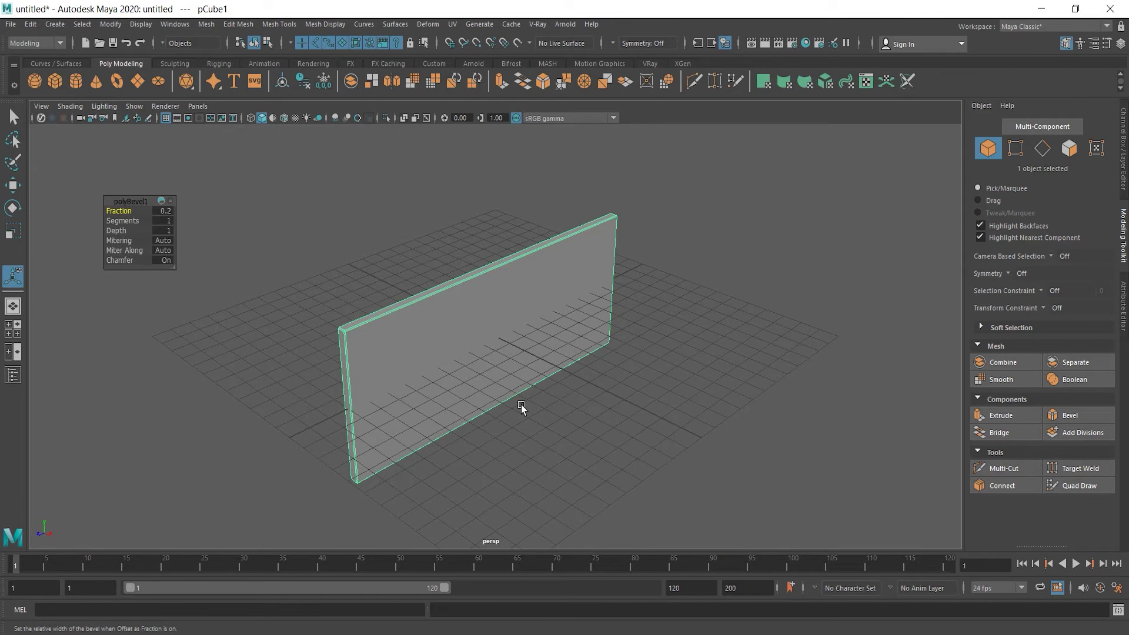
Check the beveled panel in smooth mesh preview and return it to the unsmoothed display
key(3)
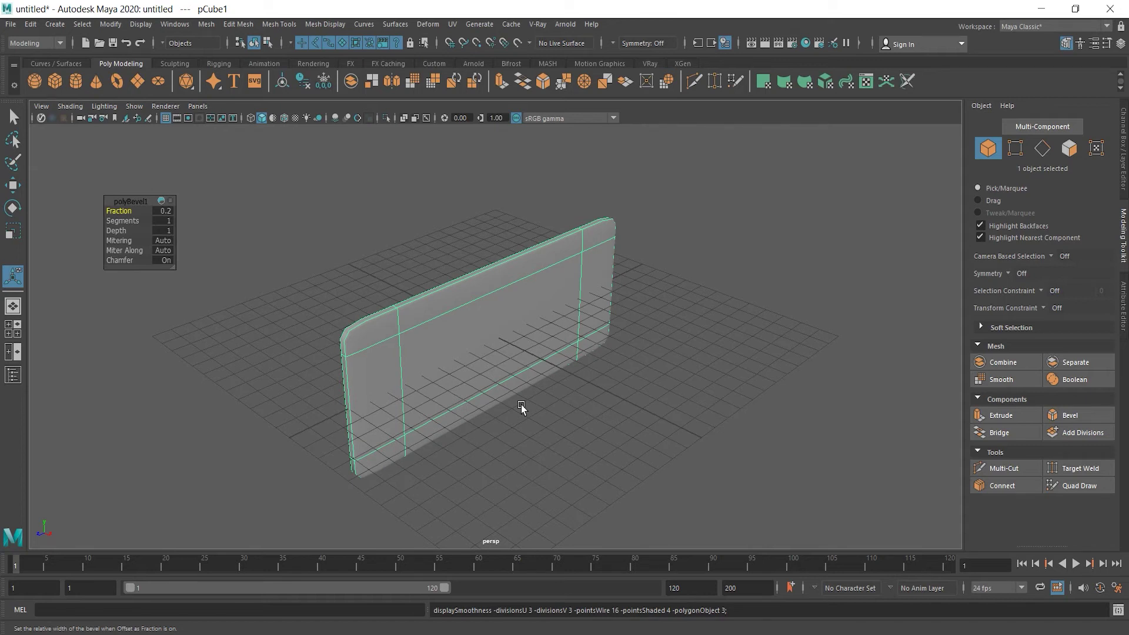
key(1)
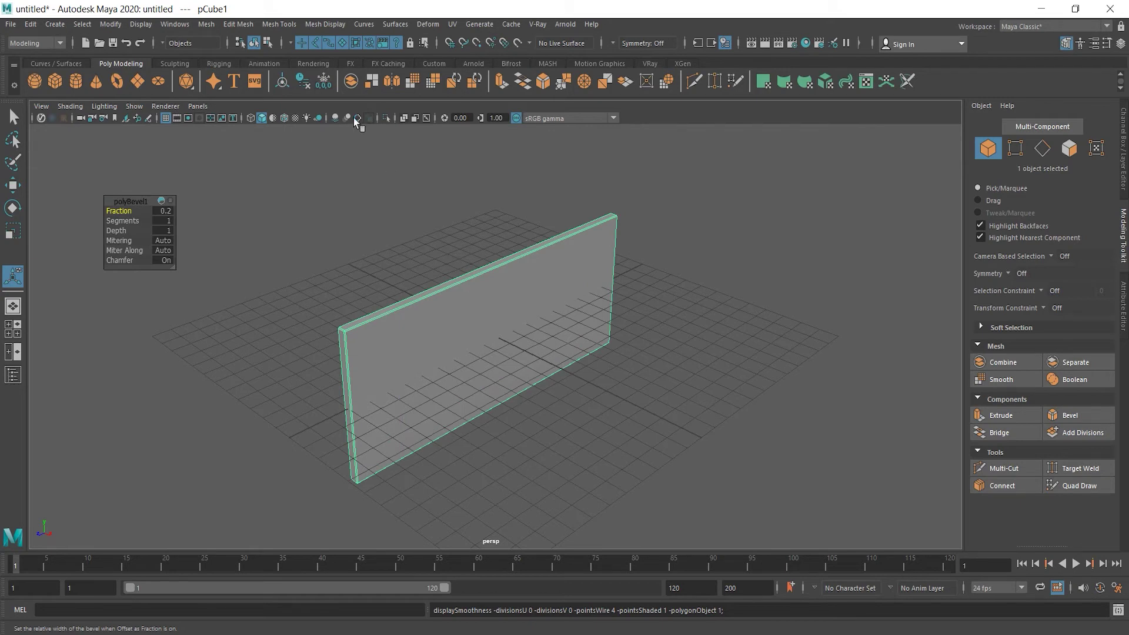
click(206, 24)
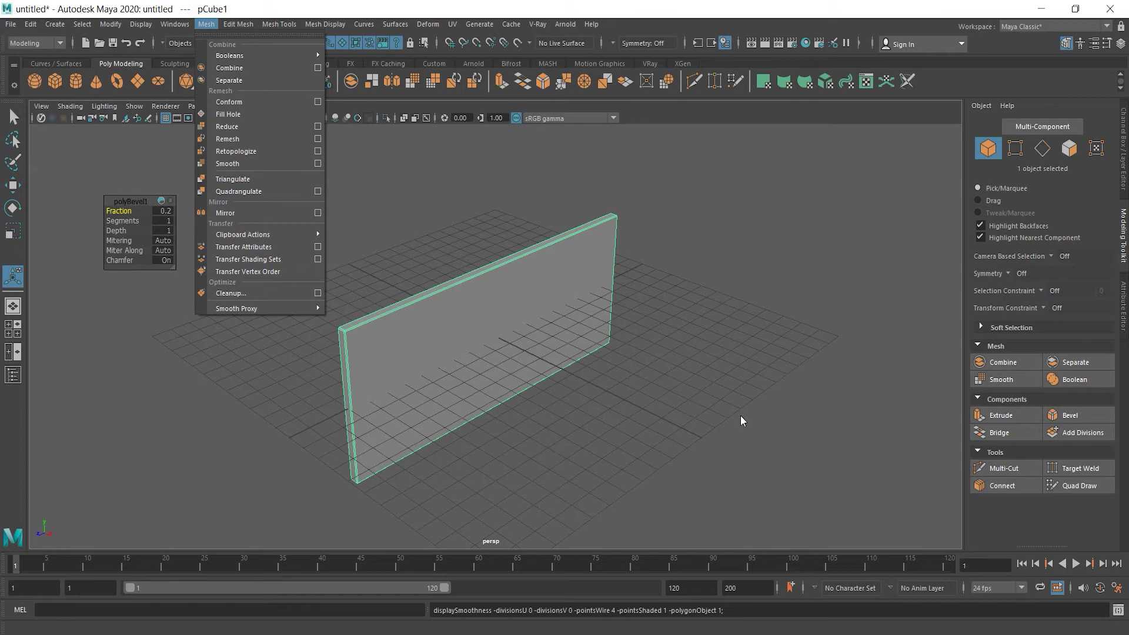
click(573, 412)
Create a second cube, move it in front of the panel to about X 7.61 and scale it uniformly to about 6.66
alt+drag(570, 421, 579, 419)
click(55, 81)
click(538, 355)
key(w)
drag(532, 347, 656, 429)
key(r)
drag(620, 383, 645, 423)
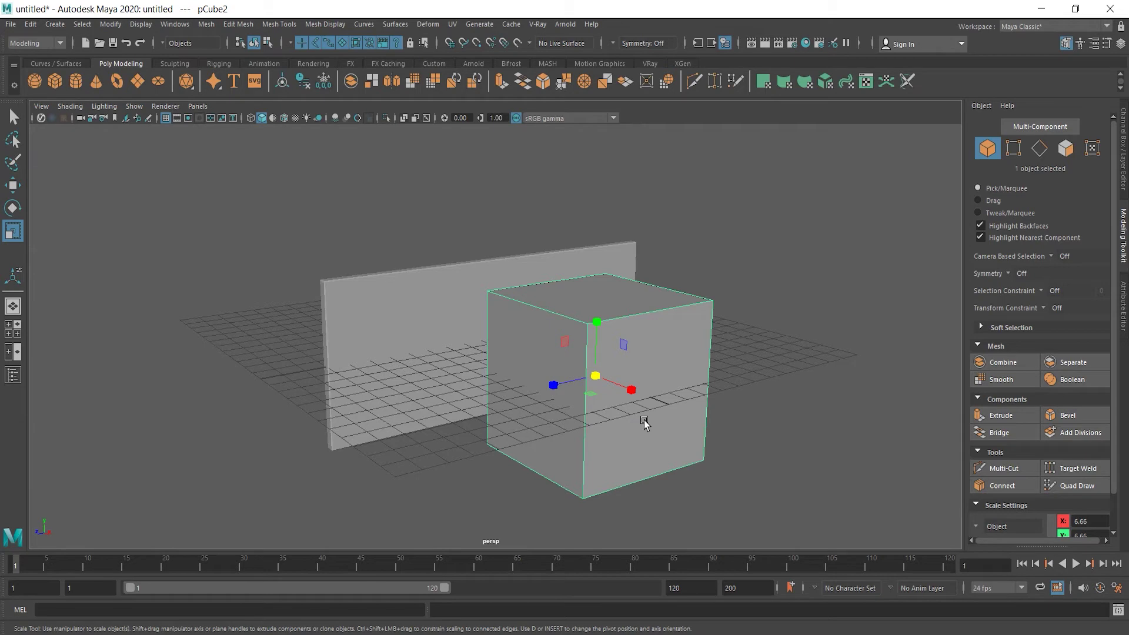
Insert edge loops close to the second cube's outer edges and two closely spaced horizontal pairs across its height
click(274, 25)
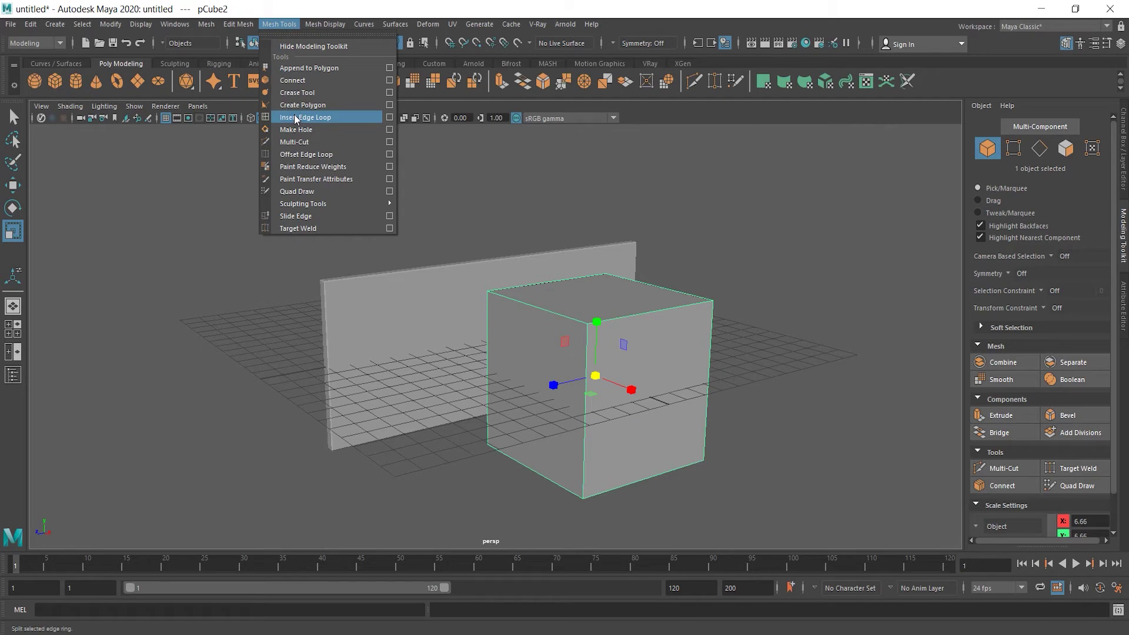
click(678, 344)
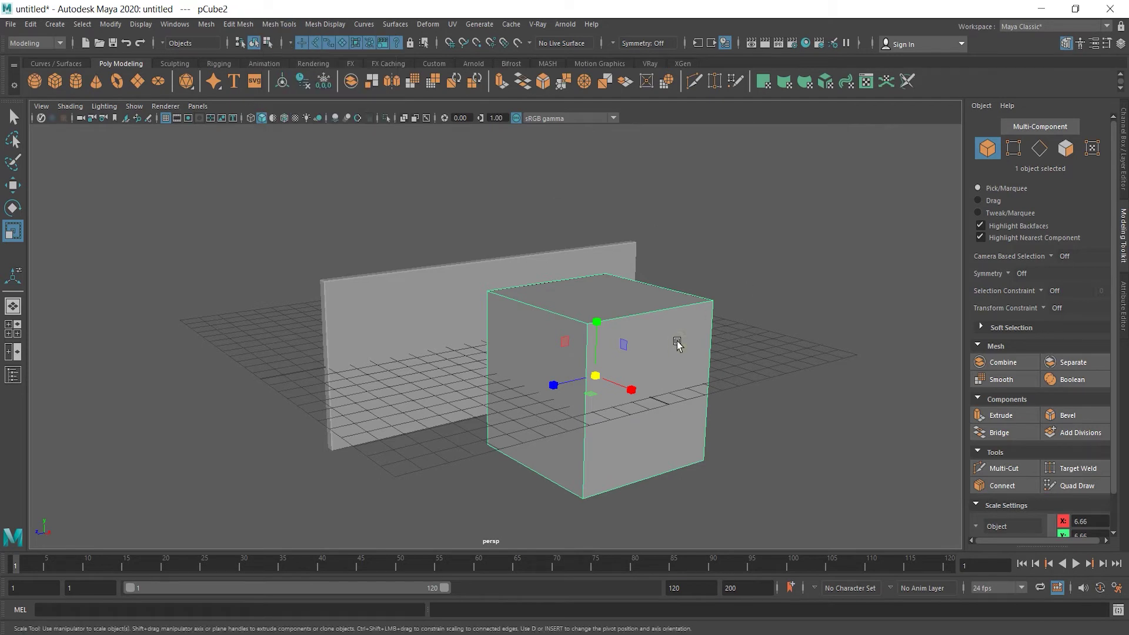
shift+right_drag(644, 326, 554, 345)
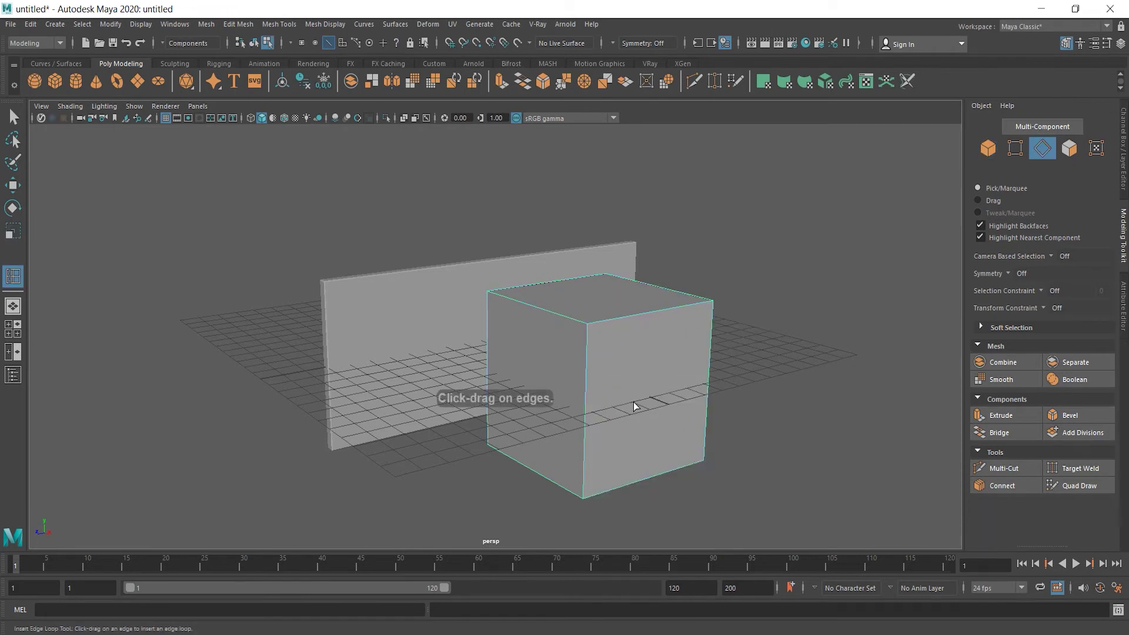
alt+drag(625, 413, 602, 282)
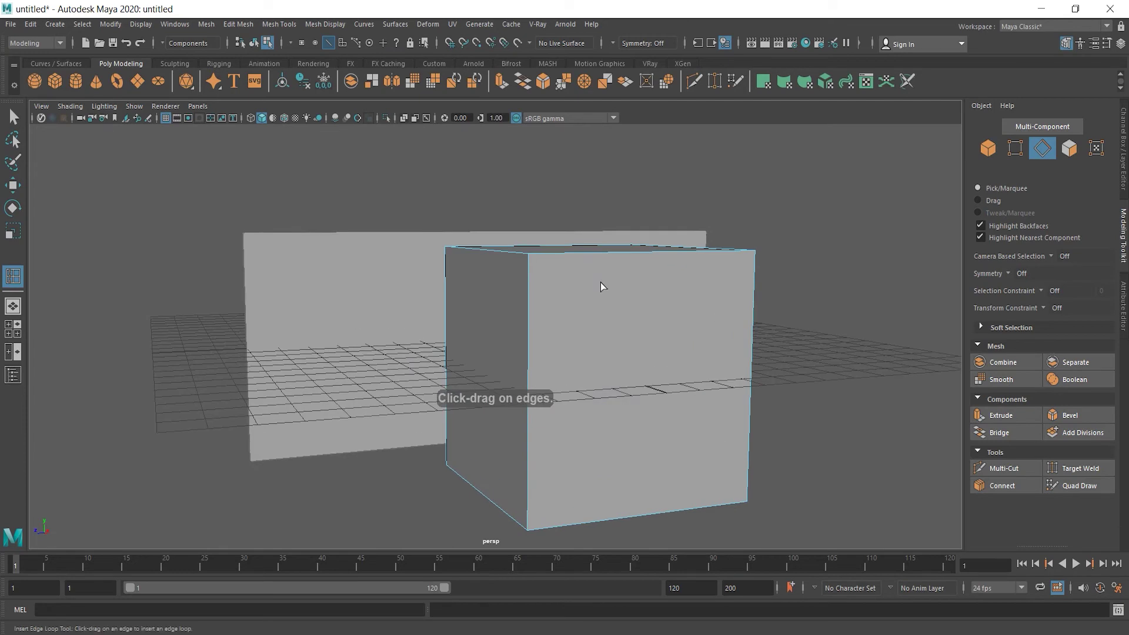
click(531, 259)
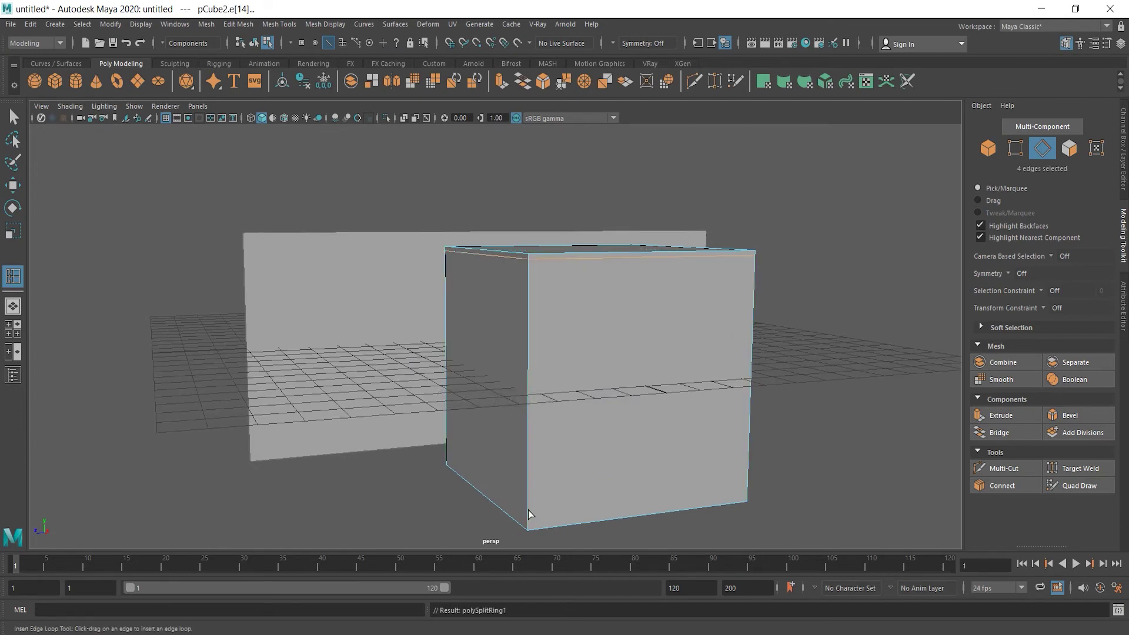
drag(528, 510, 538, 523)
drag(535, 262, 535, 260)
drag(750, 261, 751, 259)
drag(528, 329, 527, 330)
drag(528, 404, 527, 413)
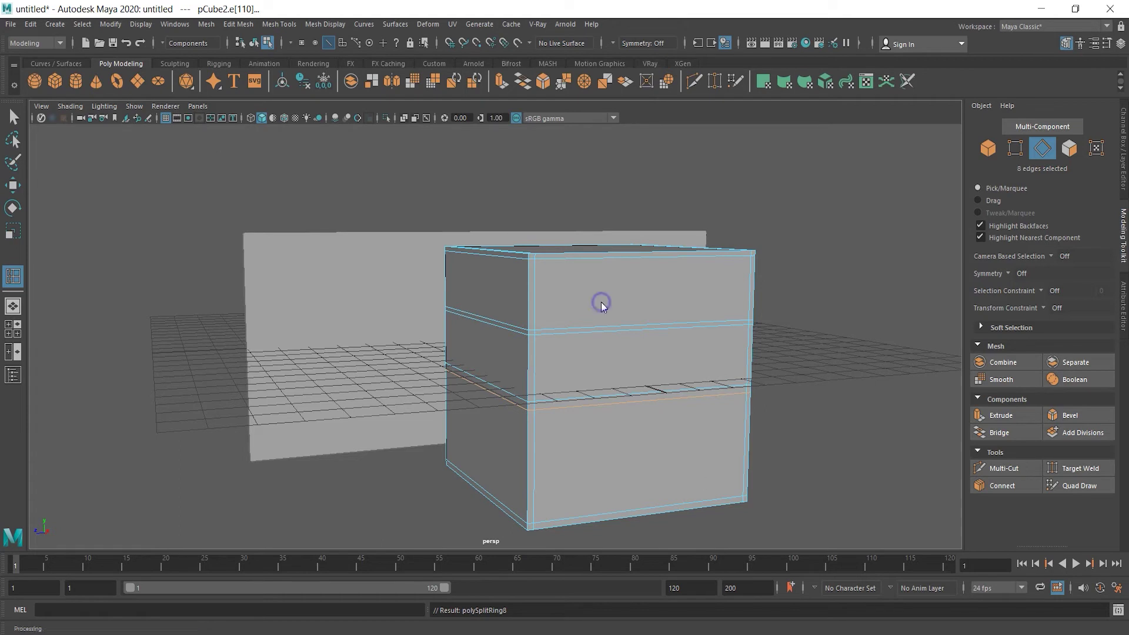
Push the two narrow front faces between the paired edge loops inward along X to form horizontal grooves in the second cube
right_drag(601, 302, 627, 290)
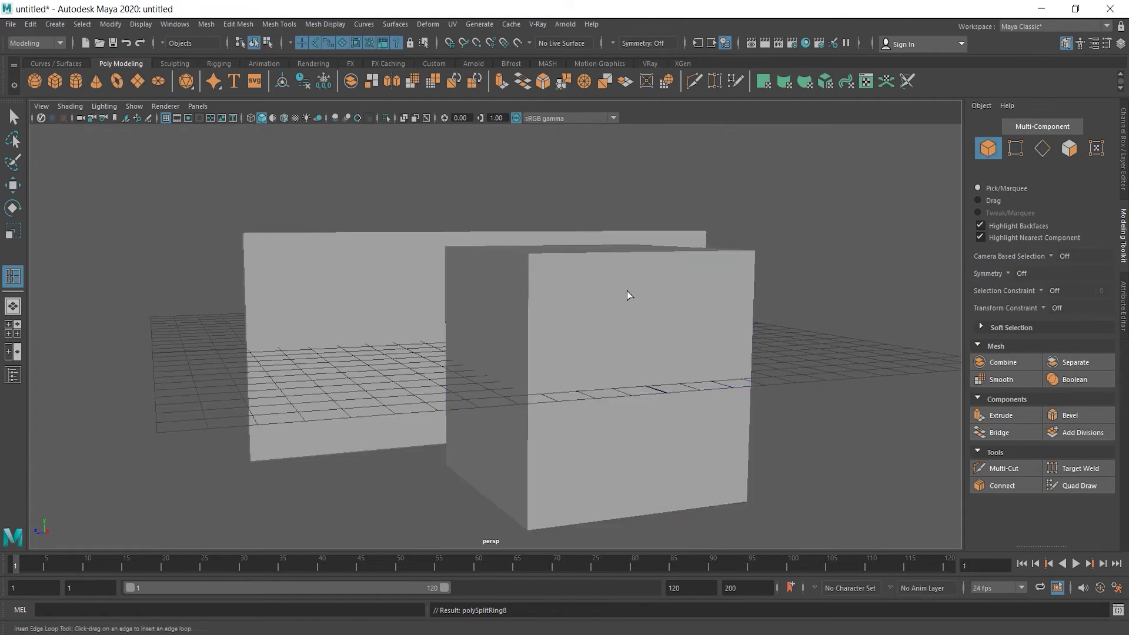
click(627, 291)
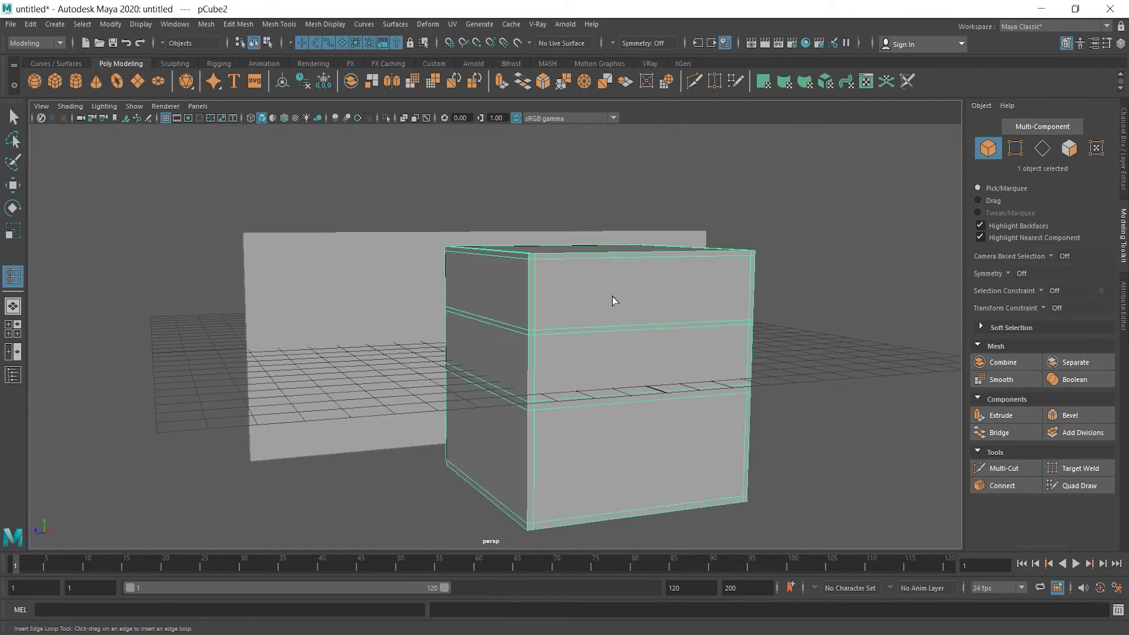
right_drag(613, 297, 600, 344)
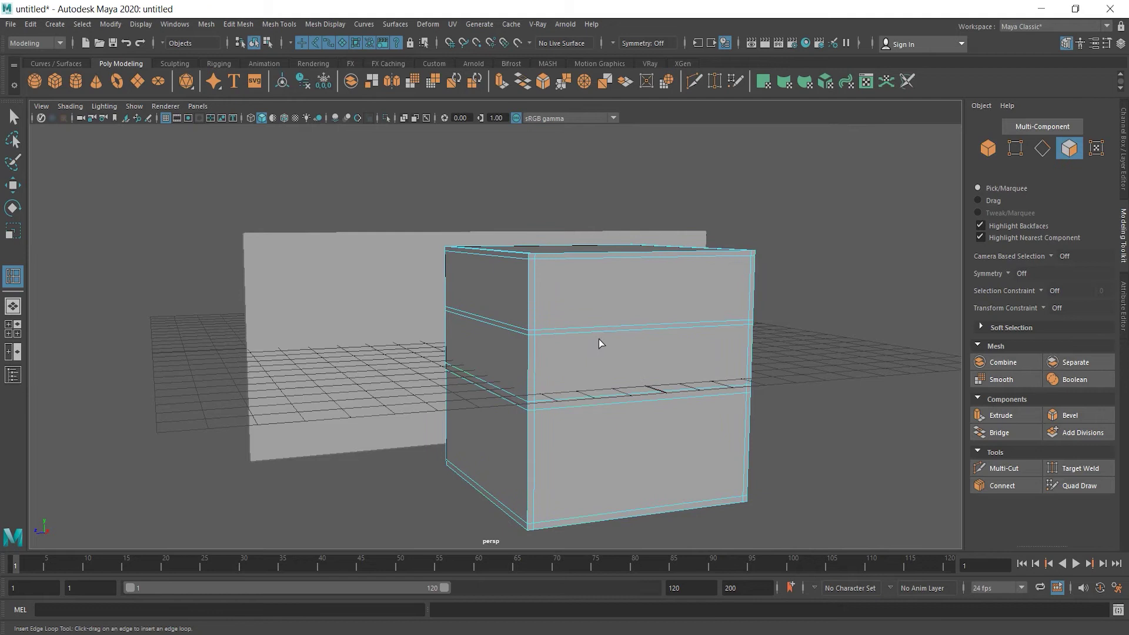
click(560, 329)
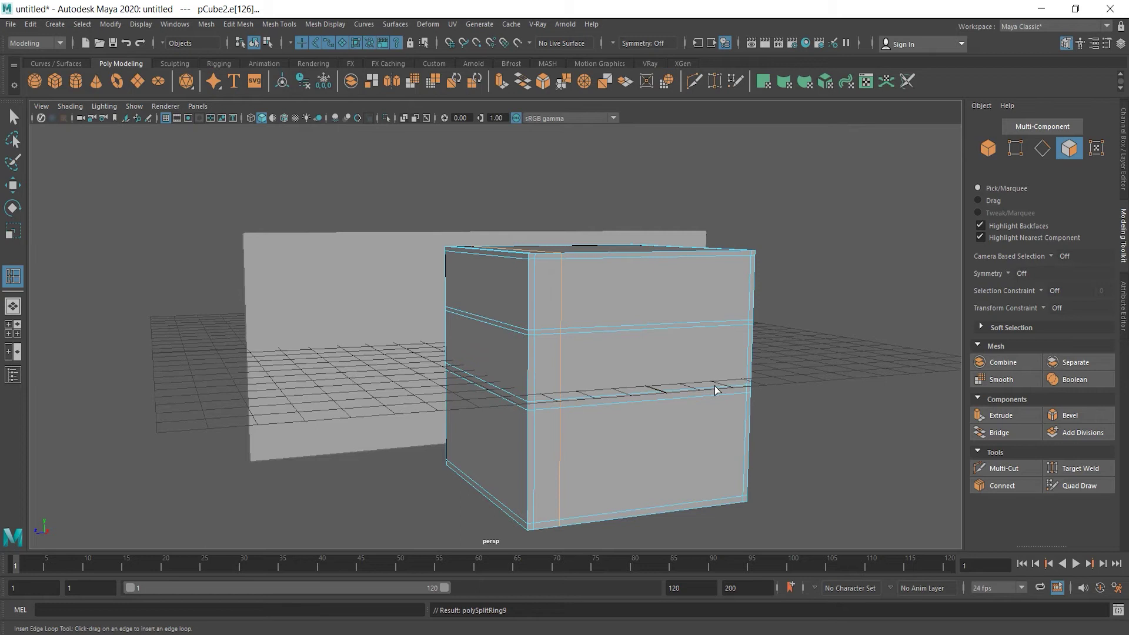
key(ctrl+z)
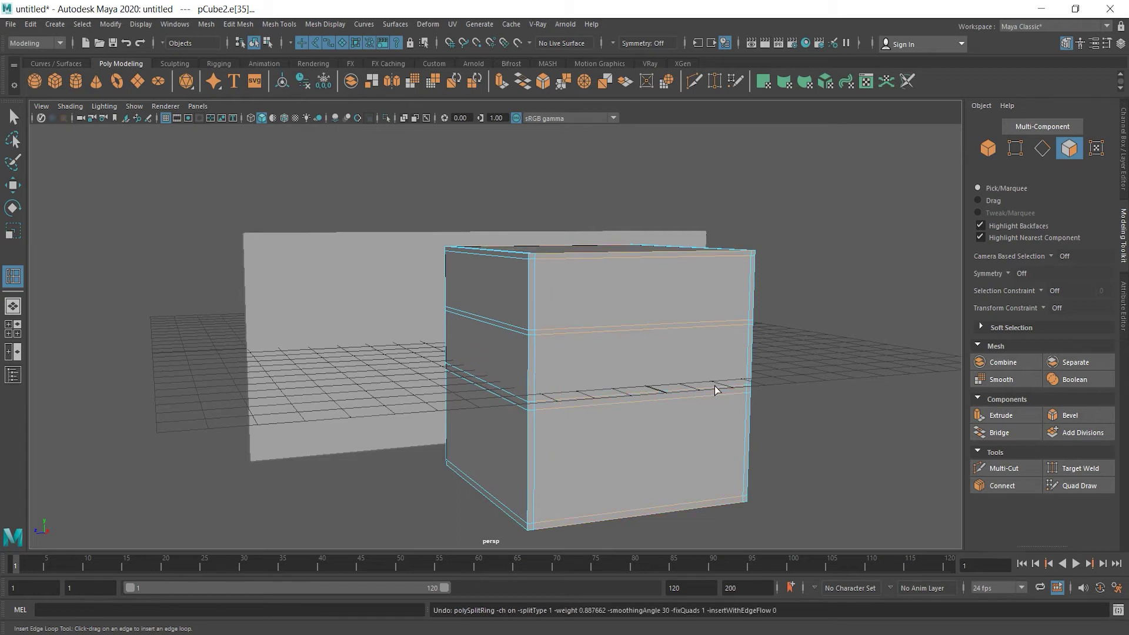
key(q)
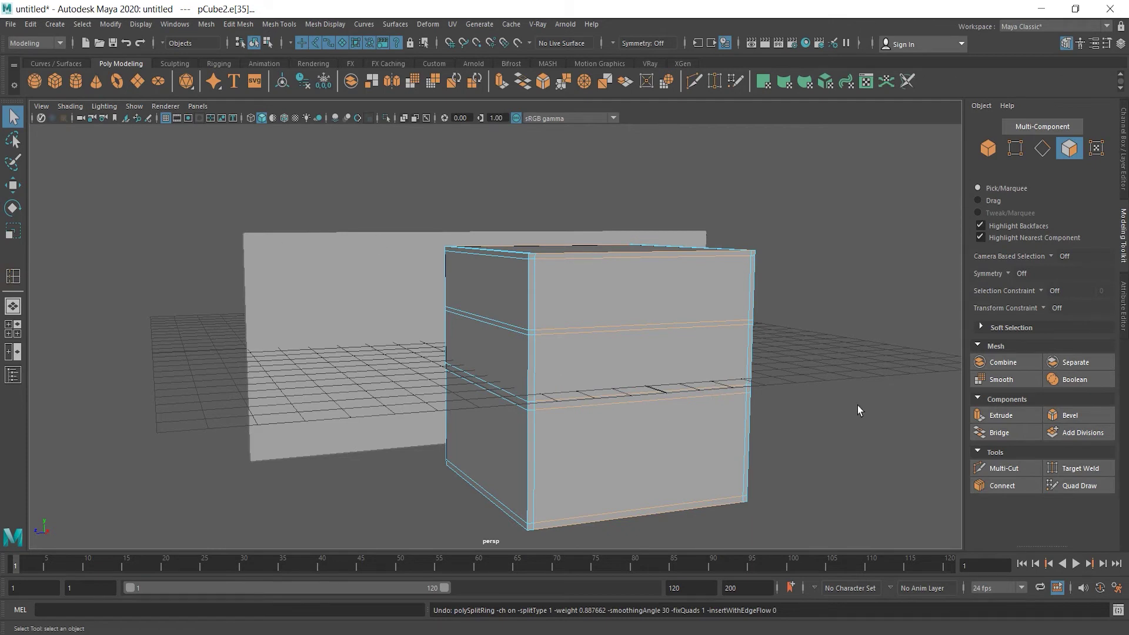
click(553, 333)
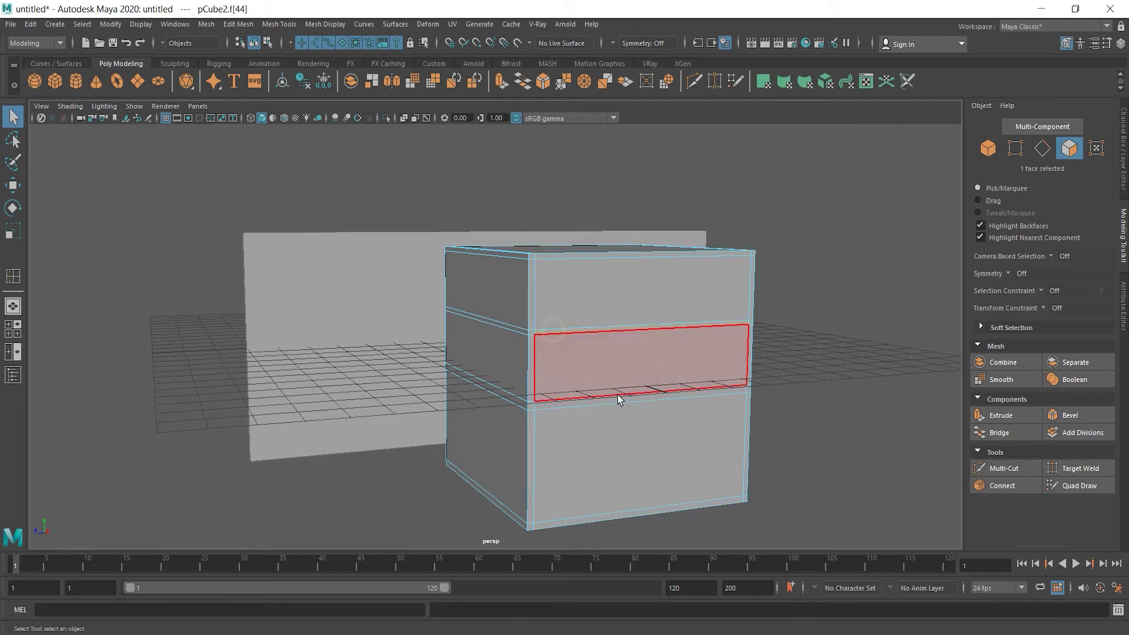
shift+click(553, 401)
alt+drag(645, 482, 782, 518)
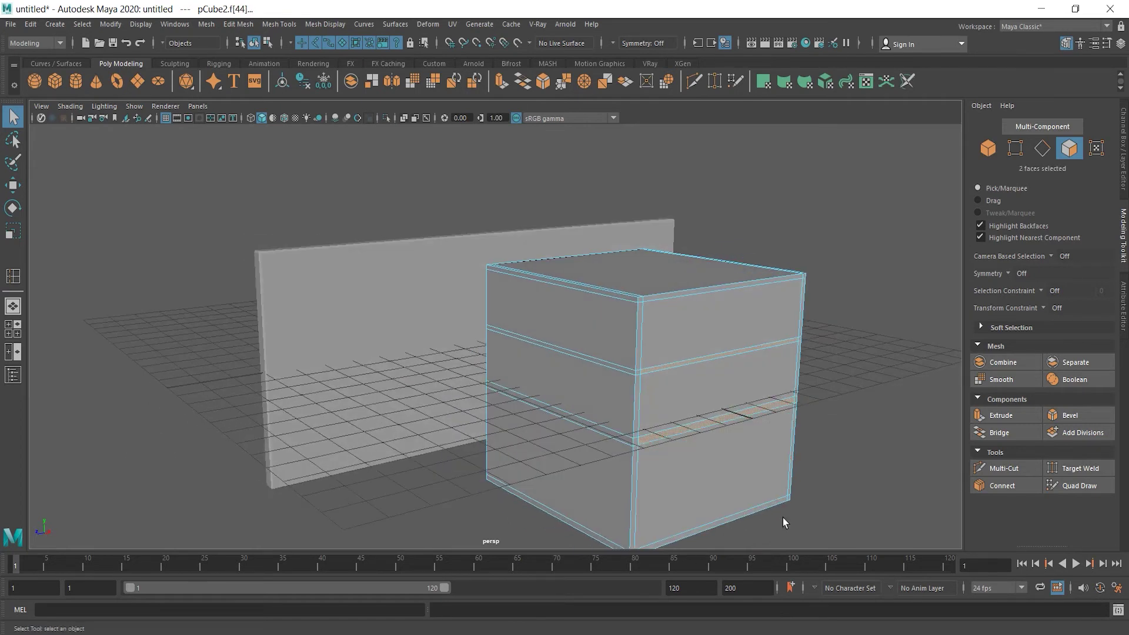
key(w)
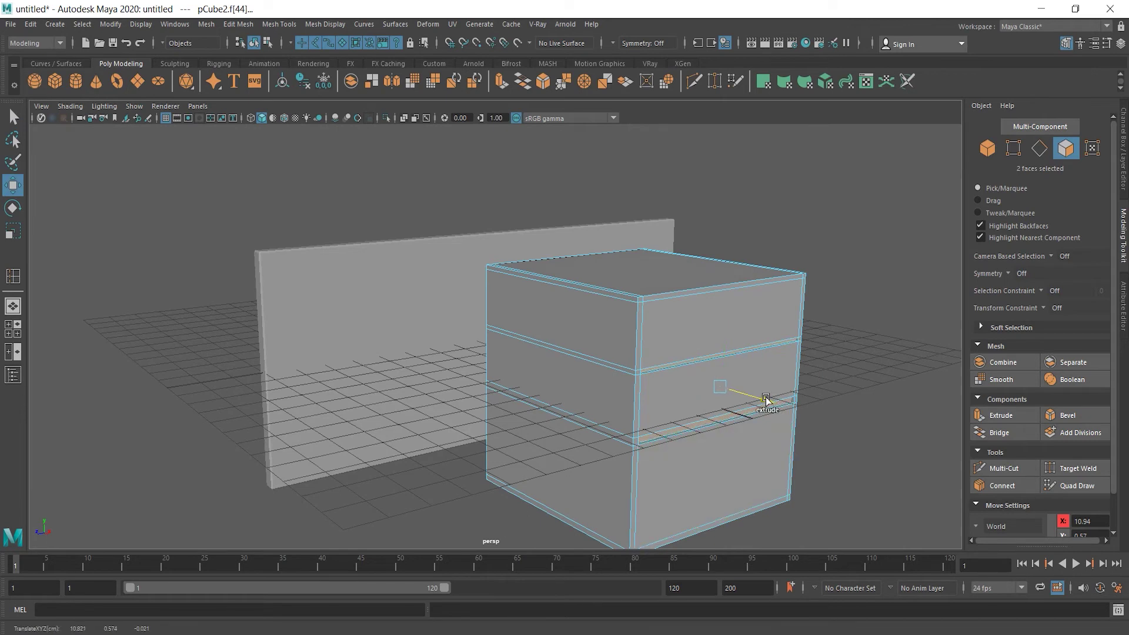
drag(765, 398, 762, 397)
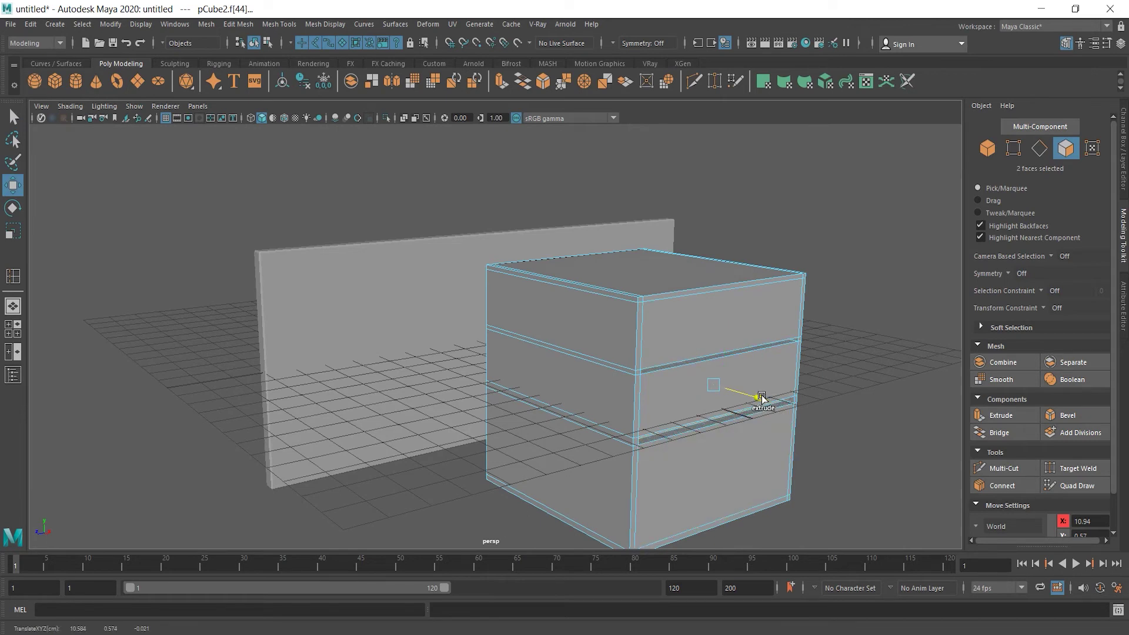
Return to object selection and delete the grooved cube
right_drag(726, 323, 751, 303)
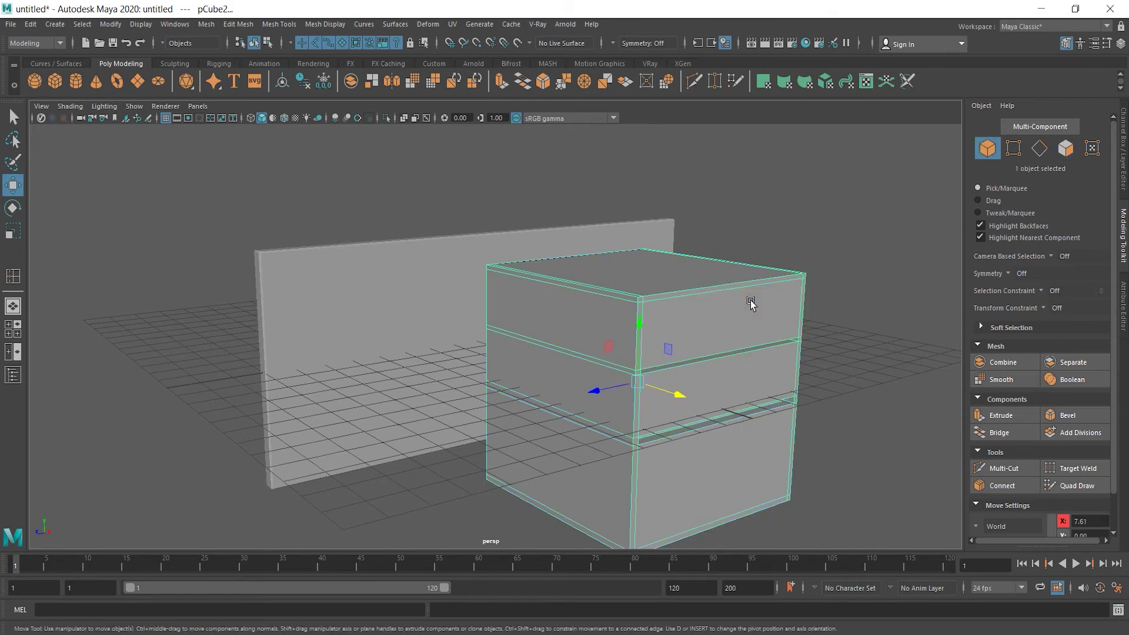
alt+drag(752, 303, 746, 368)
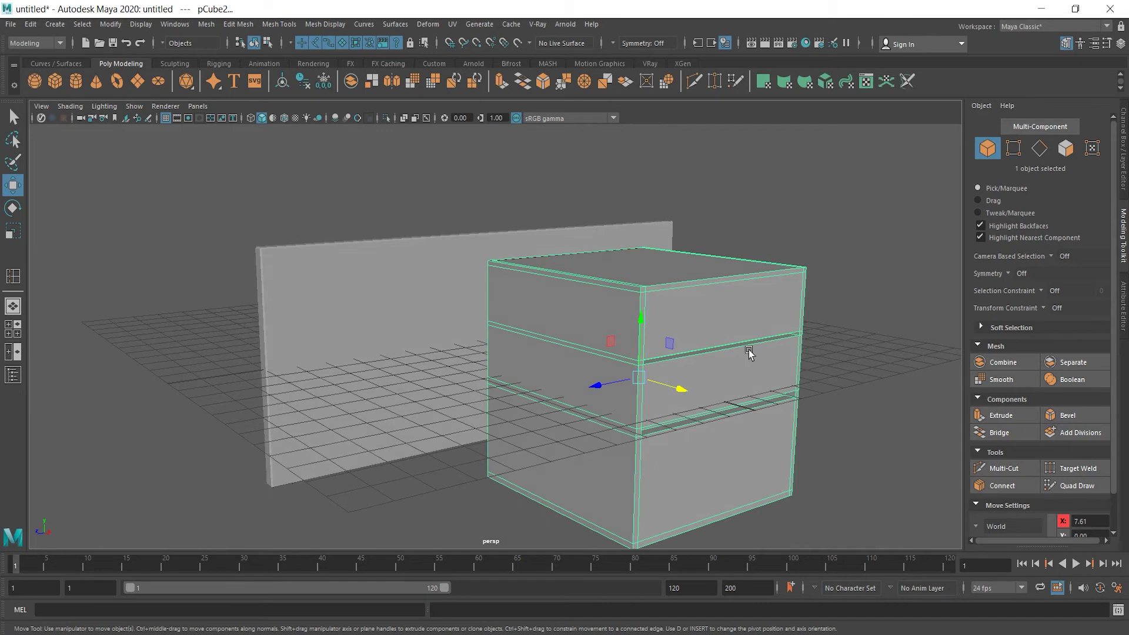
key(Delete)
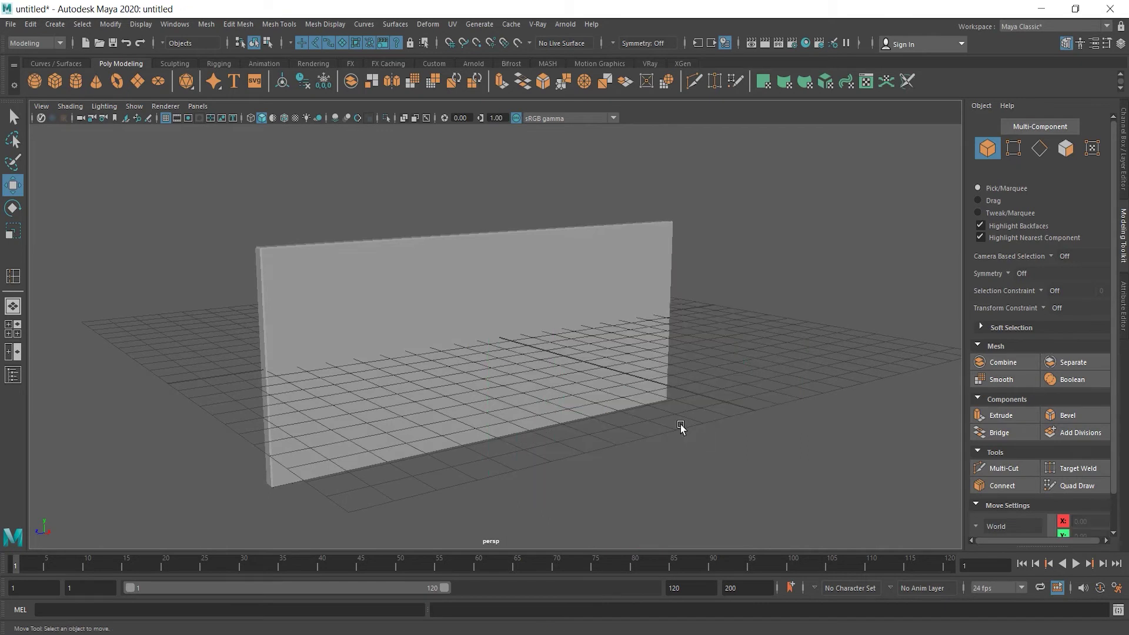
Select the thin panel and set the Insert Edge Loop tool's Maintain position option to Multiple edge loops
click(335, 318)
click(878, 357)
click(529, 286)
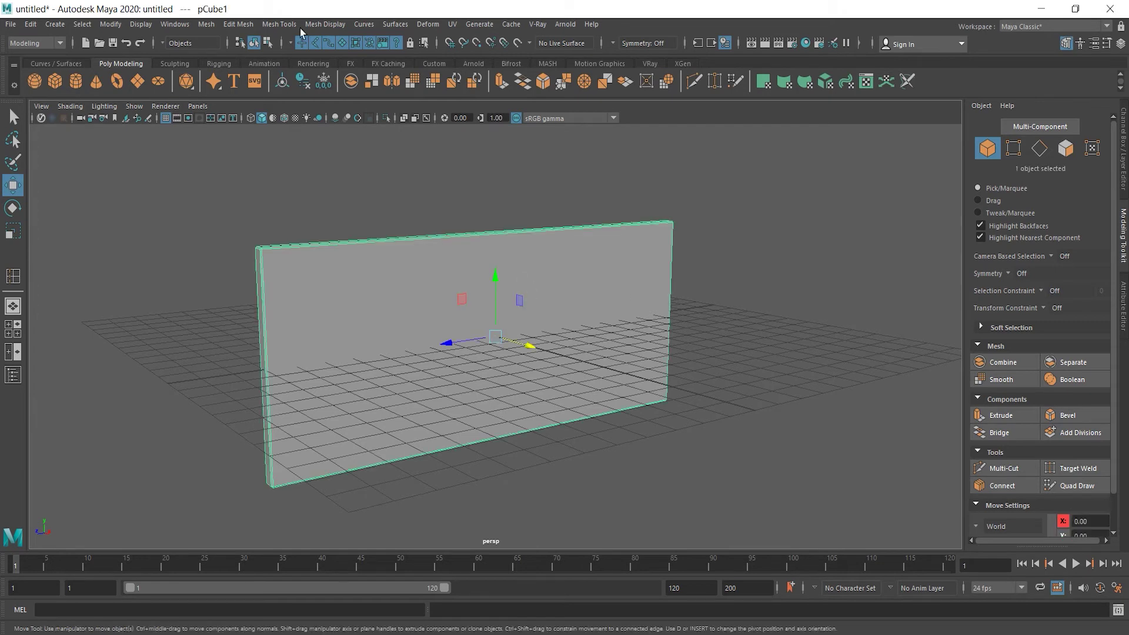
click(270, 26)
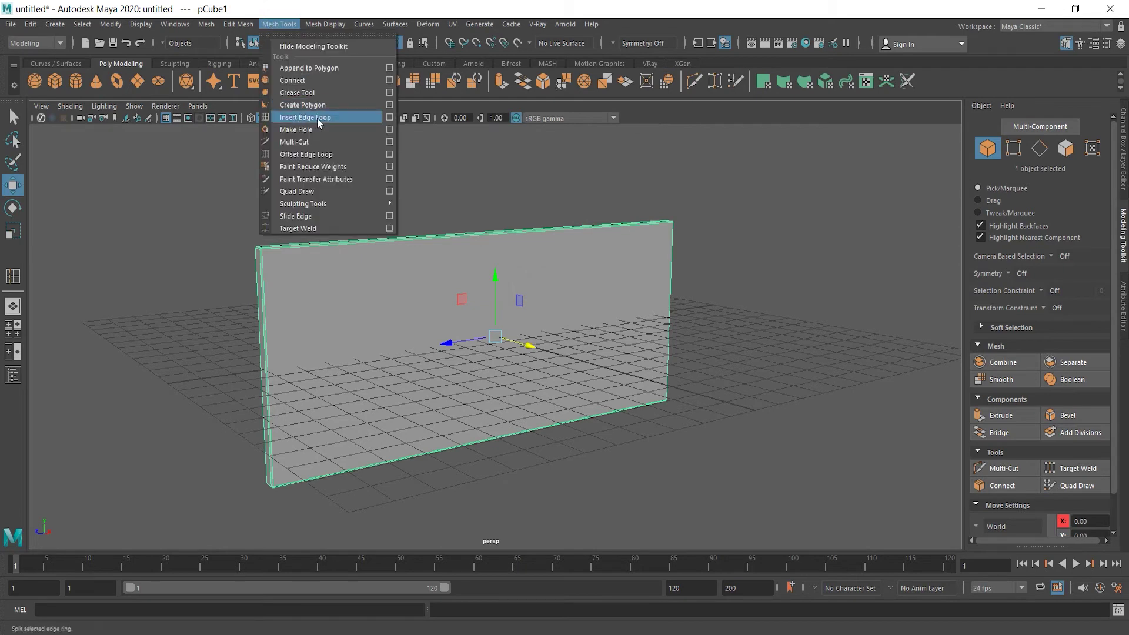
click(390, 118)
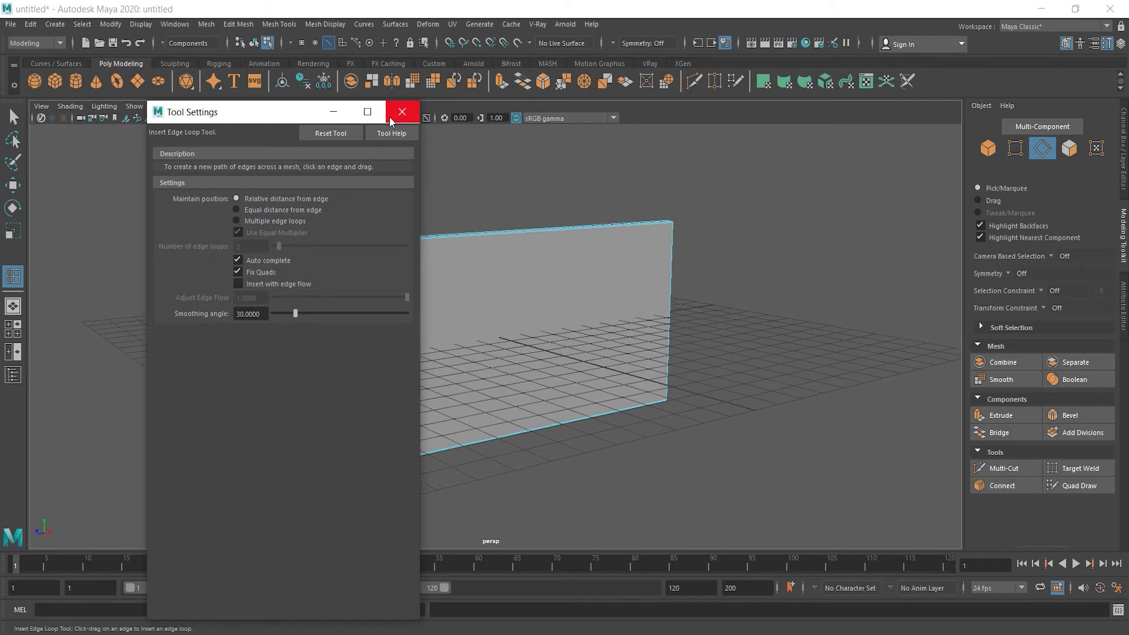
click(305, 221)
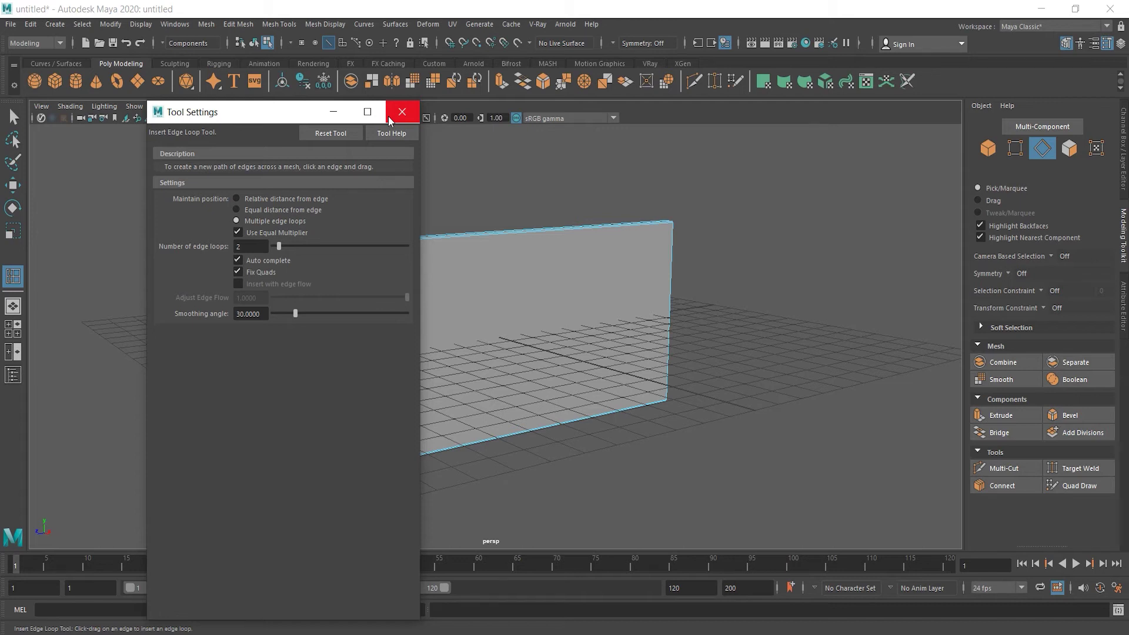
click(402, 112)
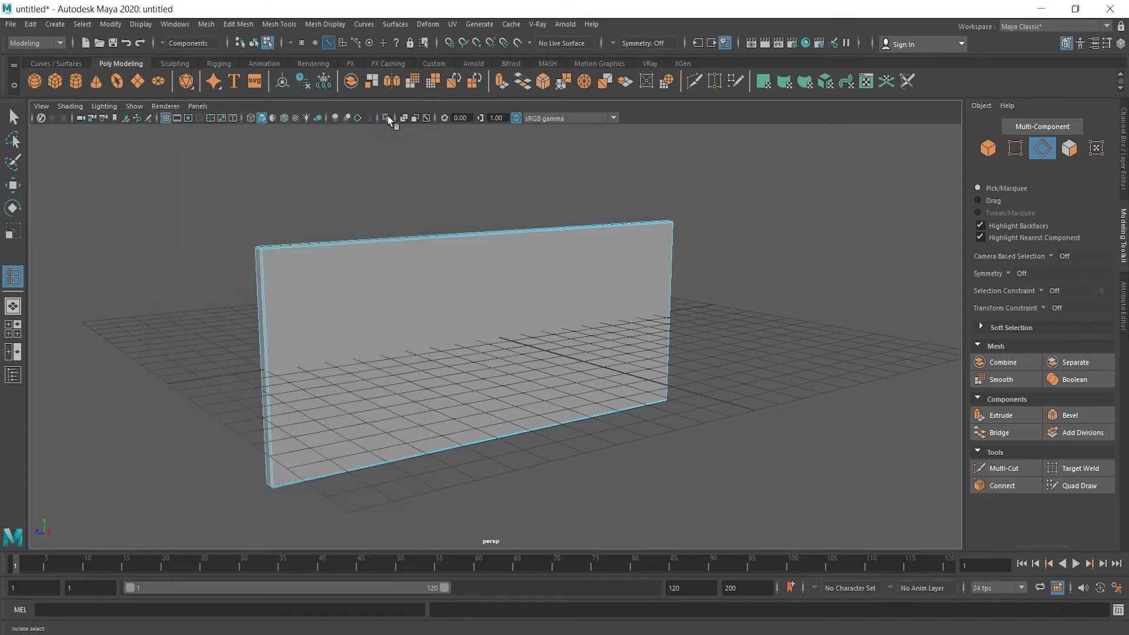
Insert two evenly spaced vertical edge loops across the width of the thin panel
alt+drag(402, 332, 400, 292)
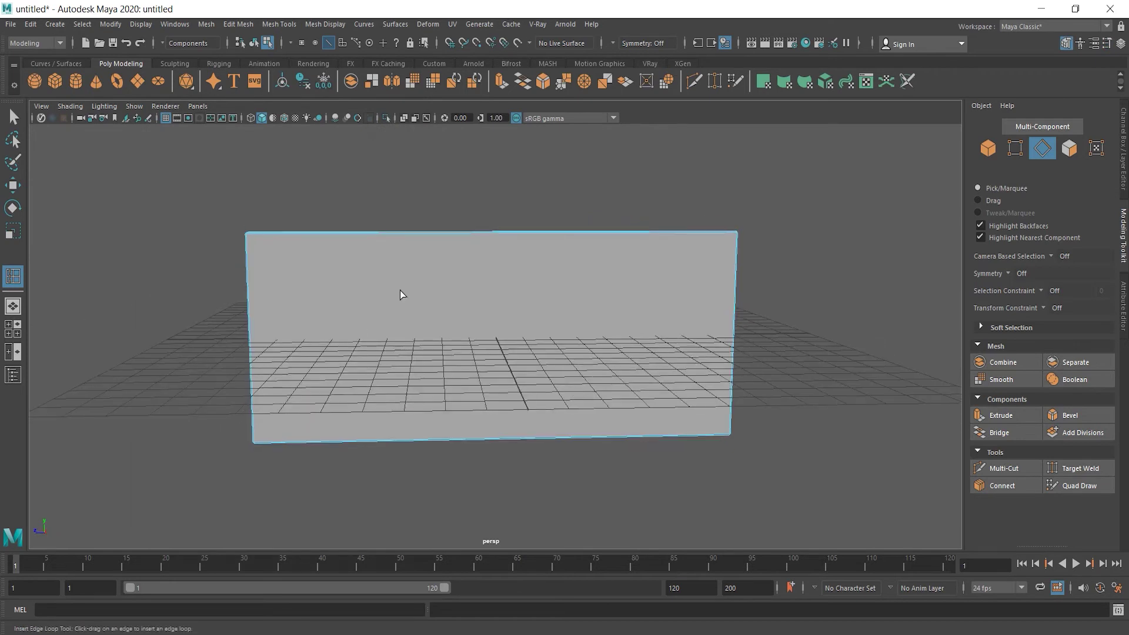
click(407, 233)
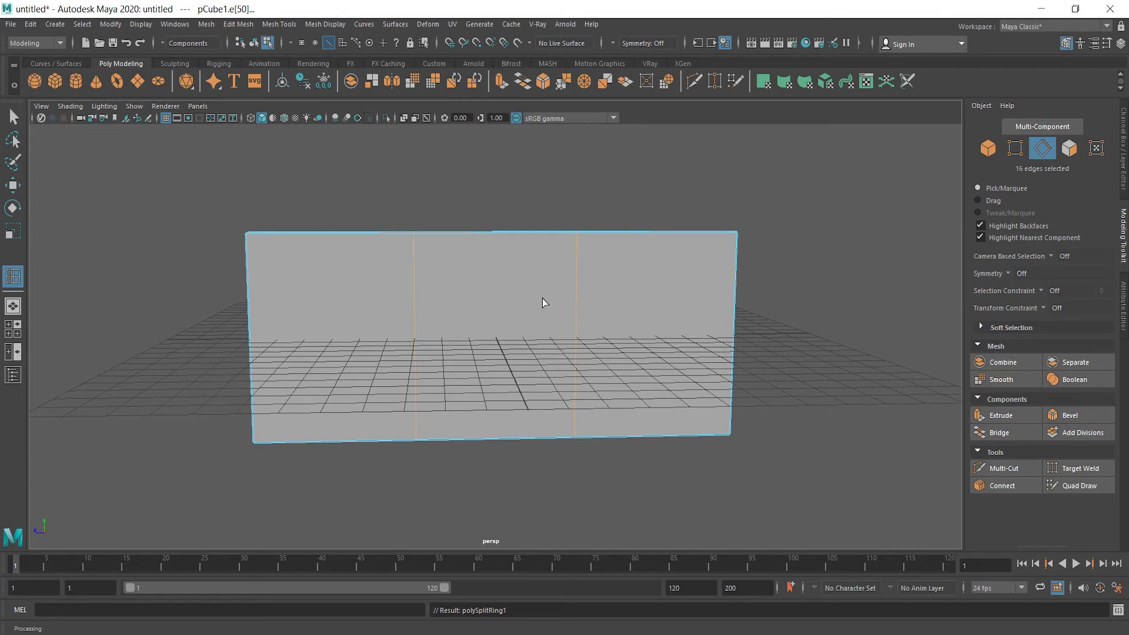
alt+drag(440, 396, 413, 427)
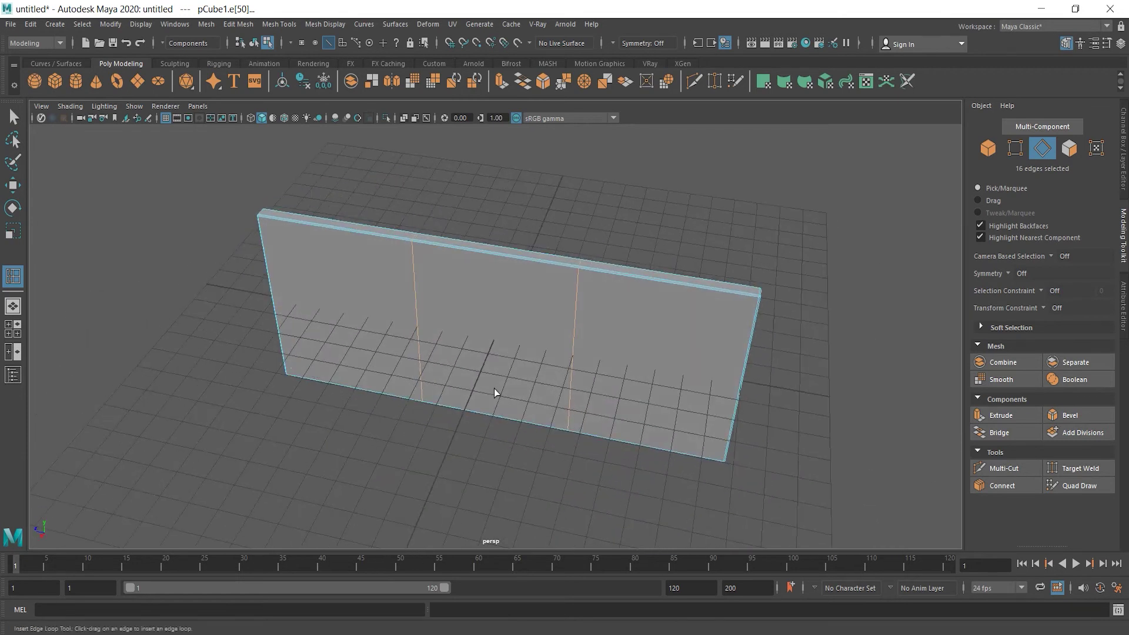
Spread the two new edge loops apart along Z and move them back along X to about -0.74
key(r)
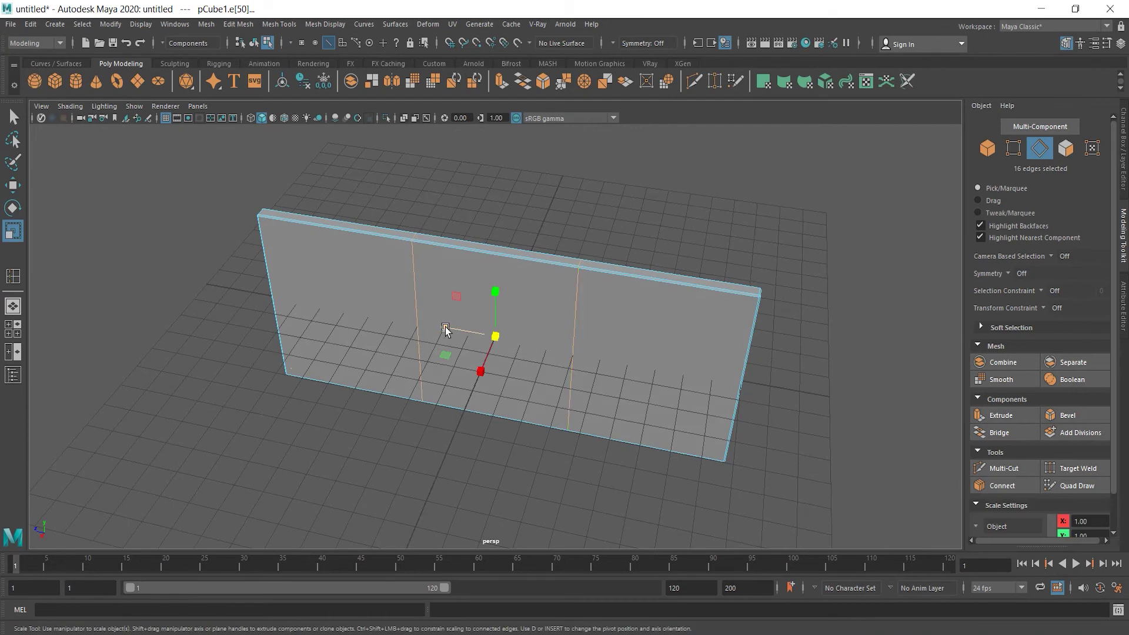
drag(446, 327, 403, 328)
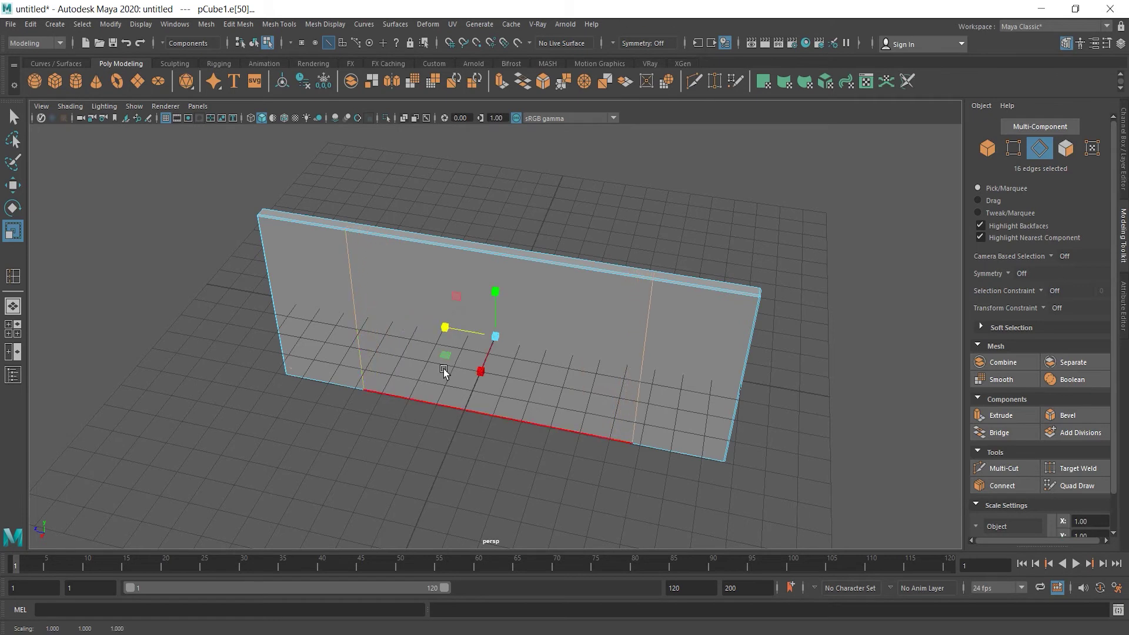
key(w)
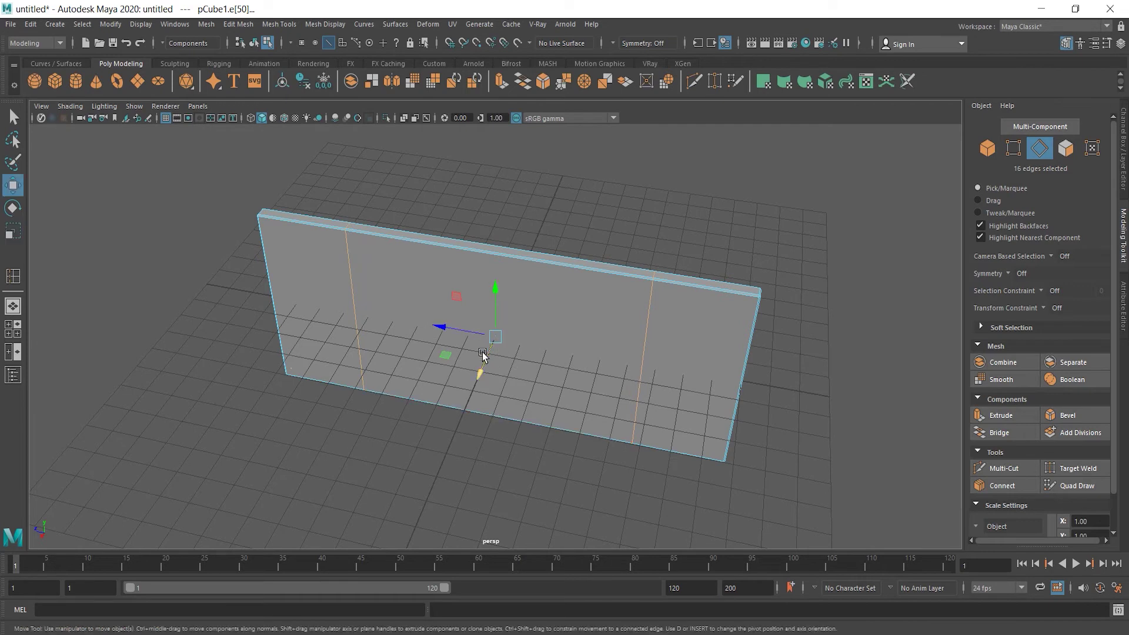
drag(478, 373, 497, 365)
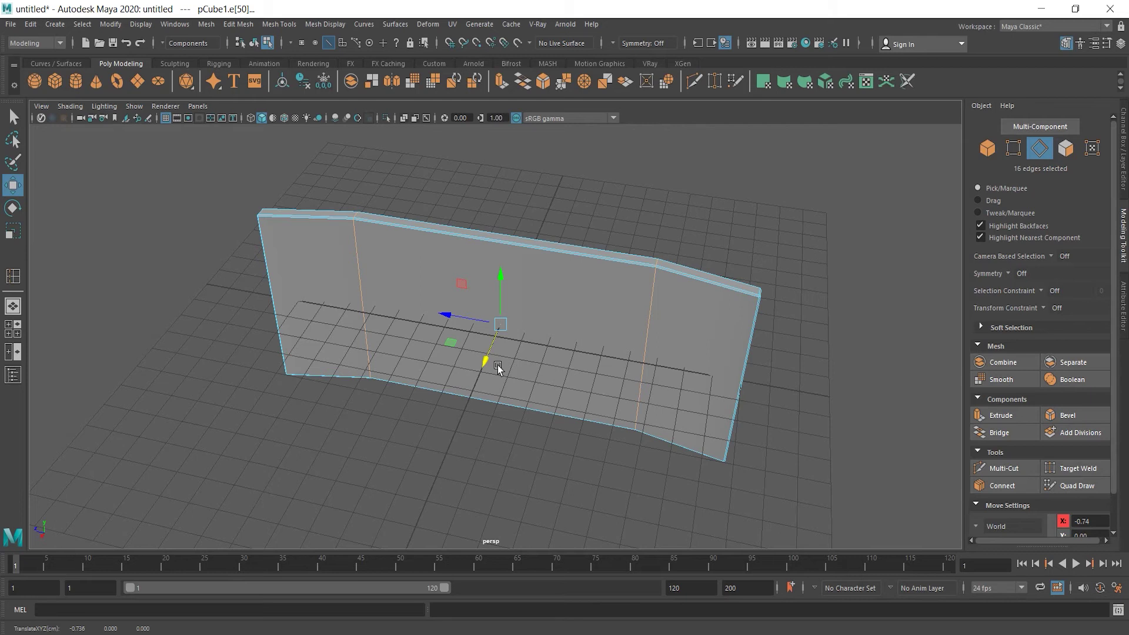
Insert two more vertical edge loops in the panel's middle section and move them back along X to about -1.28
key(y)
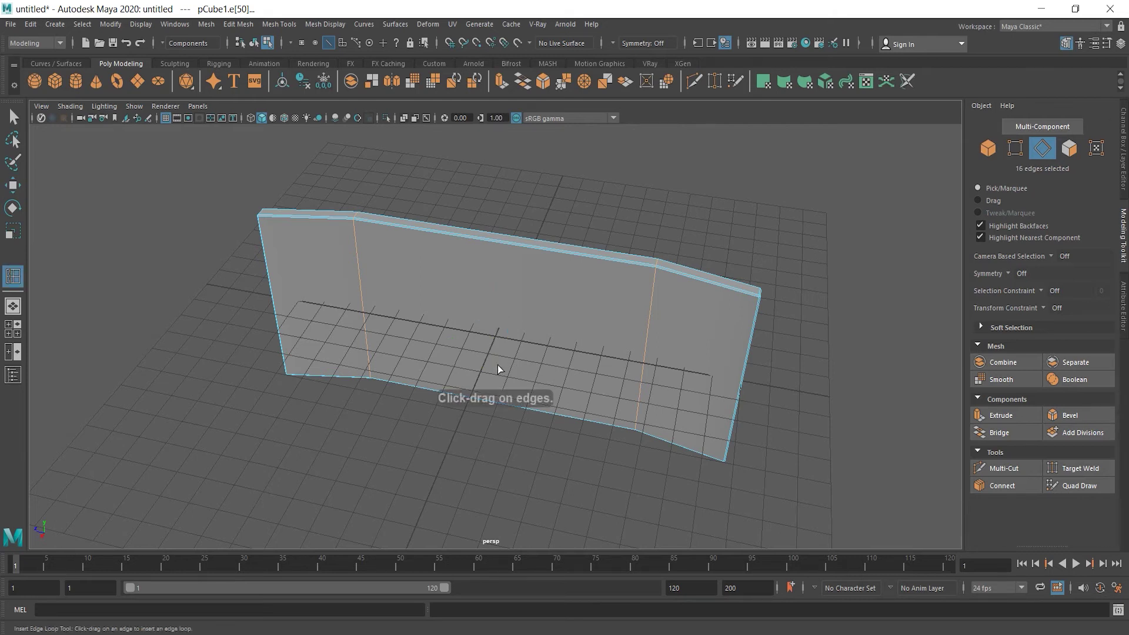
click(462, 238)
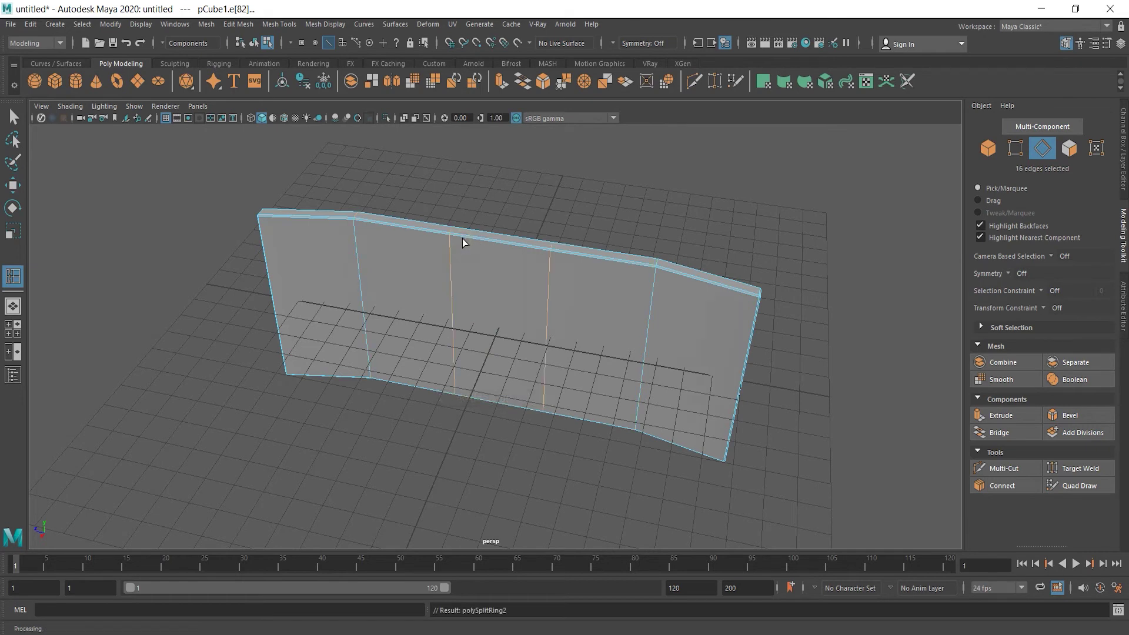
key(w)
drag(487, 364, 496, 354)
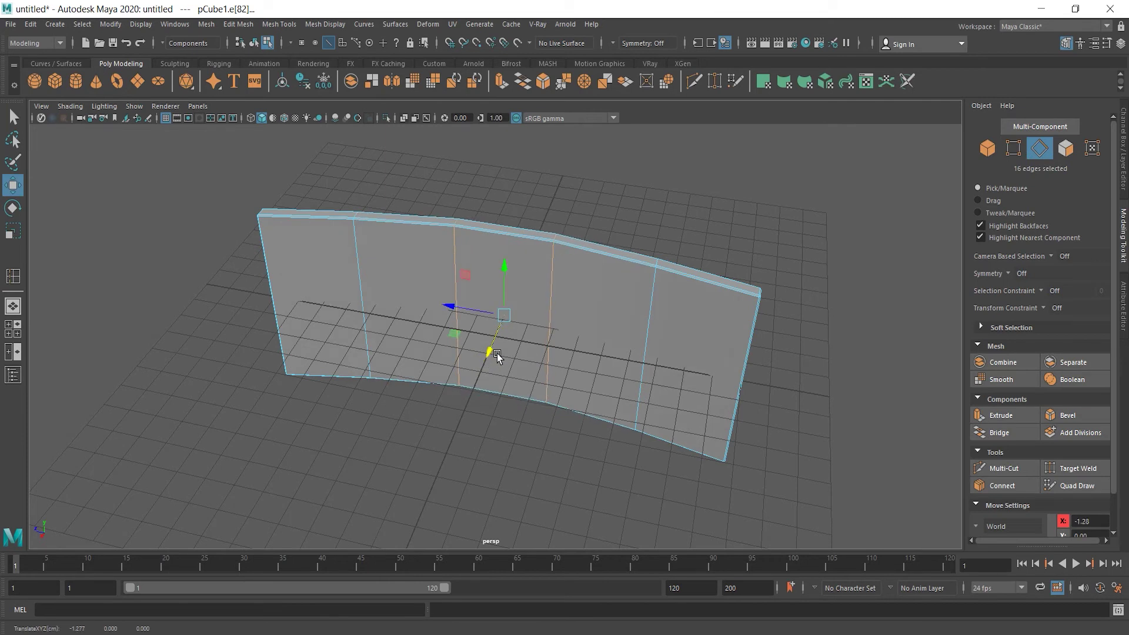
Return to object selection, check the curved panel in smooth preview, and restore the unsmoothed display
key(q)
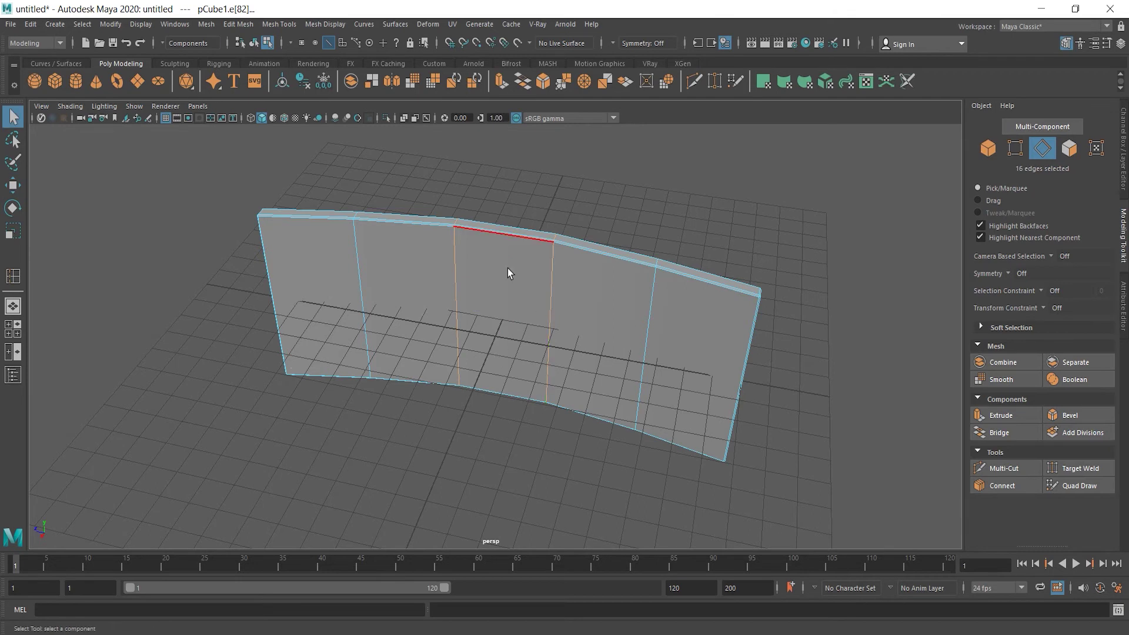
right_drag(505, 266, 537, 249)
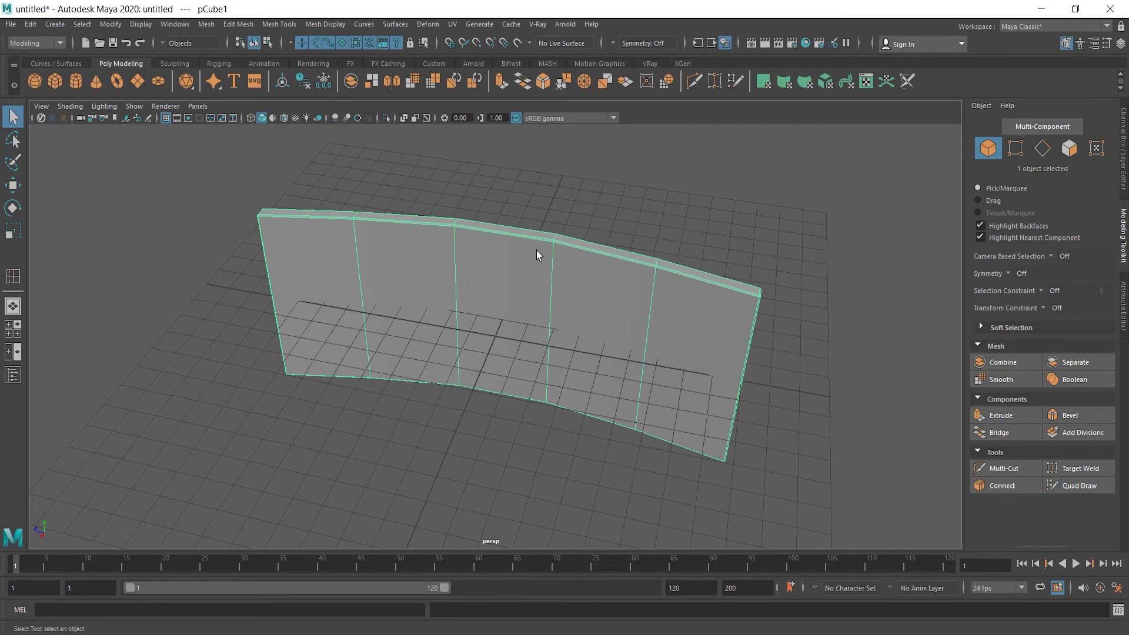
key(3)
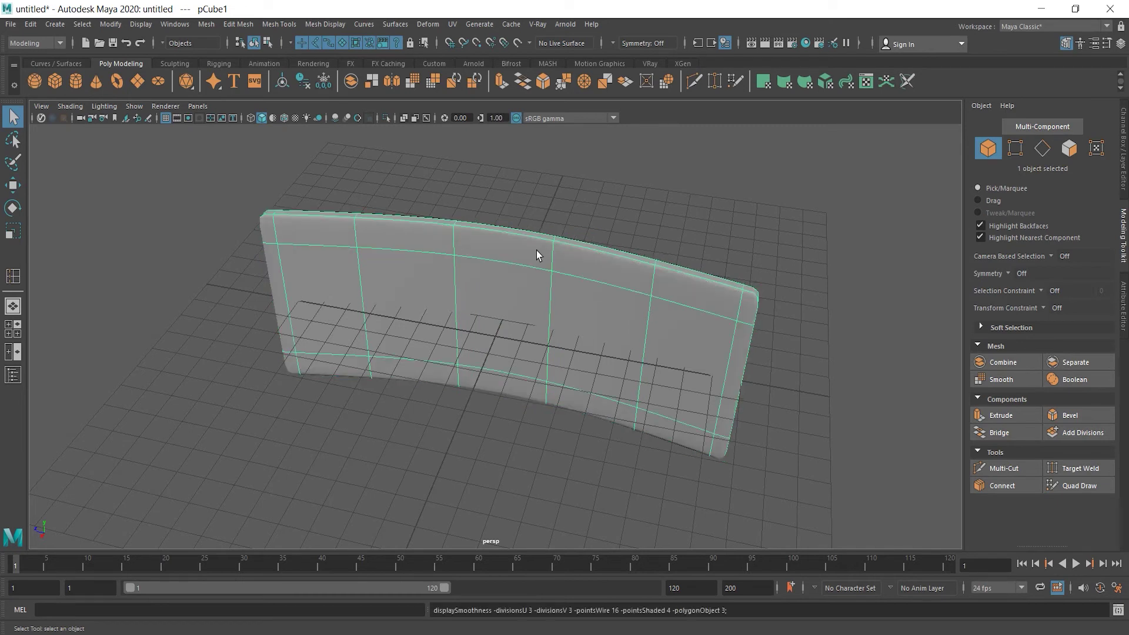
alt+drag(536, 249, 588, 319)
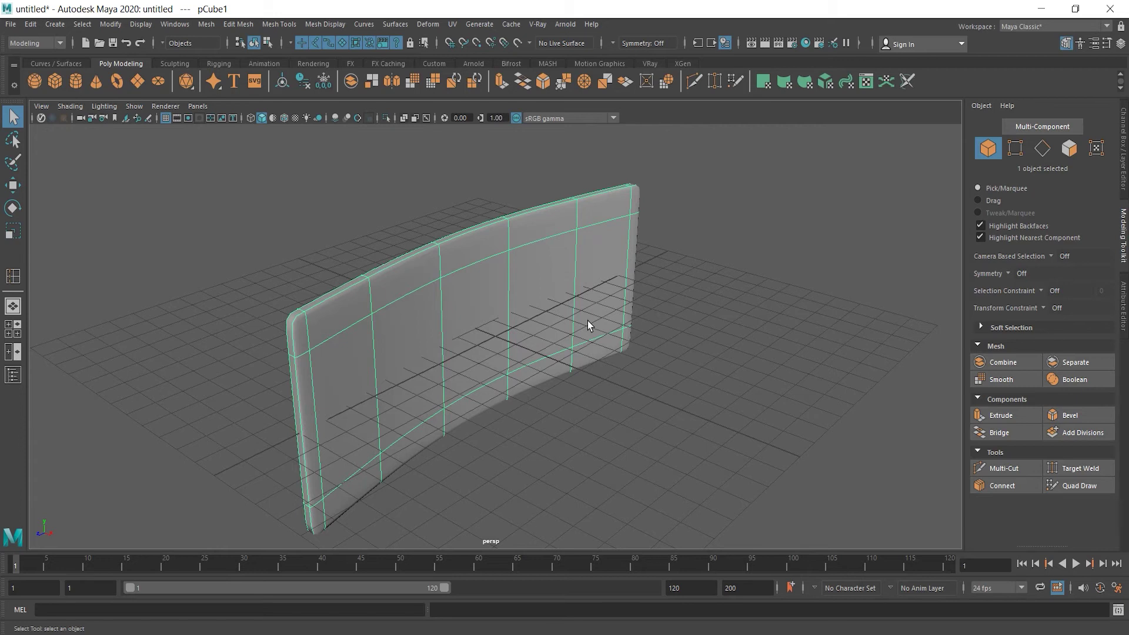
key(1)
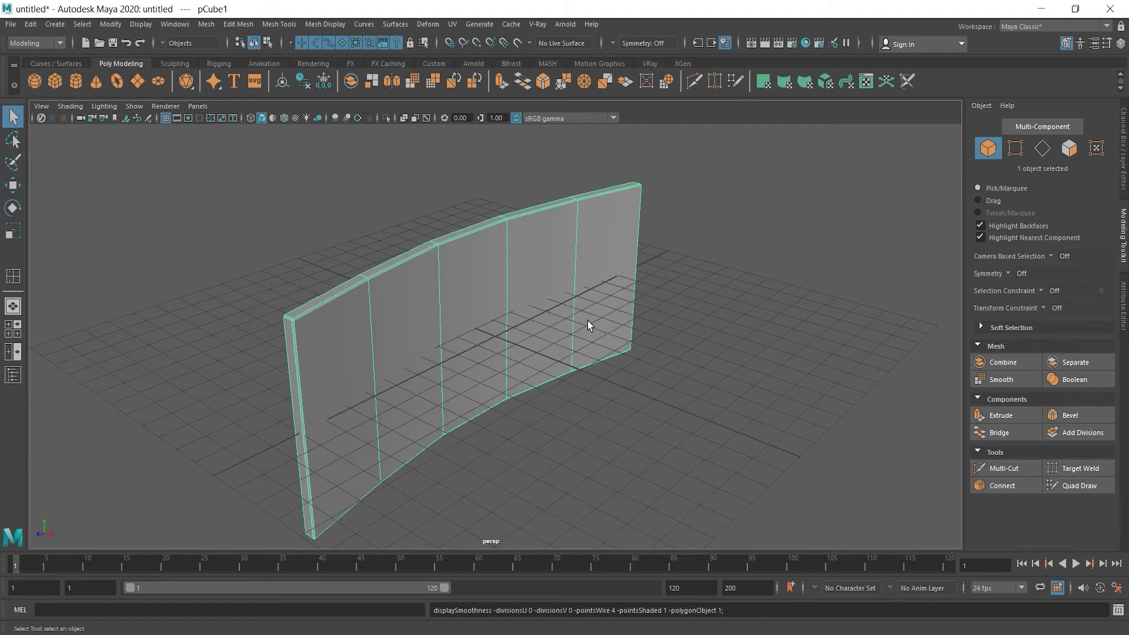
alt+drag(588, 323, 454, 338)
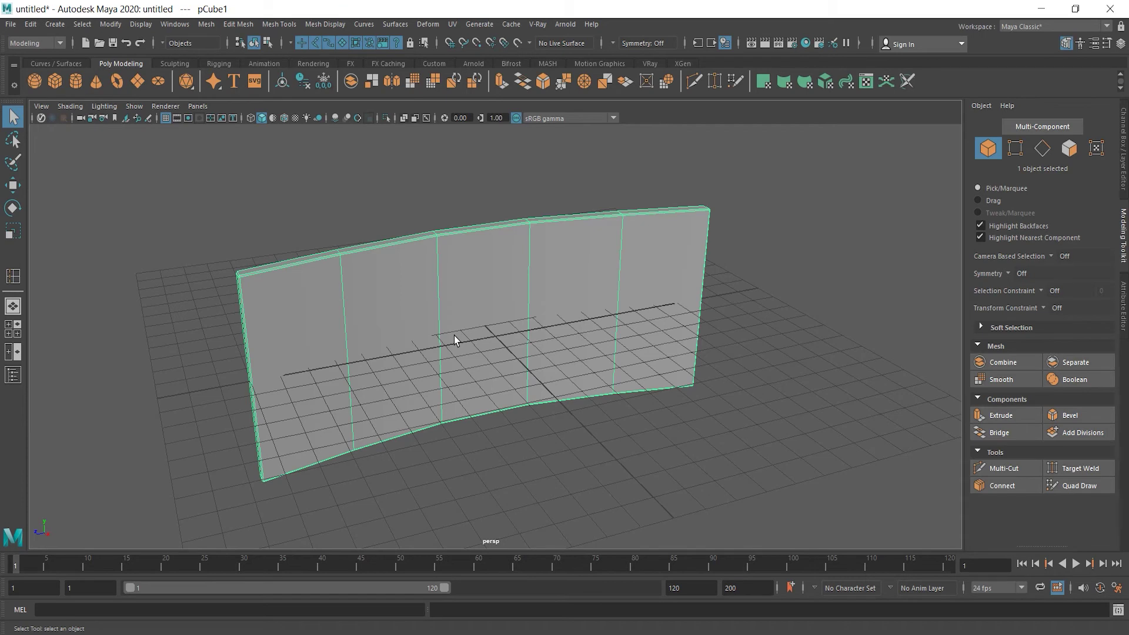
Set the Insert Edge Loop tool's Maintain position option to Relative distance from edge
click(279, 24)
click(390, 117)
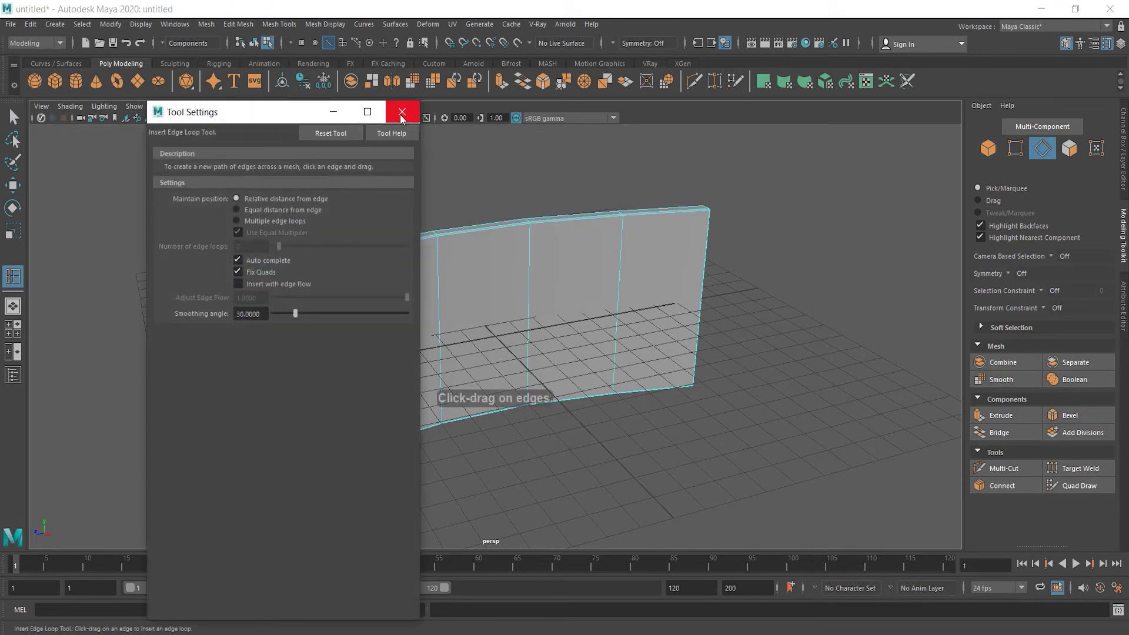
click(402, 111)
key(f)
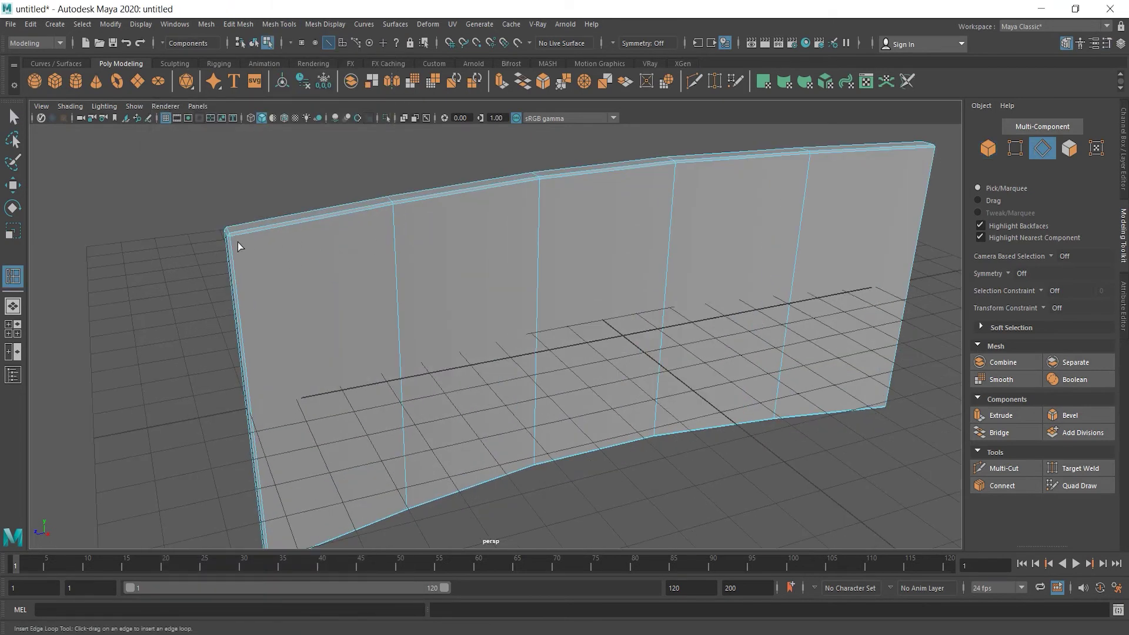
Insert supporting edge loops close to the curved panel's top, bottom and both side edges
click(231, 239)
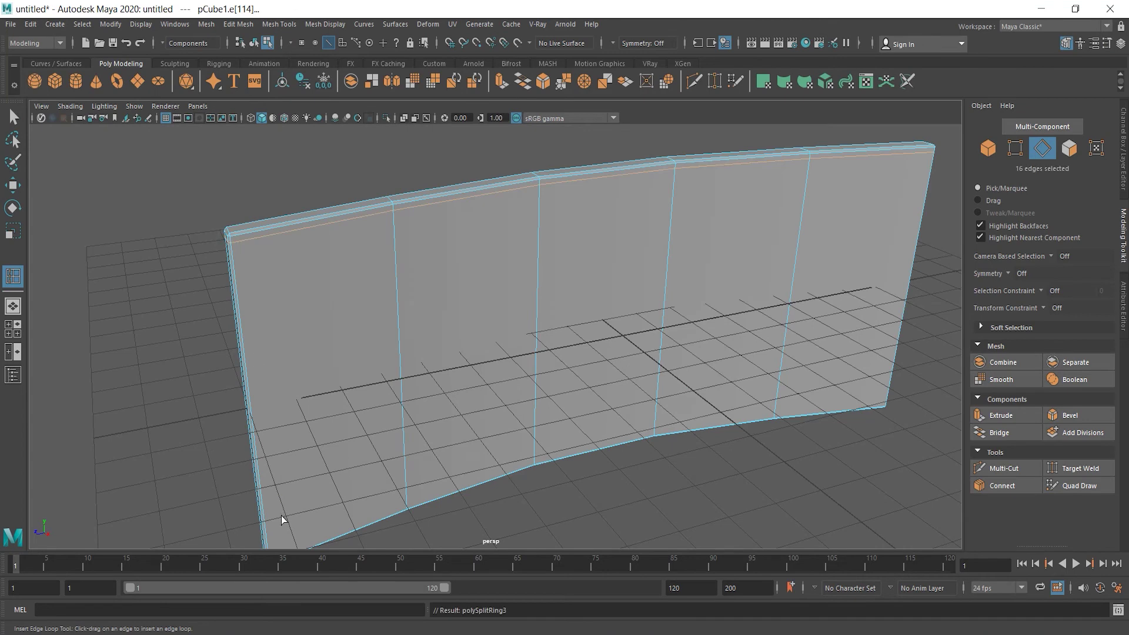
alt+middle_drag(383, 444, 276, 480)
click(298, 474)
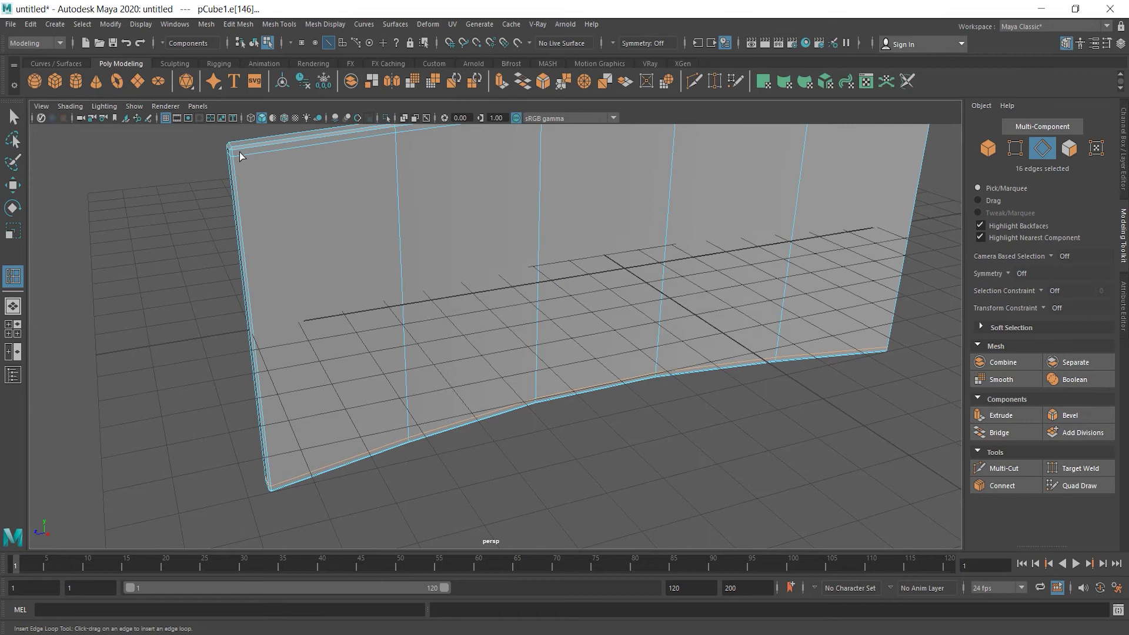
click(234, 148)
alt+drag(598, 310, 841, 235)
click(838, 132)
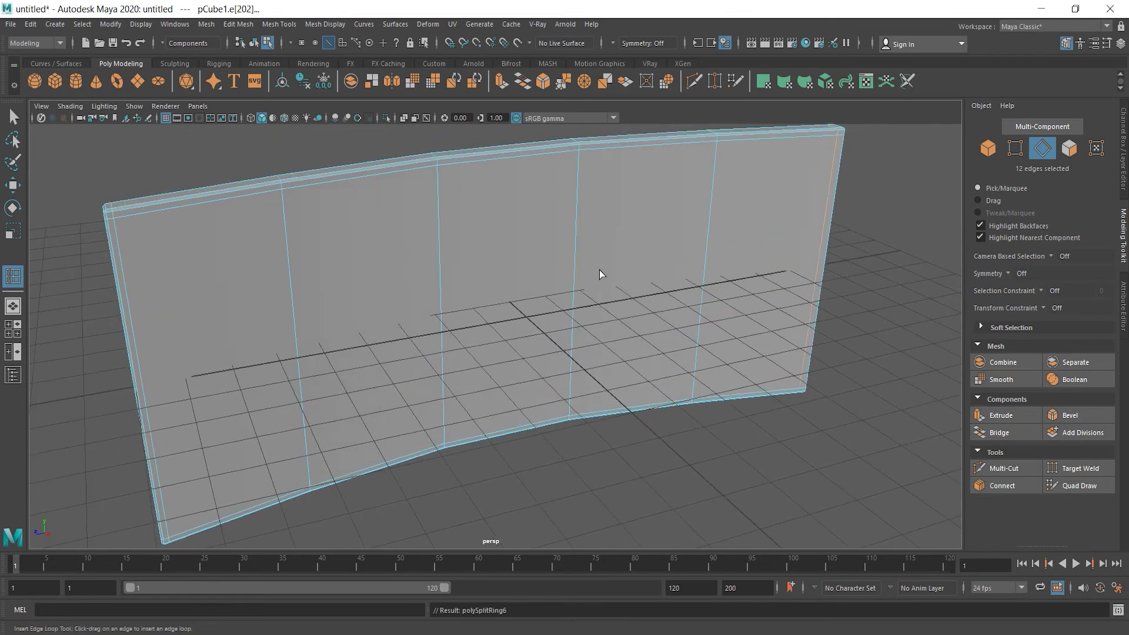
Examine the panel's supported edges in smooth preview, then reselect the panel and restore its unsmoothed display
key(q)
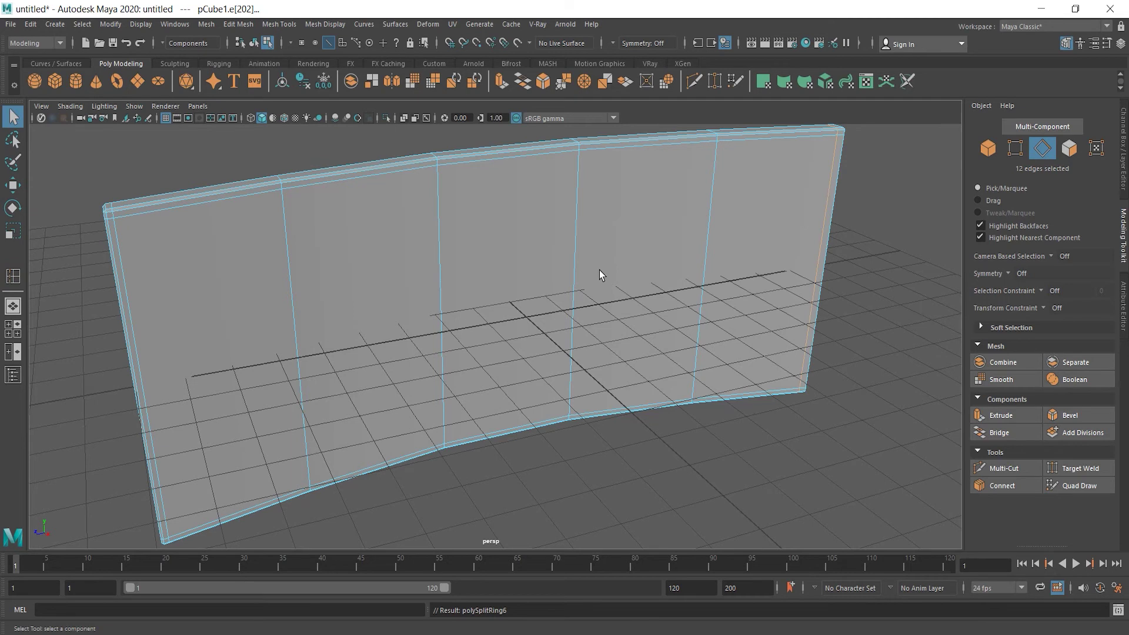
click(599, 270)
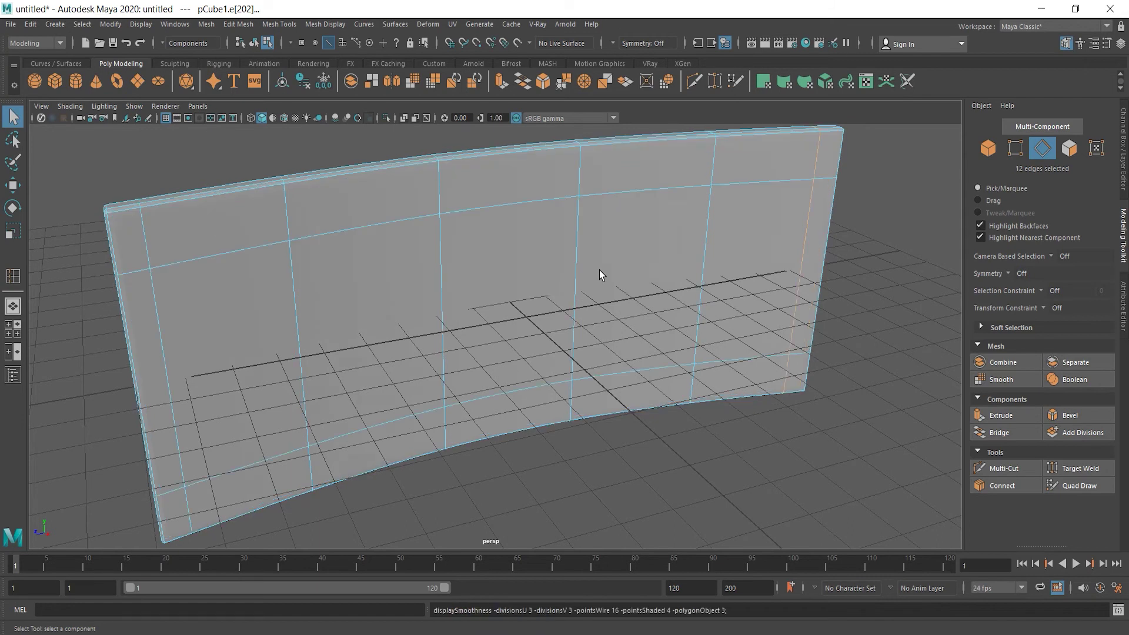
key(F8)
alt+drag(633, 457, 559, 442)
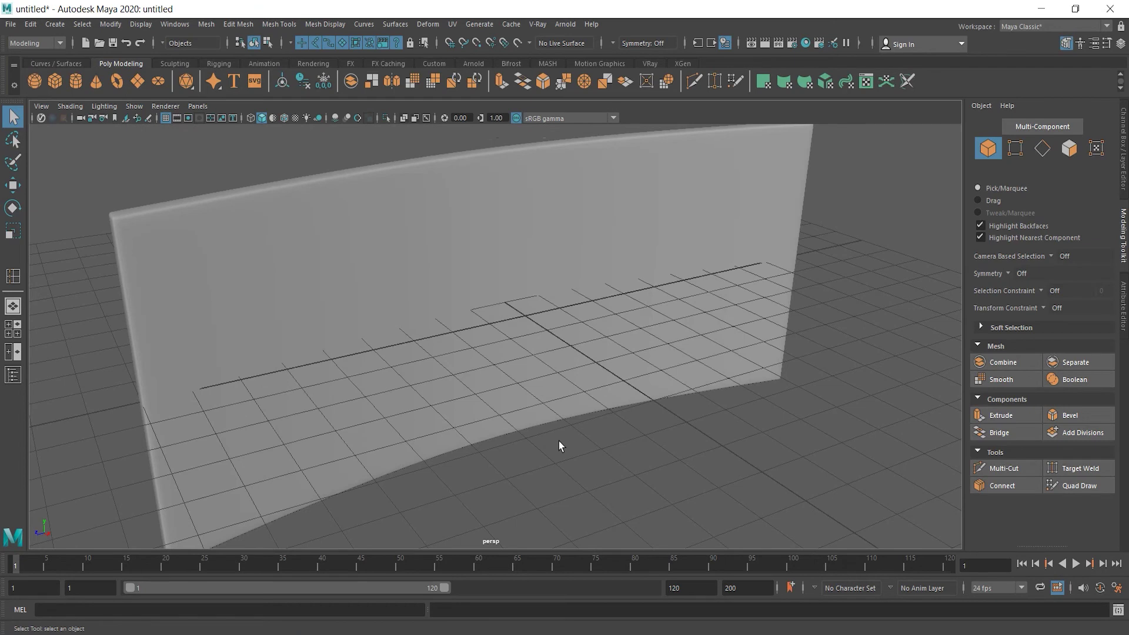
click(376, 190)
key(1)
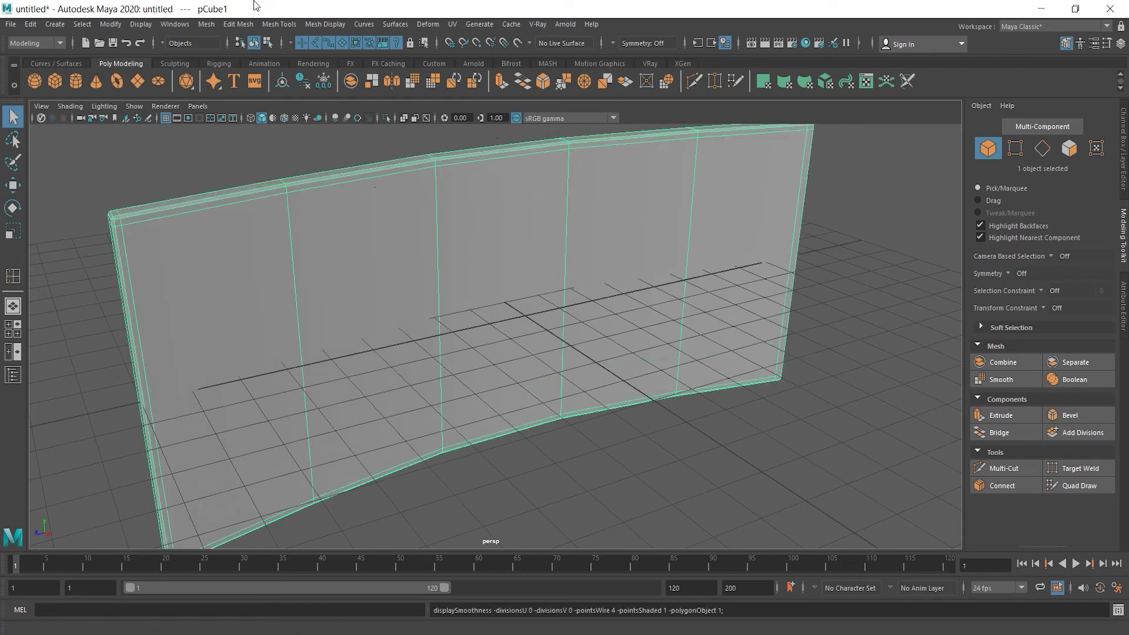
Apply the Smooth mesh operation with 1 division to the curved panel and reselect it
click(203, 25)
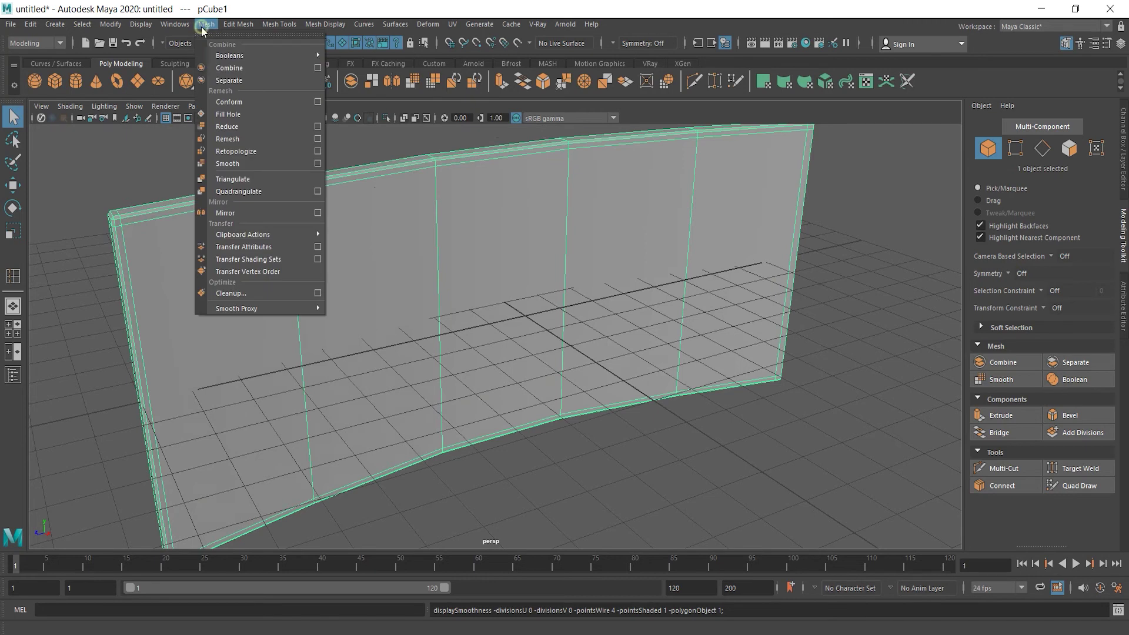
click(248, 163)
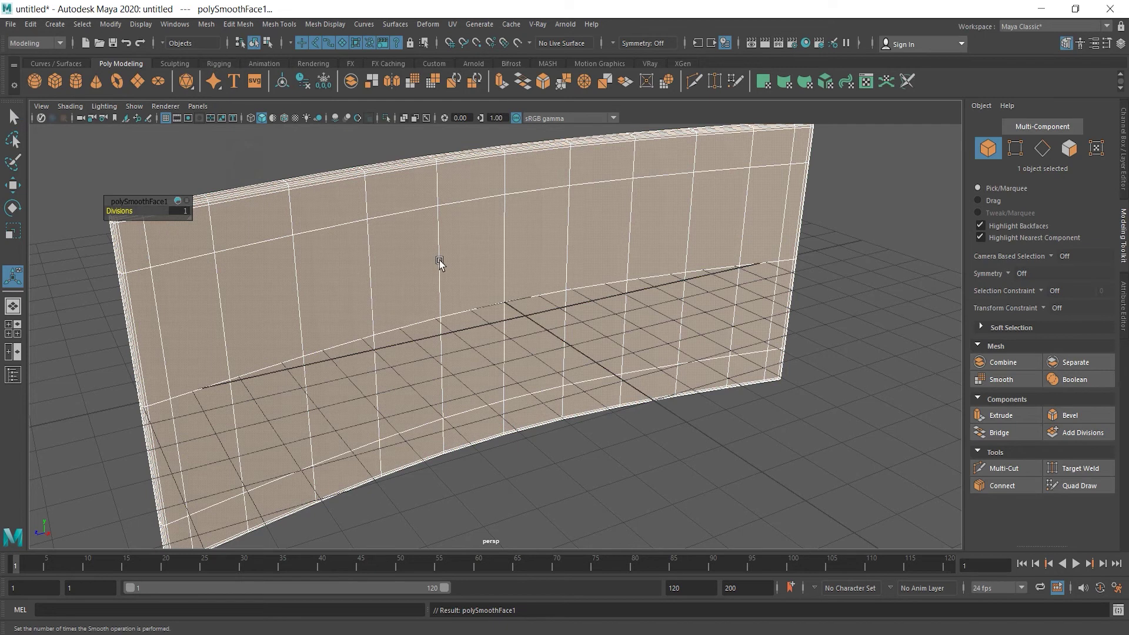
click(237, 167)
click(263, 263)
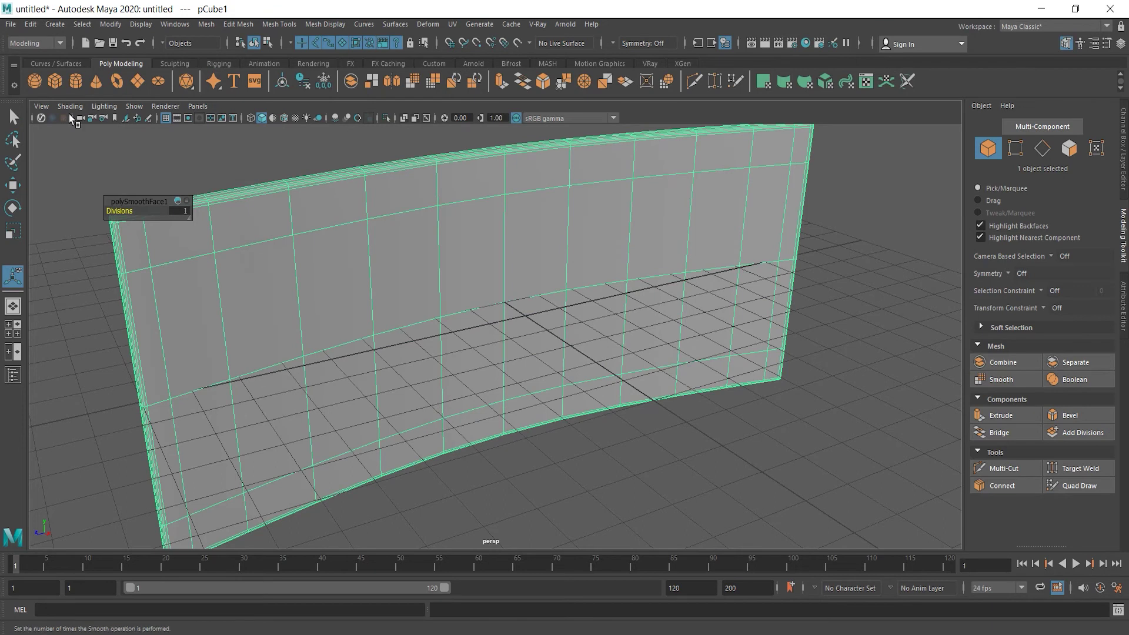
Delete the smoothed panel's construction history
click(30, 25)
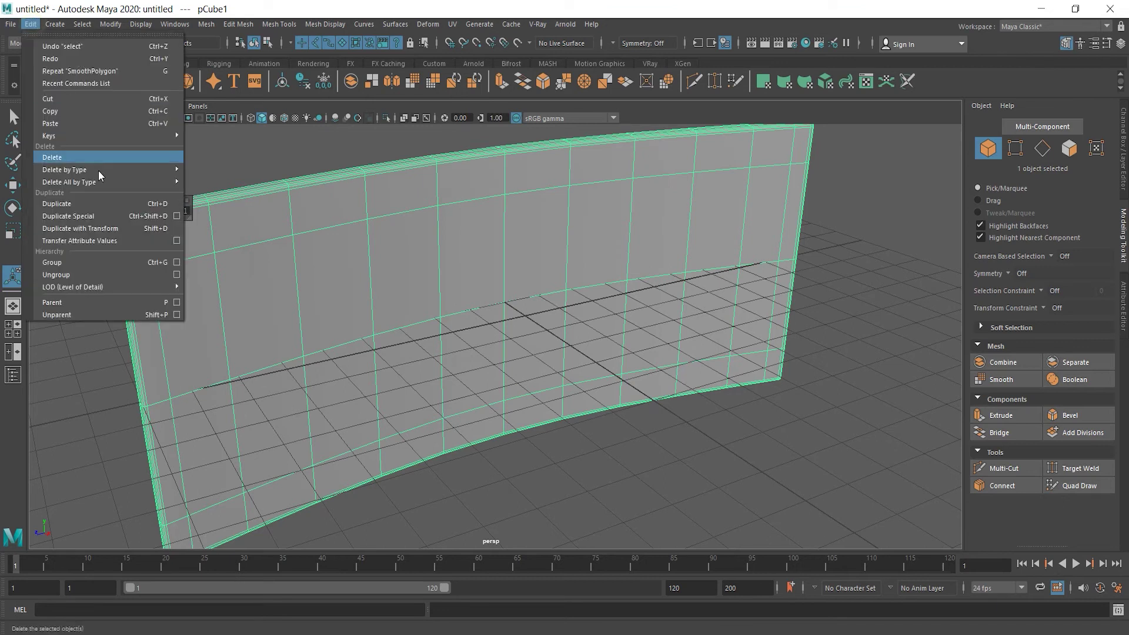
mouse_move(98, 170)
mouse_move(123, 169)
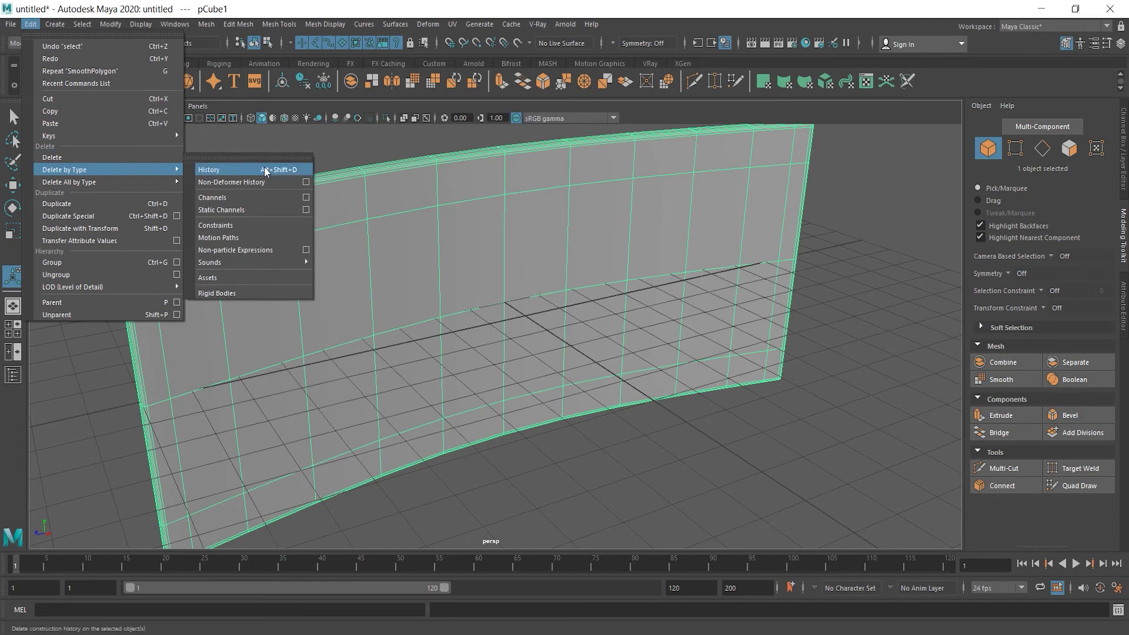
click(265, 170)
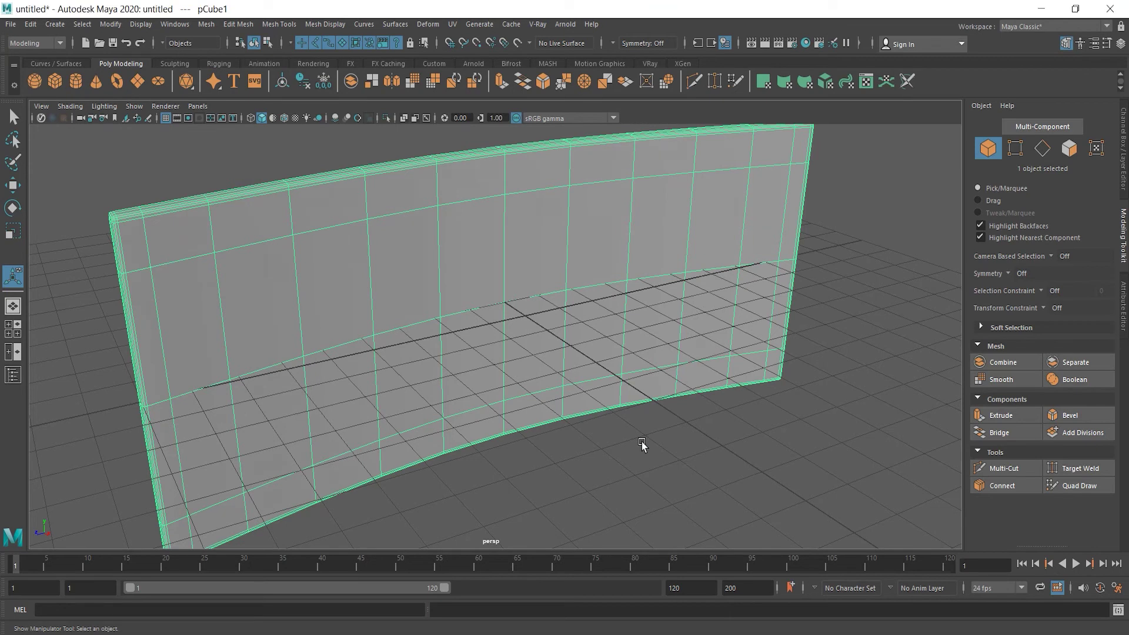
Move the panel back to about -11.71 on X and raise it to about 3.76 on Y so its base meets the grid
key(space)
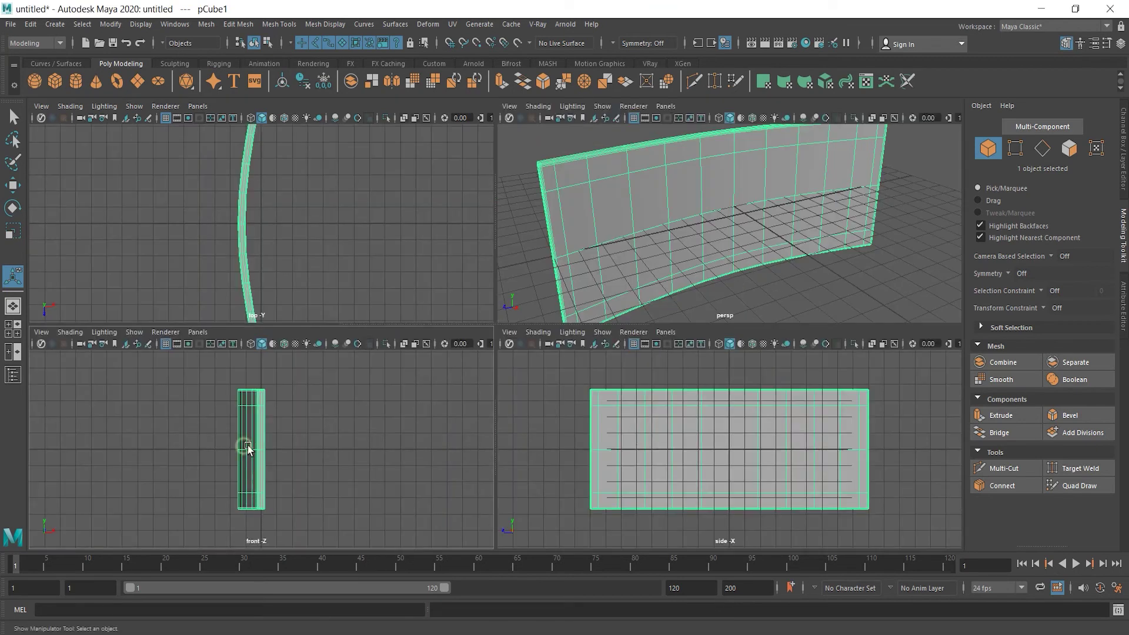
key(w)
drag(316, 456, 154, 426)
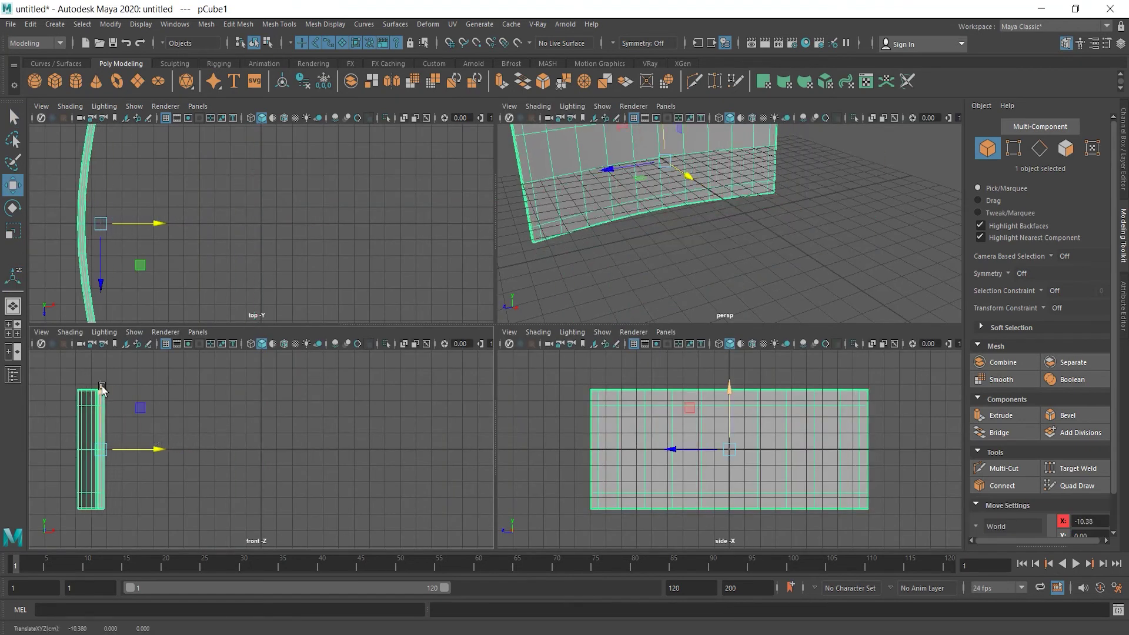
drag(102, 388, 109, 327)
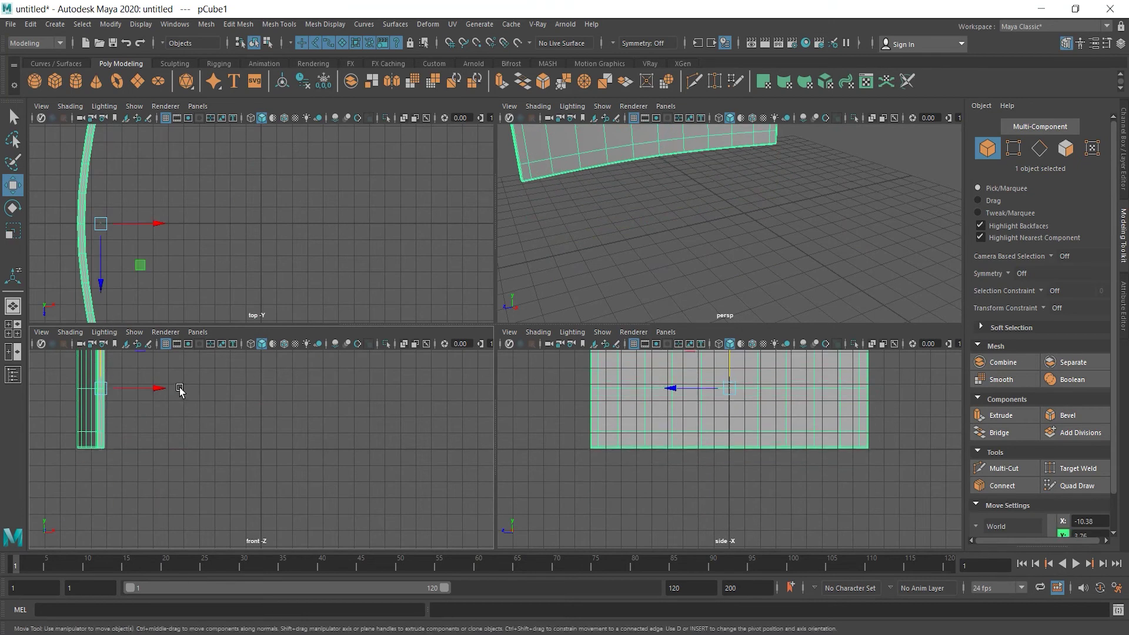
drag(156, 390, 136, 390)
key(space)
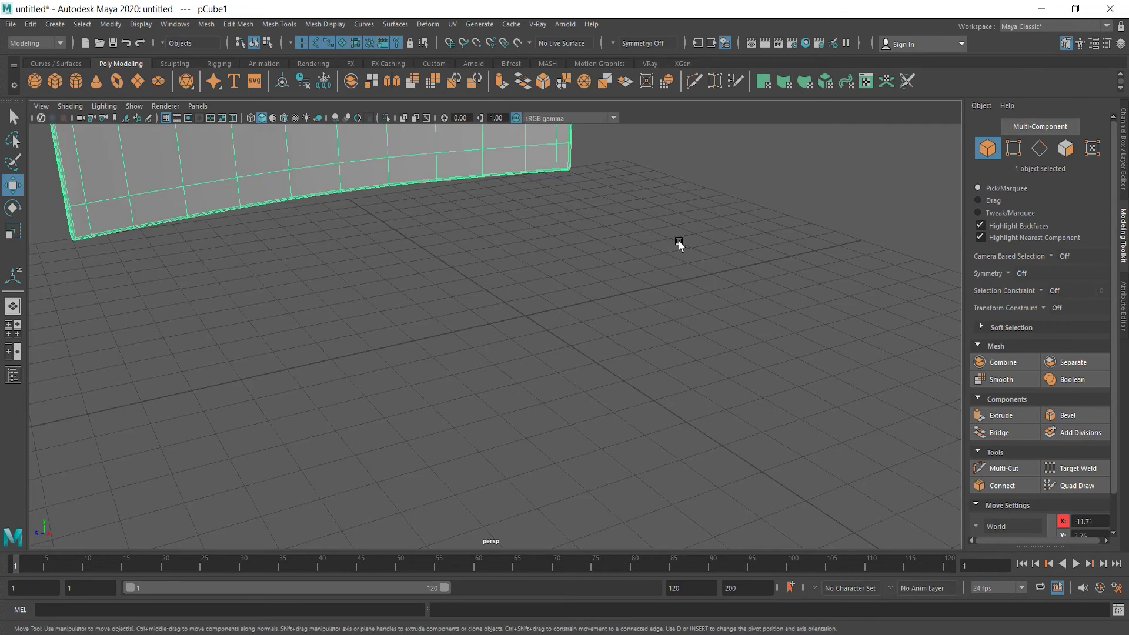
Create a polygon cylinder at the origin and lay it on its side with an X rotation of 90
click(71, 87)
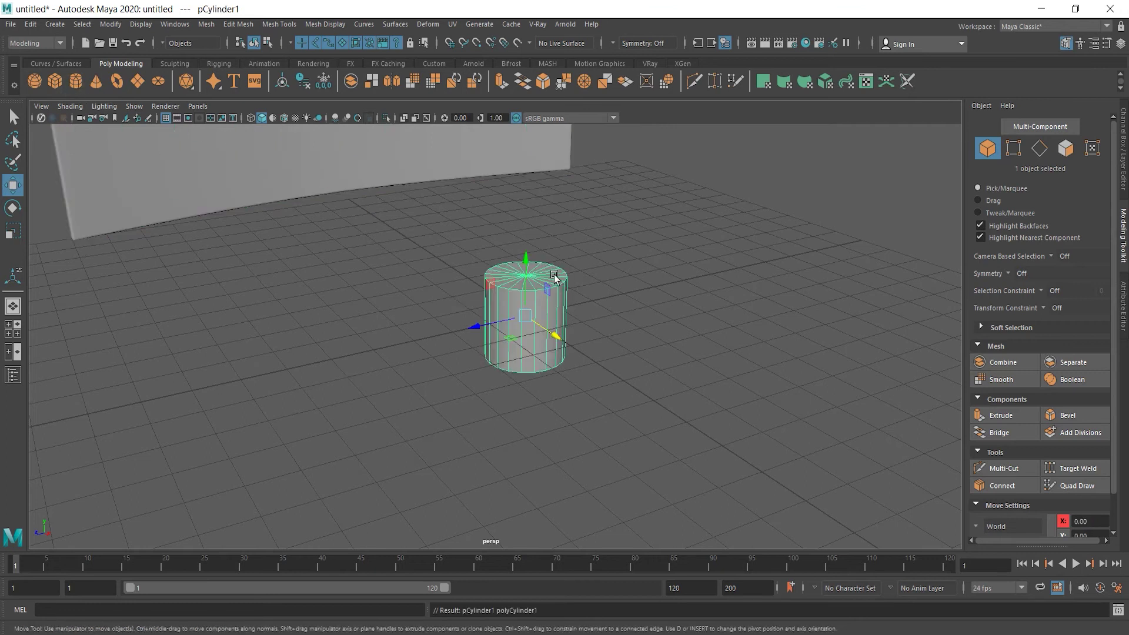
key(e)
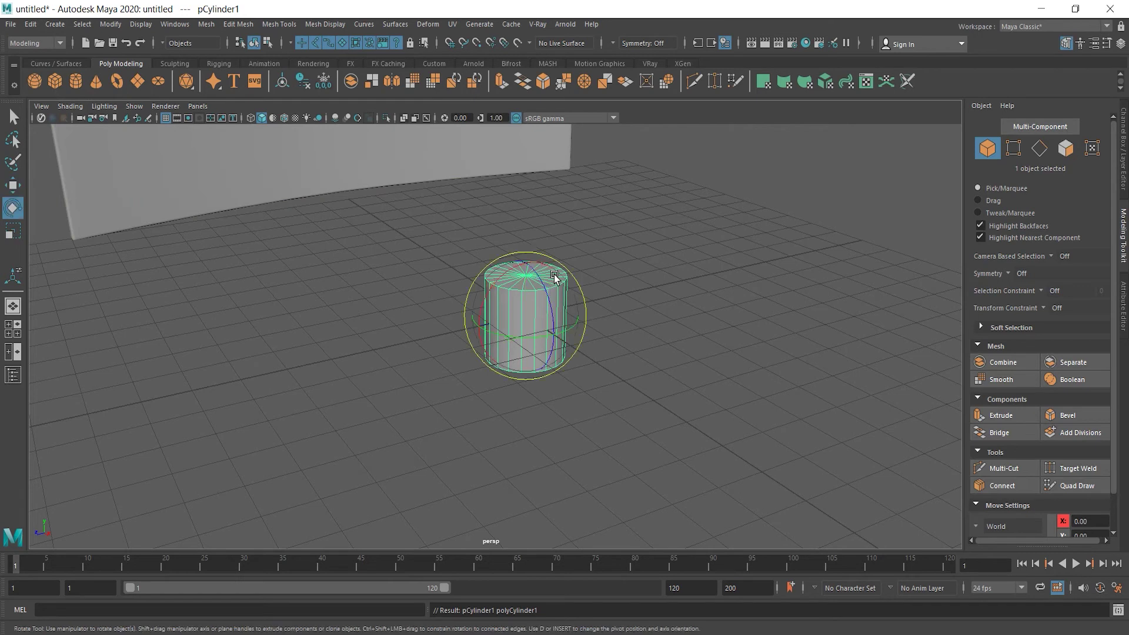
mouse_move(620, 358)
alt+mouse_down()
mouse_move(554, 383)
mouse_move(577, 294)
mouse_move(538, 277)
alt+mouse_up()
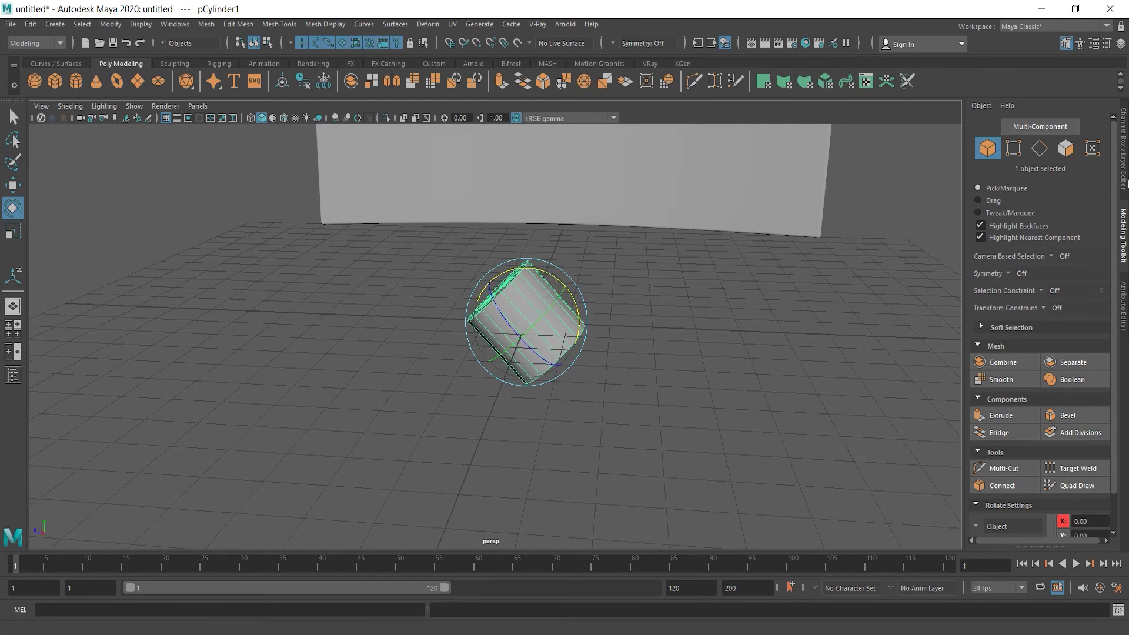
click(1125, 188)
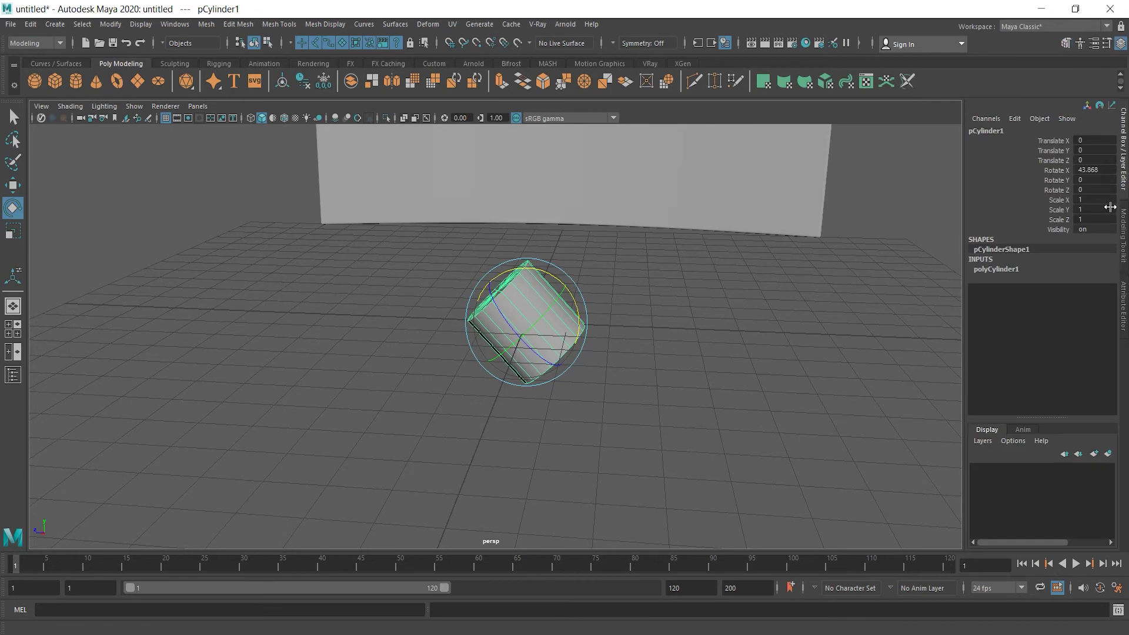
double_click(1085, 170)
text(0)
key(Return)
click(735, 365)
alt+drag(735, 365, 662, 358)
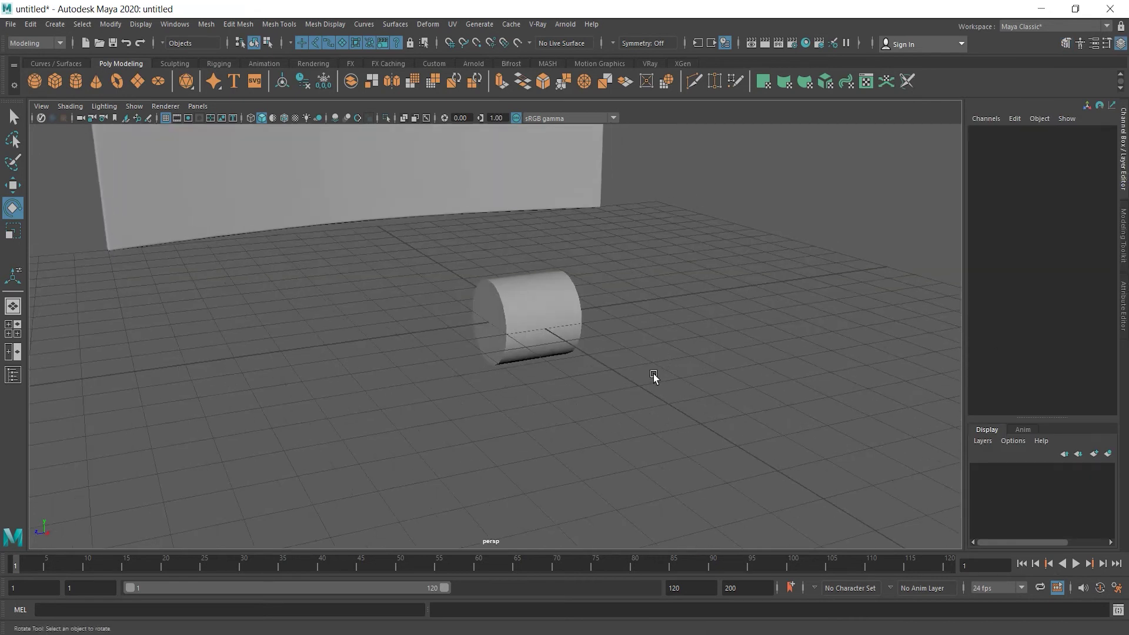
alt+drag(622, 404, 524, 389)
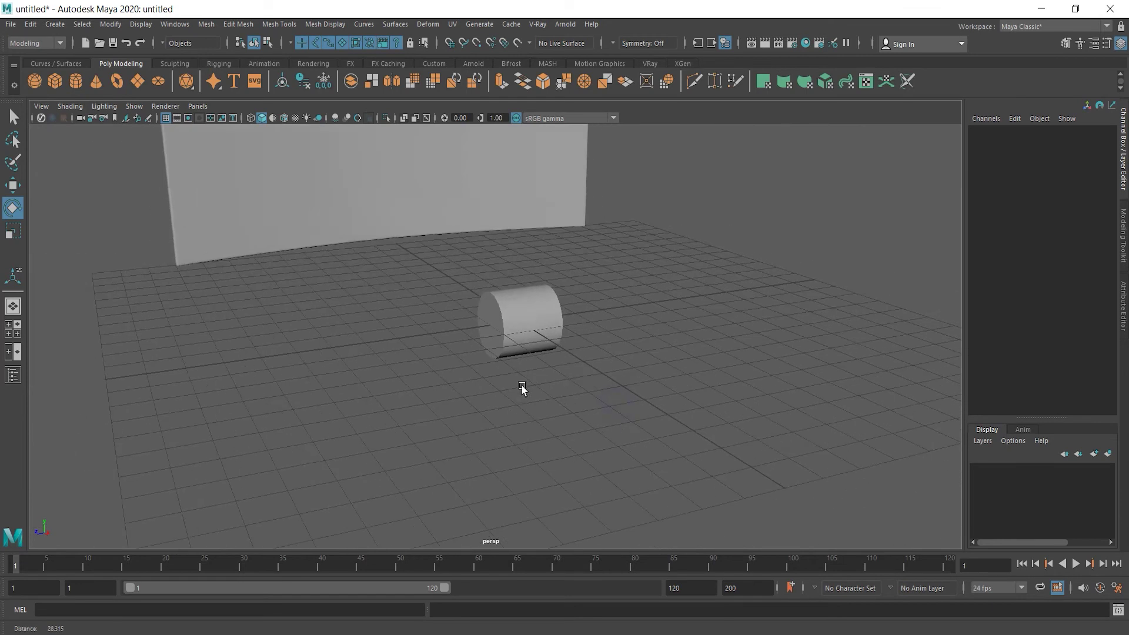
Scale the cylinder into a long thin rod, about 0.341 on X and Z and 4.73 on Y
click(532, 320)
key(r)
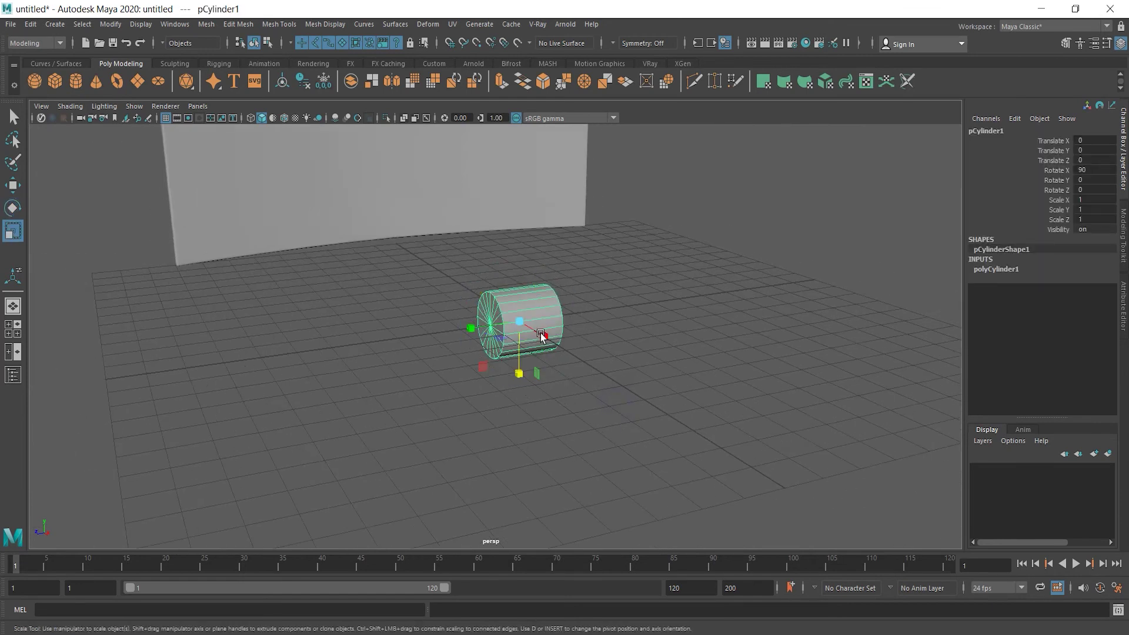
drag(520, 325, 24, 383)
drag(467, 328, 441, 331)
alt+drag(563, 401, 532, 416)
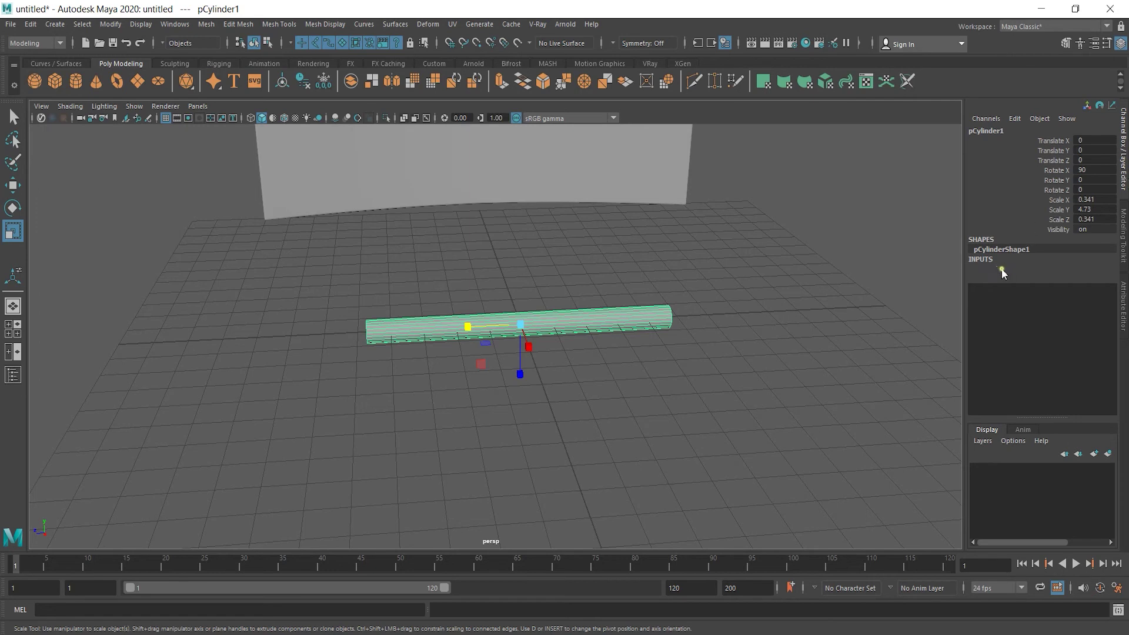
Set the rod's height subdivisions to 20
click(1000, 269)
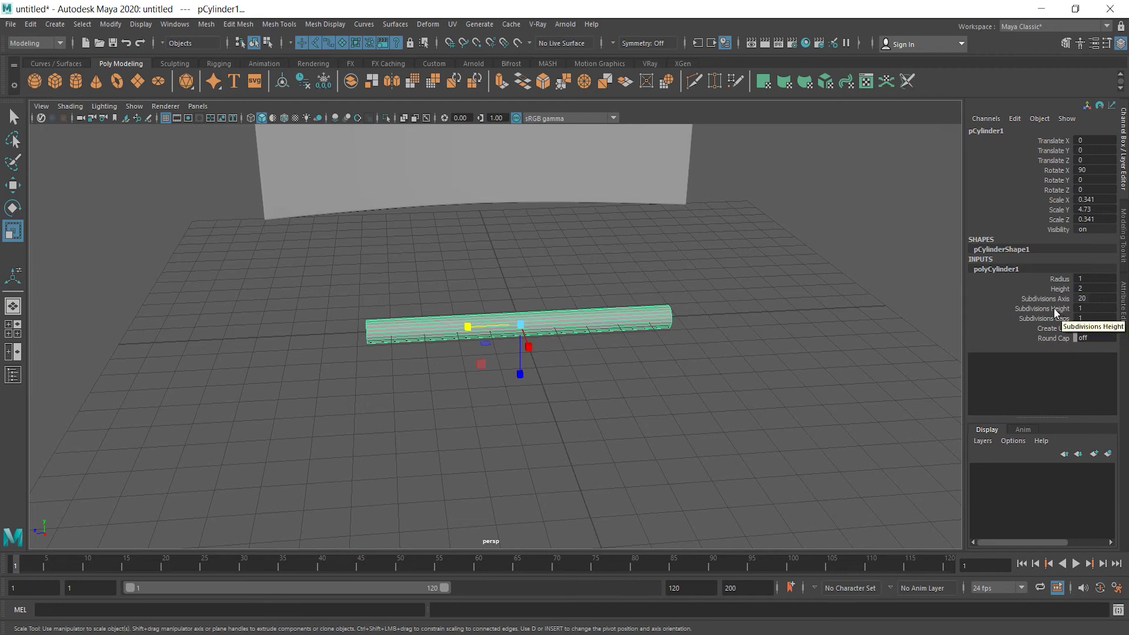
click(1054, 308)
middle_drag(727, 393, 785, 383)
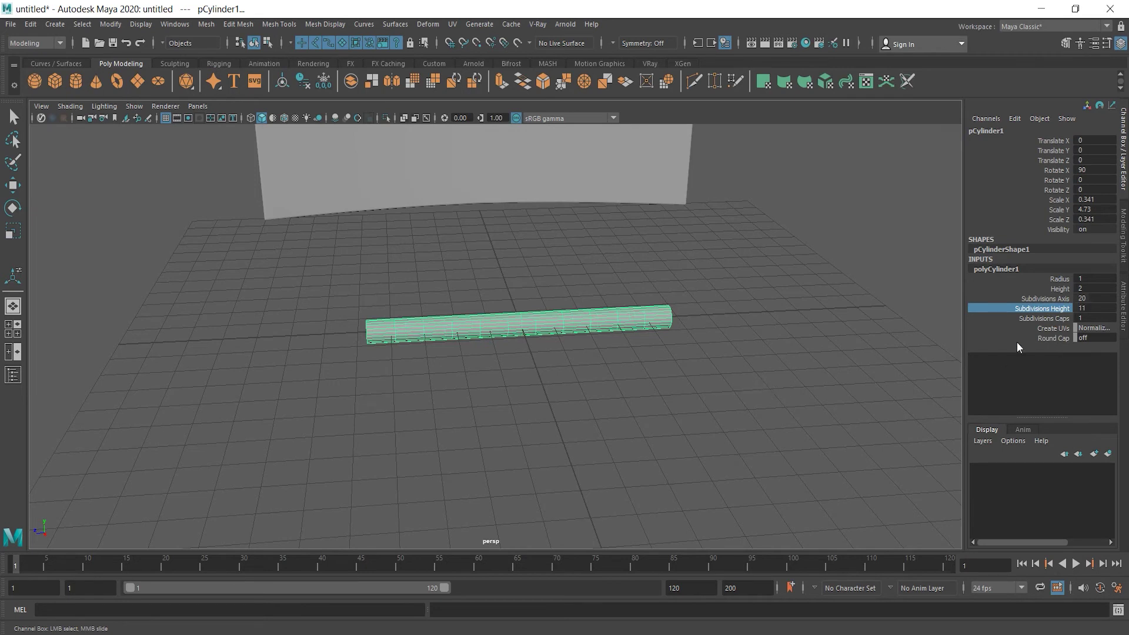
click(1097, 308)
text(20)
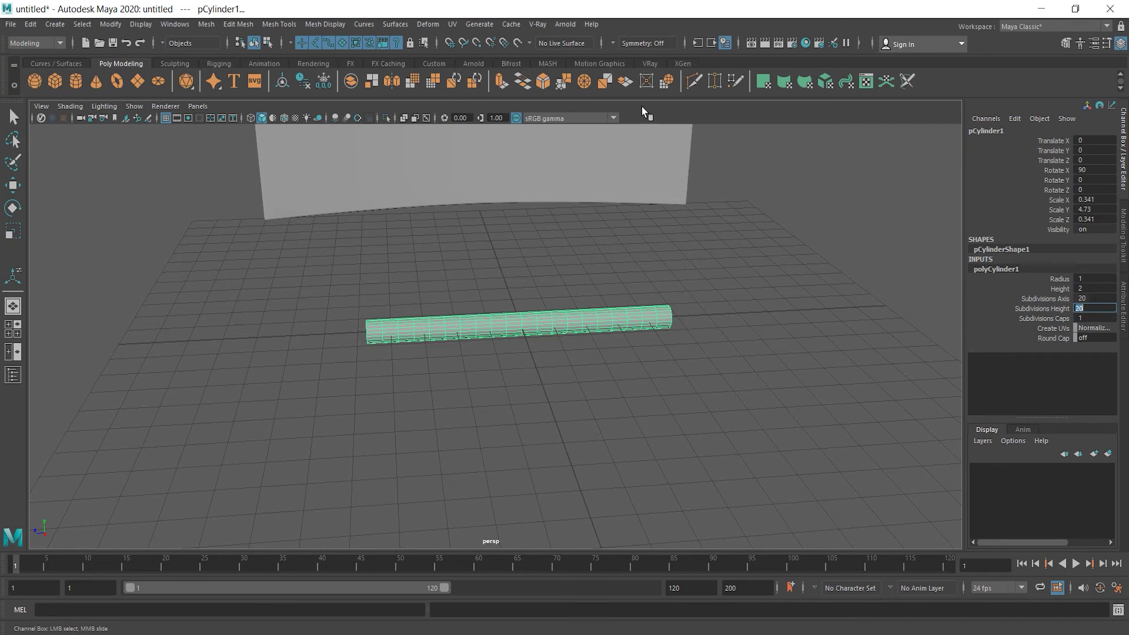
Apply a nonlinear Bend deformer to the subdivided rod
click(428, 25)
mouse_move(485, 309)
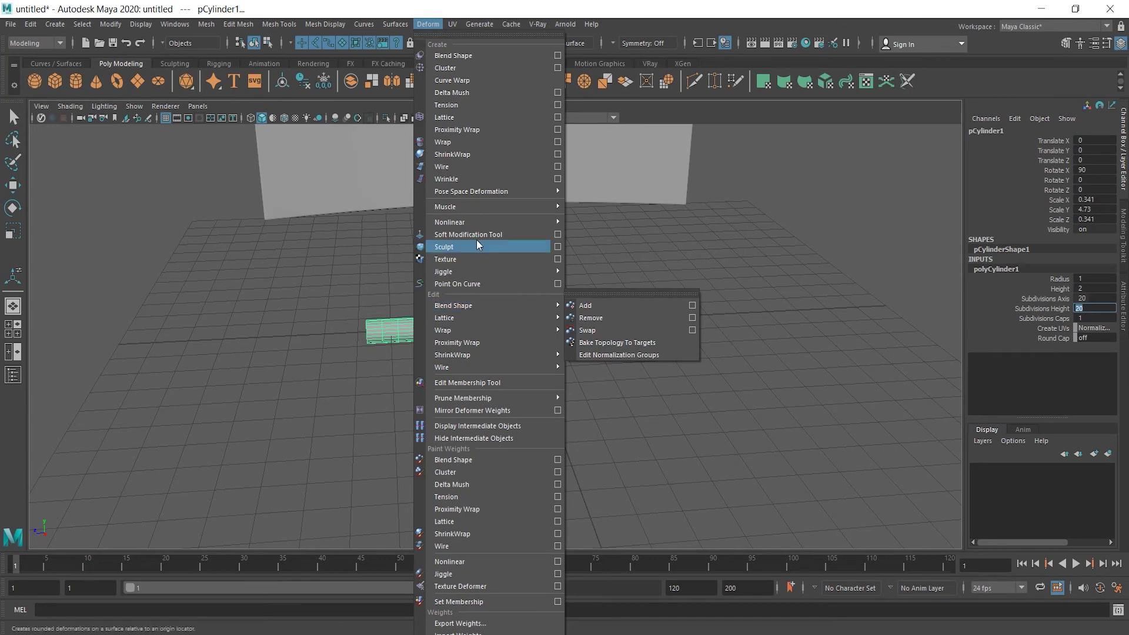
mouse_move(470, 221)
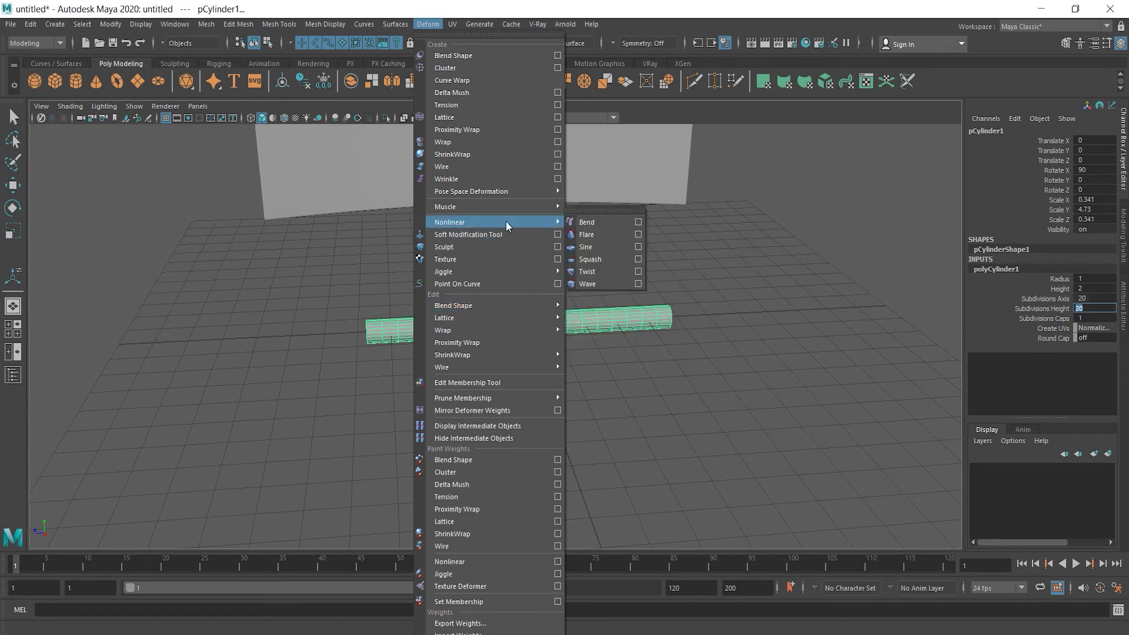
click(584, 221)
key(r)
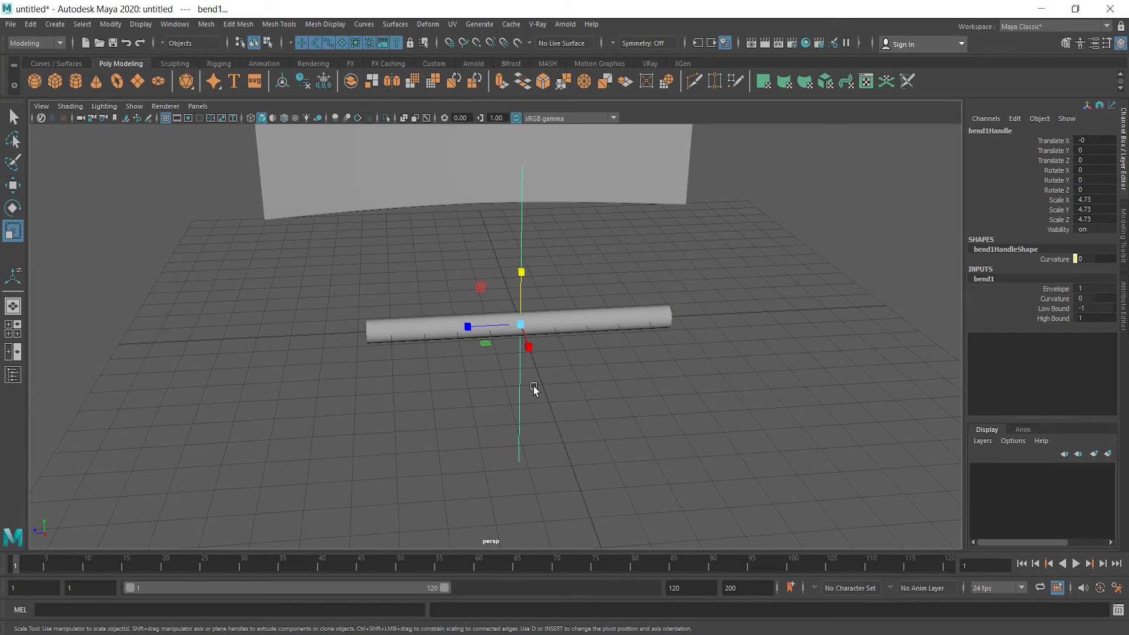
Rotate the bend handle to 90 on X so it runs along the rod
key(e)
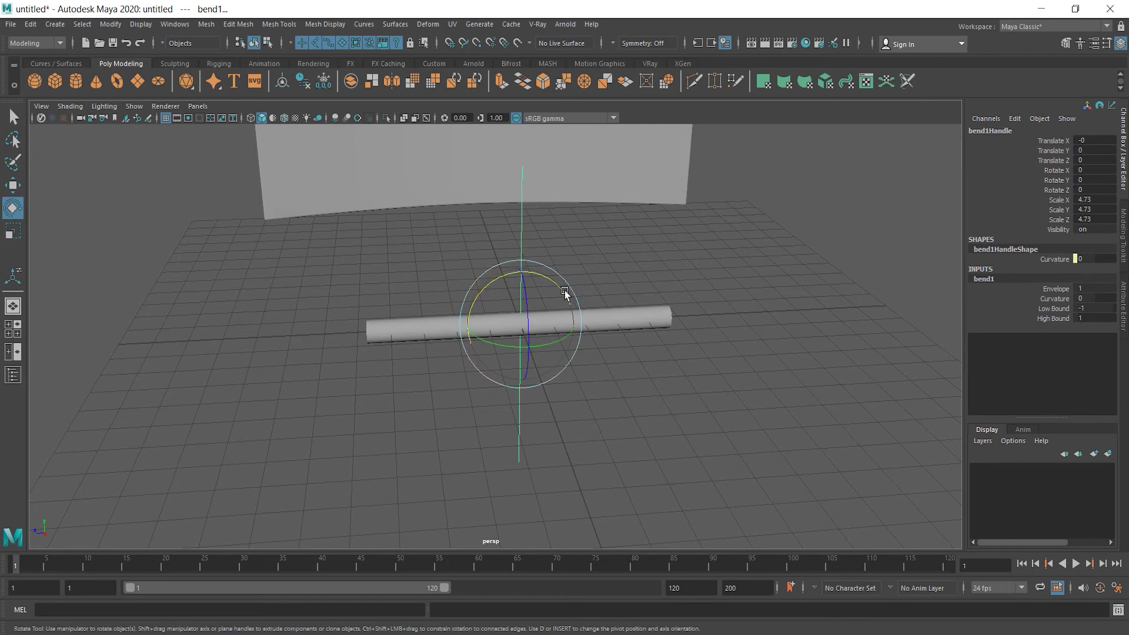
drag(564, 294, 594, 285)
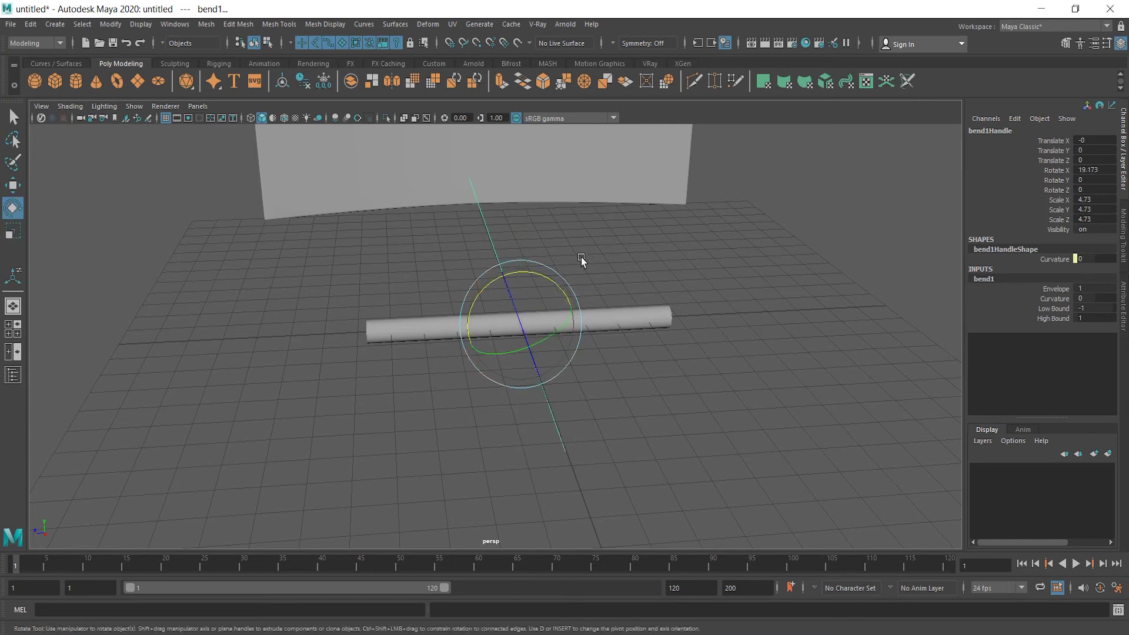
mouse_move(529, 276)
mouse_down()
mouse_move(512, 267)
mouse_move(514, 276)
mouse_up()
double_click(1093, 170)
text(90)
key(Return)
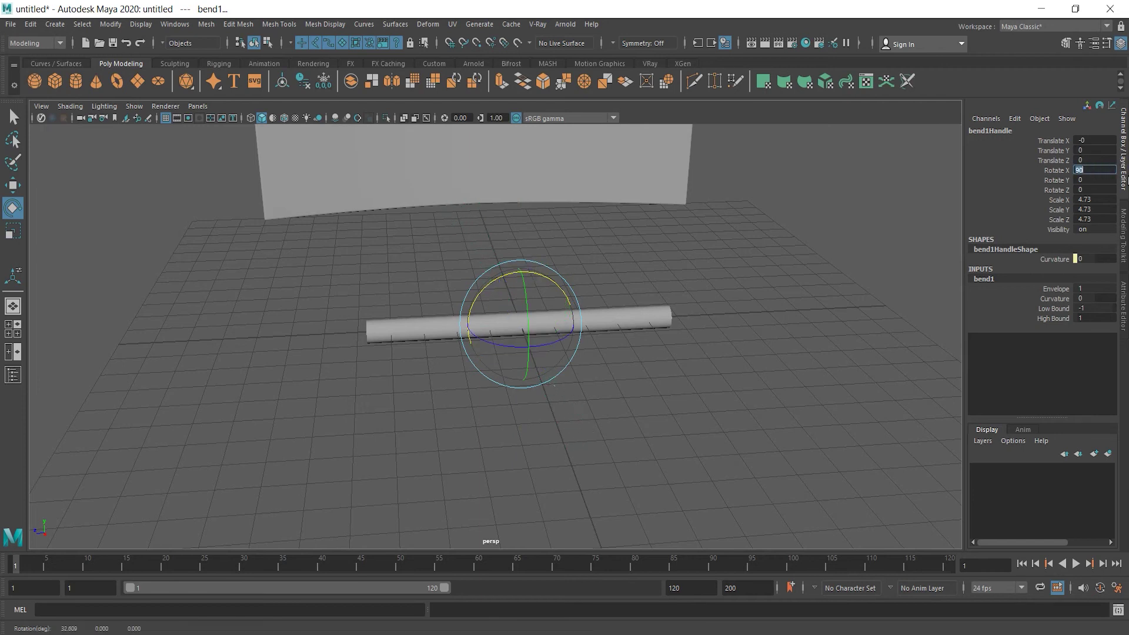
Bend the rod into a C shape with a curvature of about 104.278
click(978, 279)
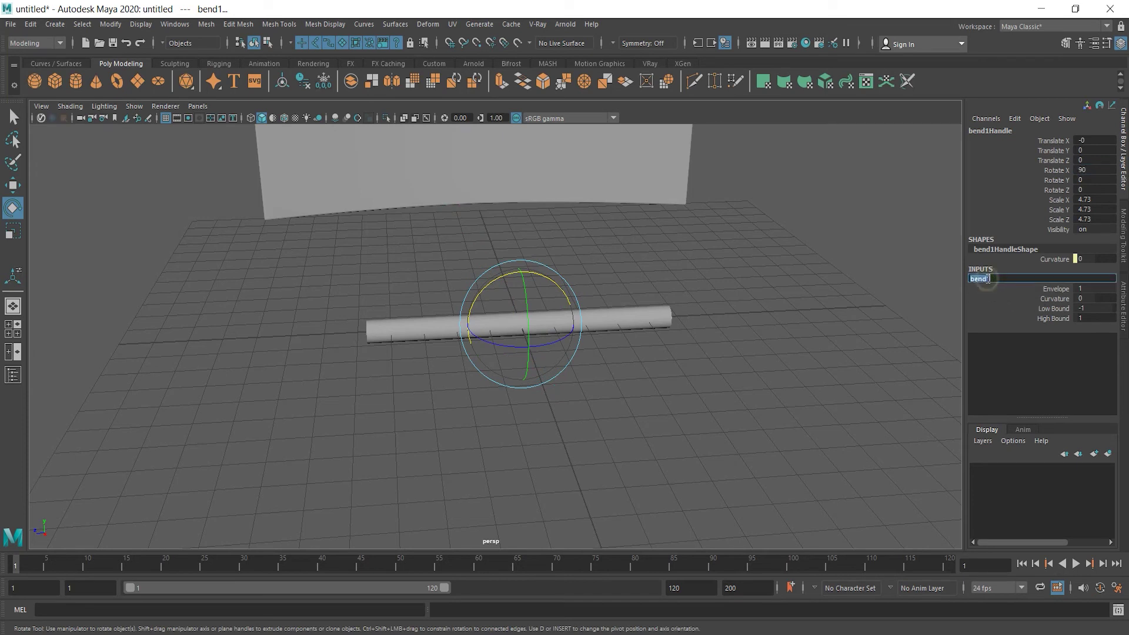
click(1044, 299)
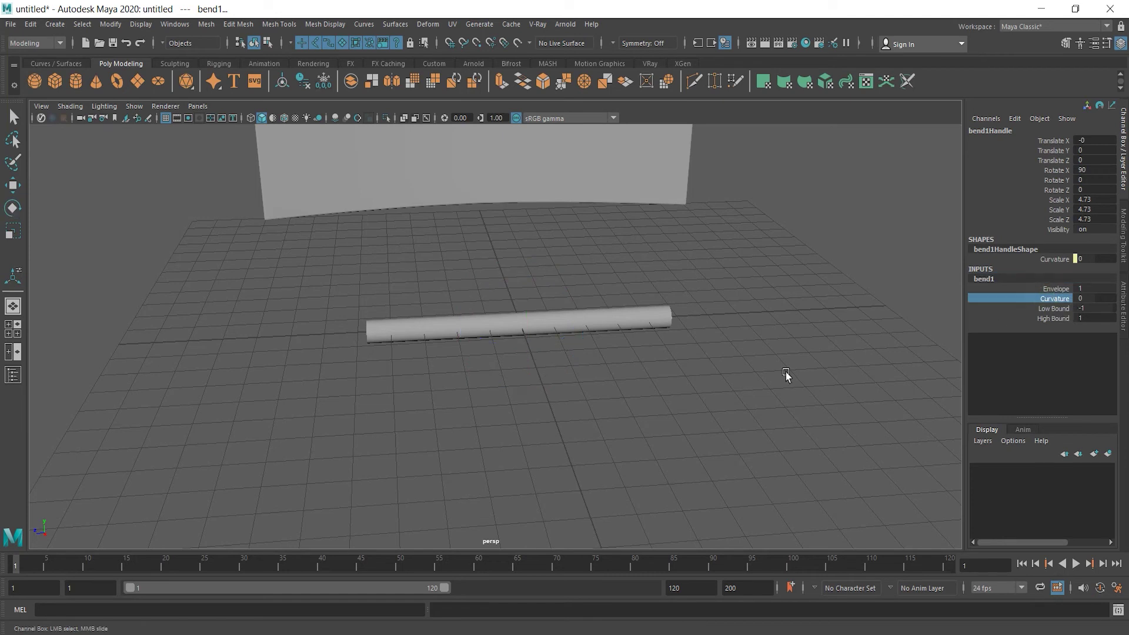
middle_drag(673, 405, 725, 396)
alt+drag(725, 396, 565, 428)
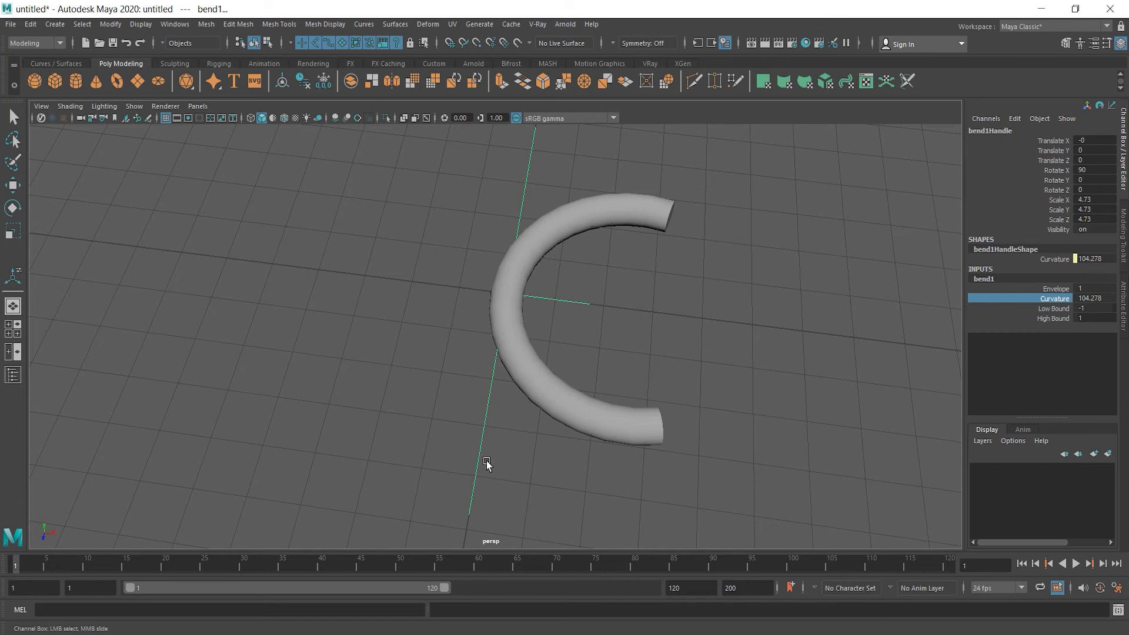
Try deleting the bend handle on its own, and undo the deletion
key(e)
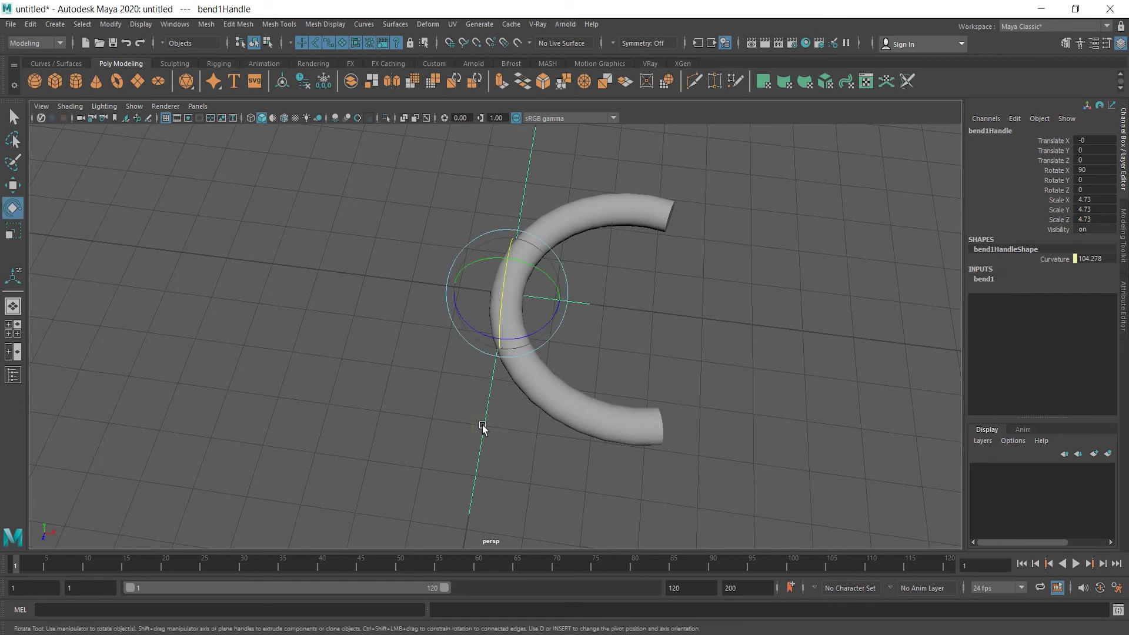
key(Delete)
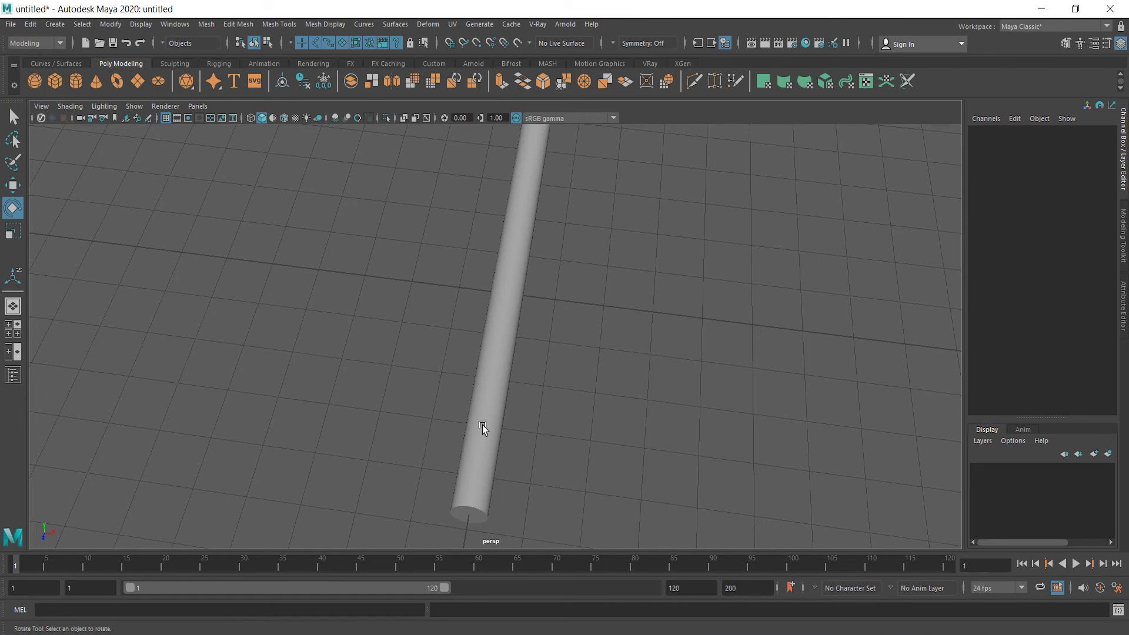
key(ctrl+z)
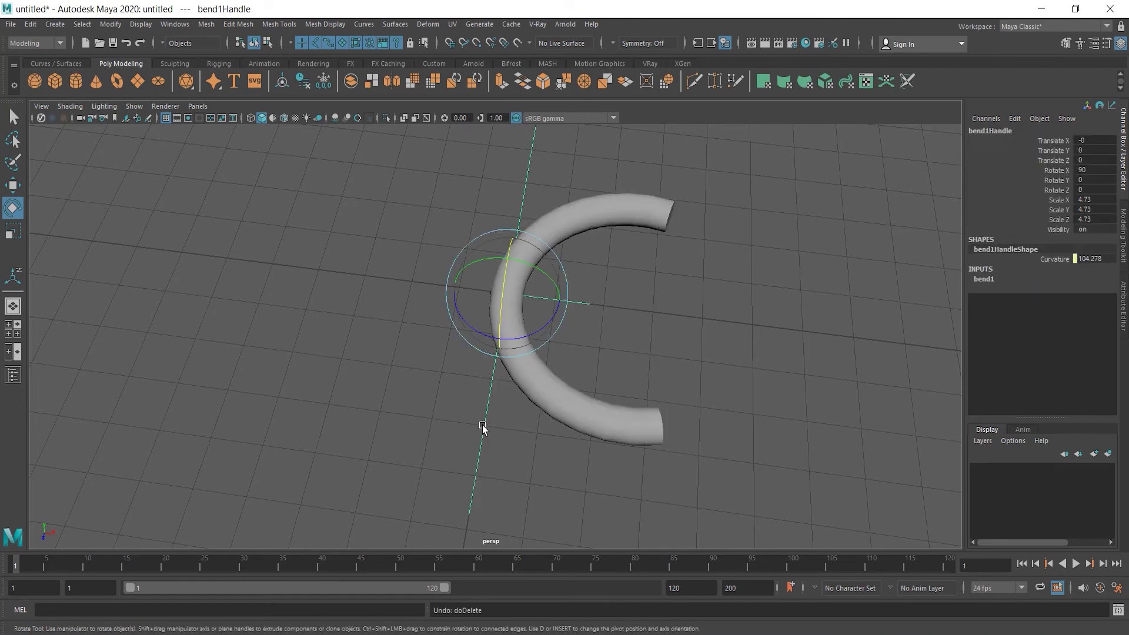
Select the bent tube together with its bend handle and delete their construction history
drag(409, 279, 794, 379)
click(30, 25)
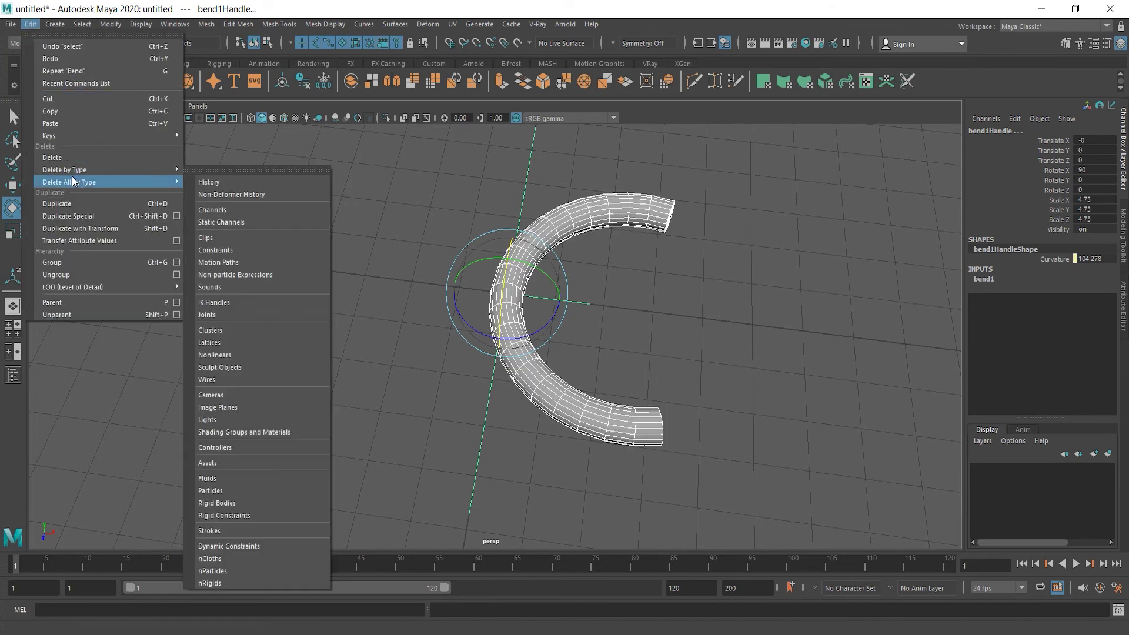
mouse_move(72, 171)
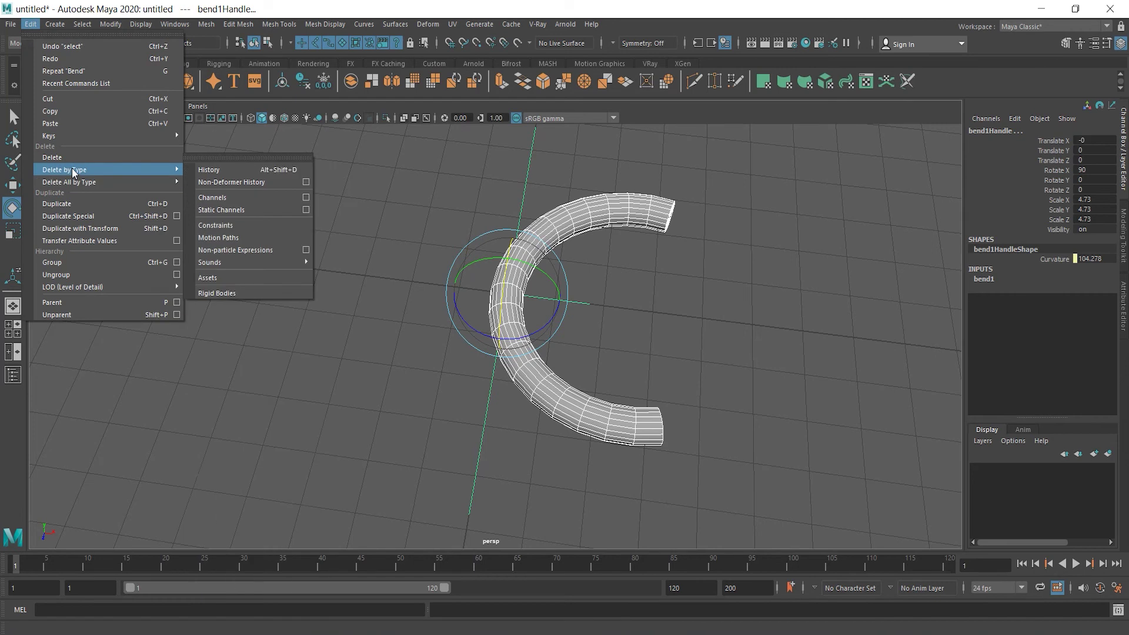
click(222, 170)
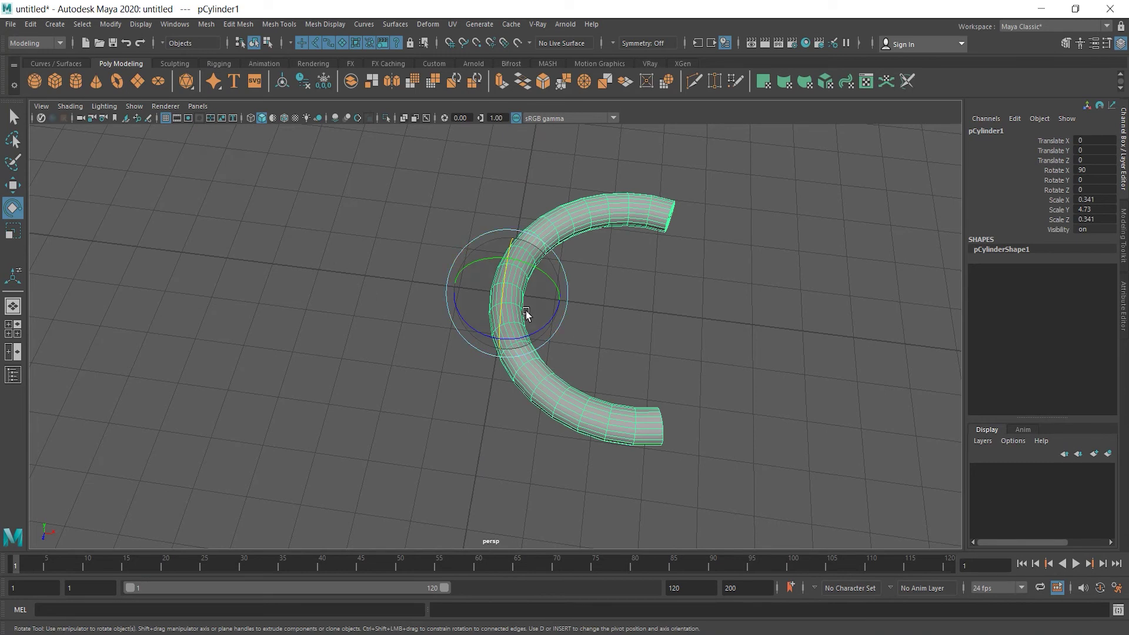
Examine the bent tube's ends in smooth preview, and reselect the tube in unsmoothed display
alt+drag(526, 313, 648, 329)
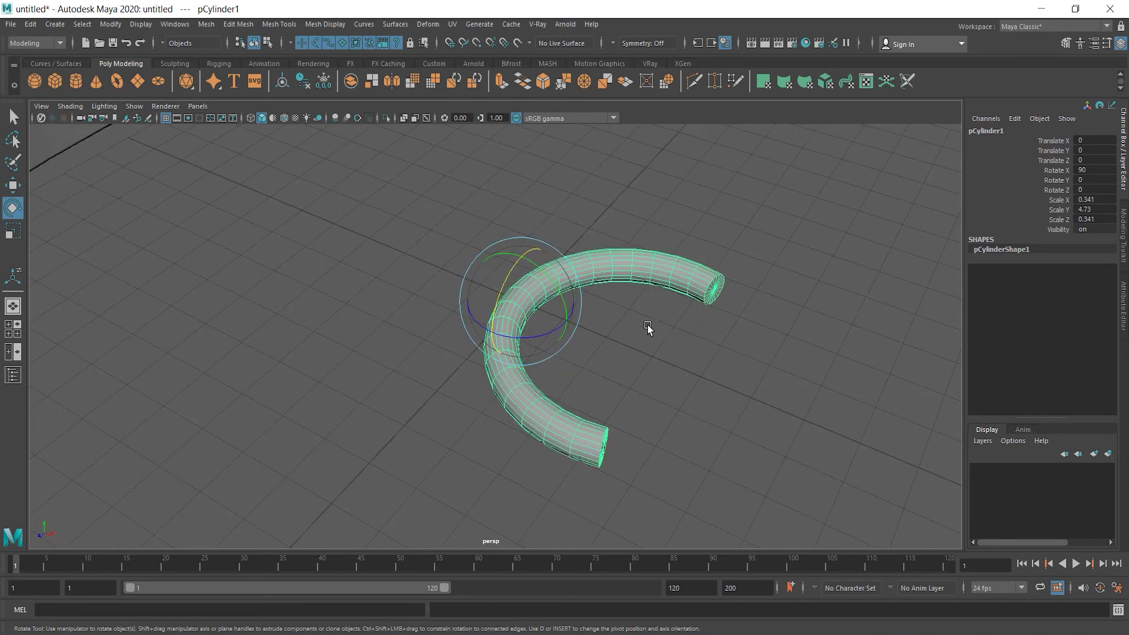
key(3)
alt+drag(667, 370, 550, 410)
click(558, 414)
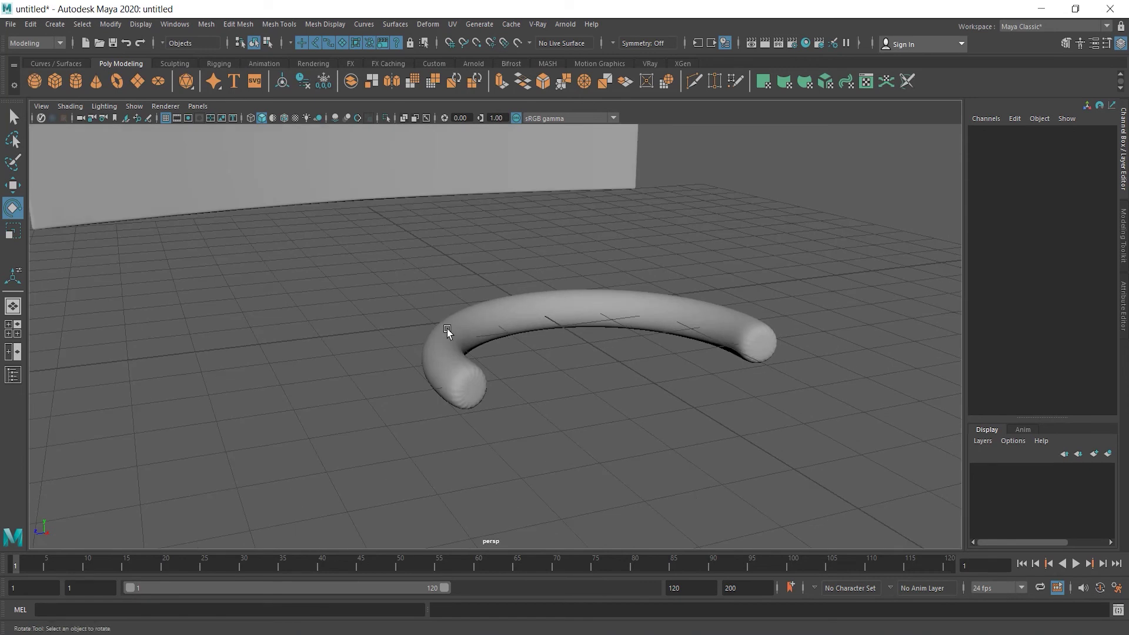
click(476, 346)
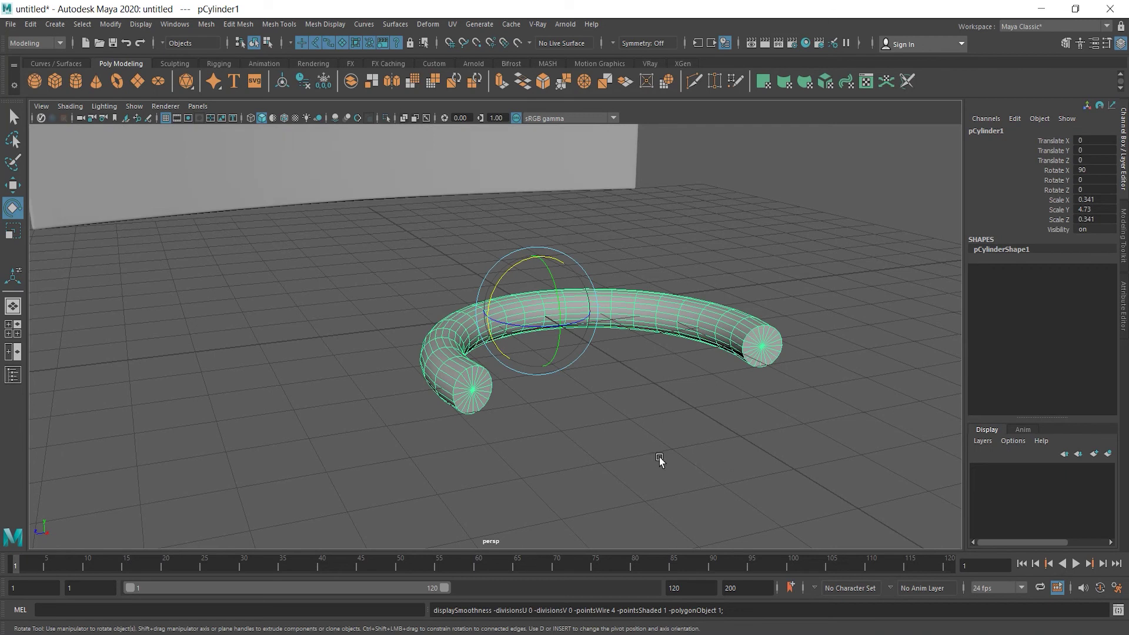
Insert a supporting edge loop close to each open end of the bent tube
alt+drag(613, 459, 710, 469)
scroll(710, 469, up, 6)
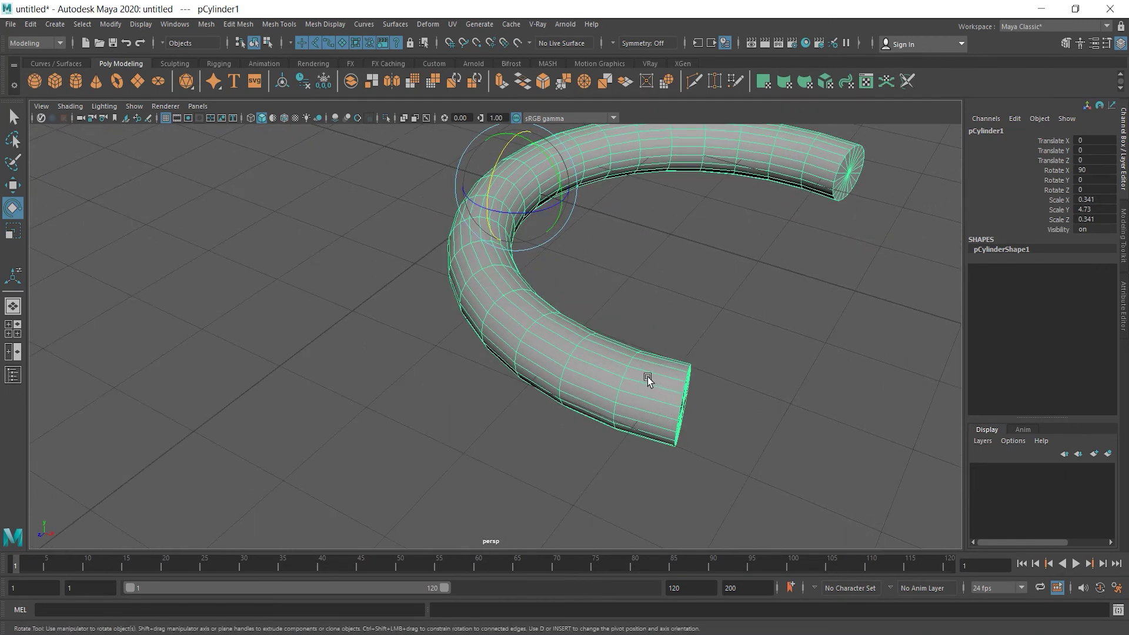
shift+right_drag(648, 380, 579, 347)
click(688, 370)
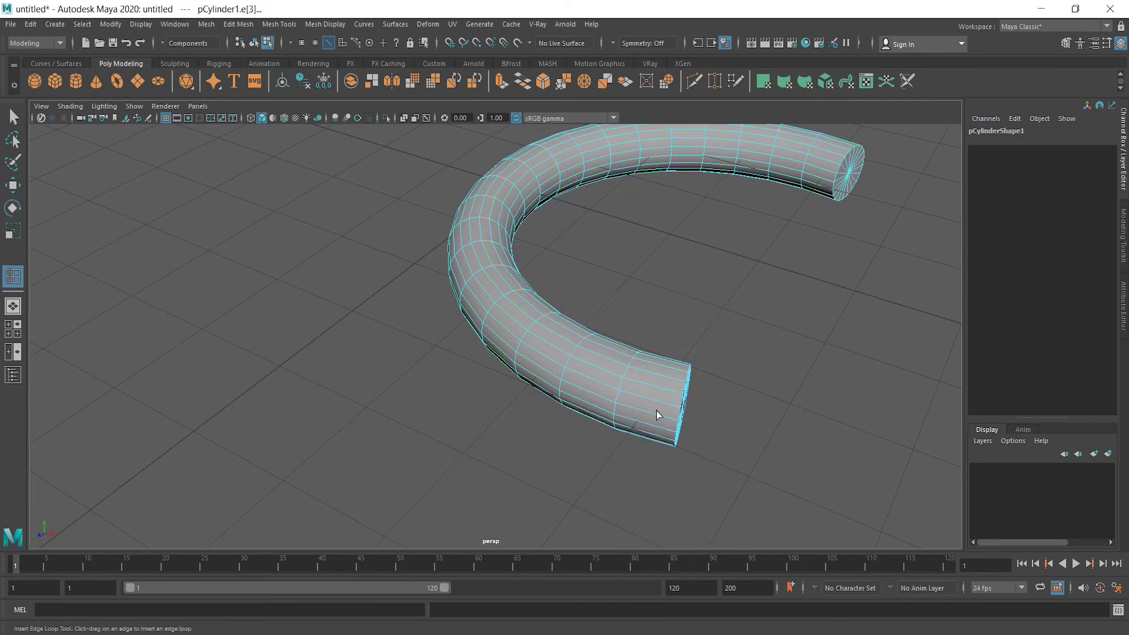
key(ctrl+z)
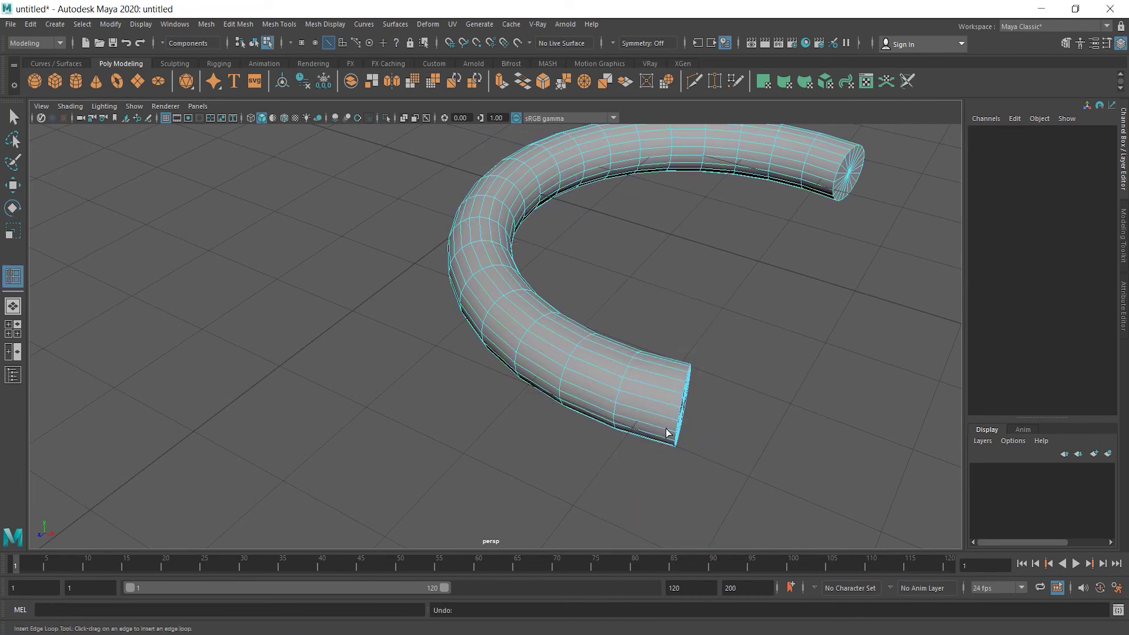
click(668, 434)
drag(667, 434, 674, 435)
alt+drag(788, 295, 776, 315)
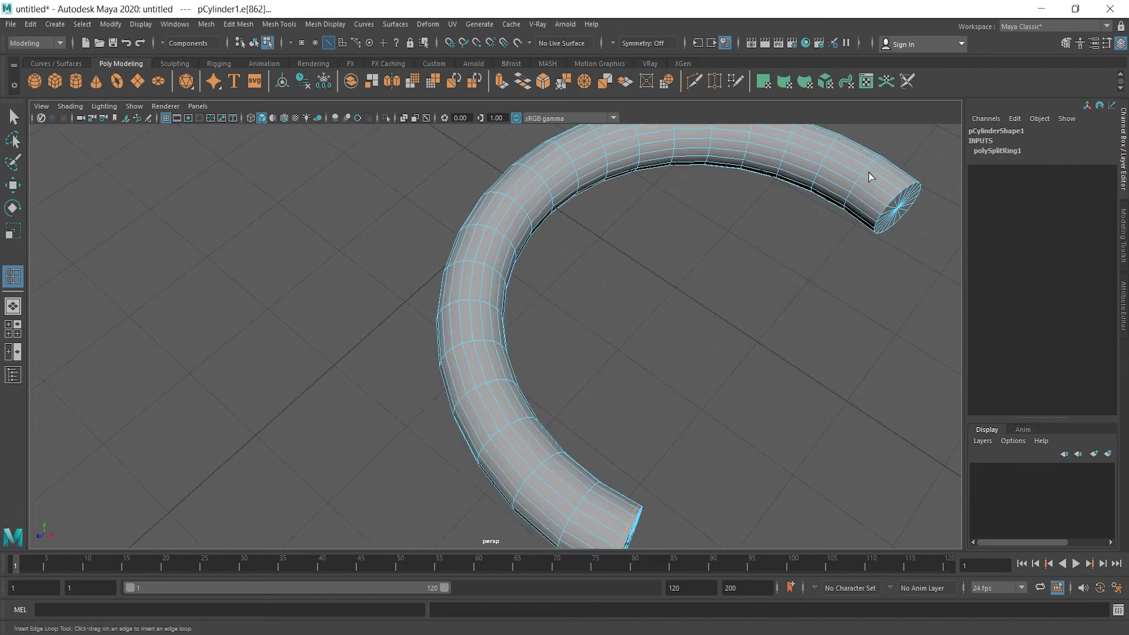
click(878, 217)
click(886, 206)
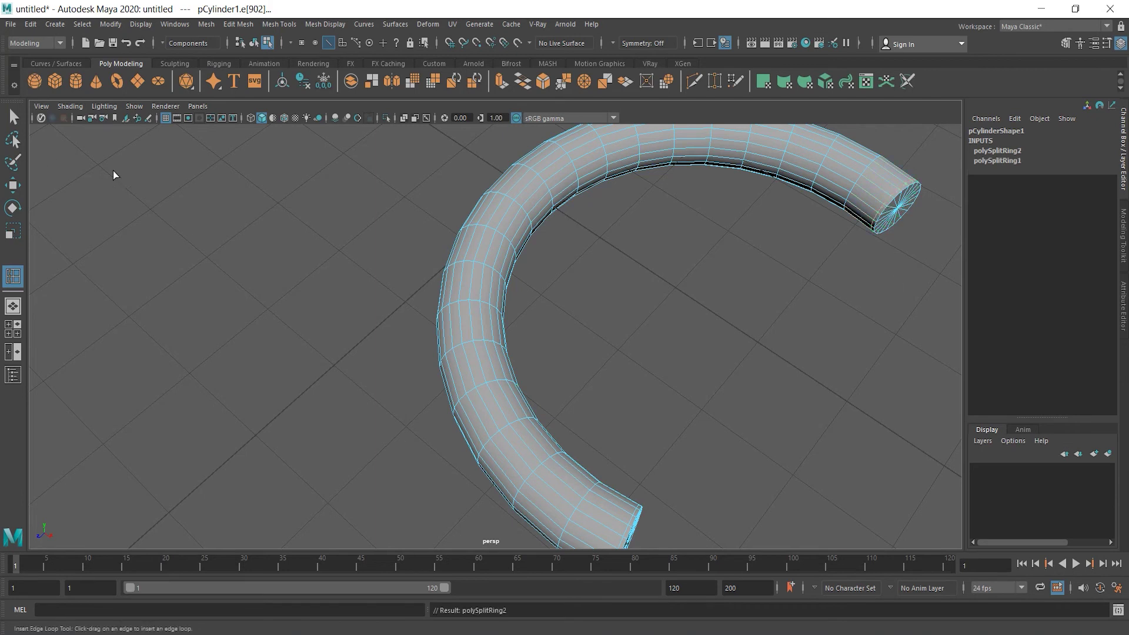
Return to object selection and reselect the bent tube in unsmoothed display
key(q)
right_drag(534, 189, 549, 180)
click(708, 364)
mouse_move(734, 394)
alt+mouse_down()
mouse_move(710, 368)
mouse_move(739, 386)
alt+mouse_up()
click(478, 220)
key(1)
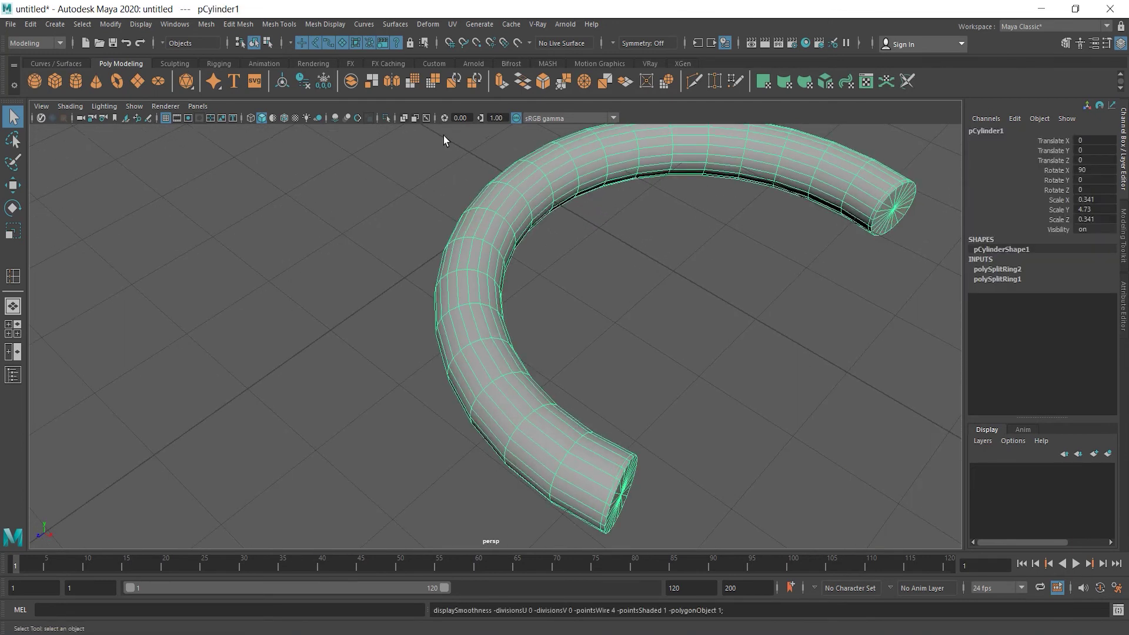
Smooth the bent tube's mesh with 1 division and delete its construction history
click(207, 24)
click(257, 163)
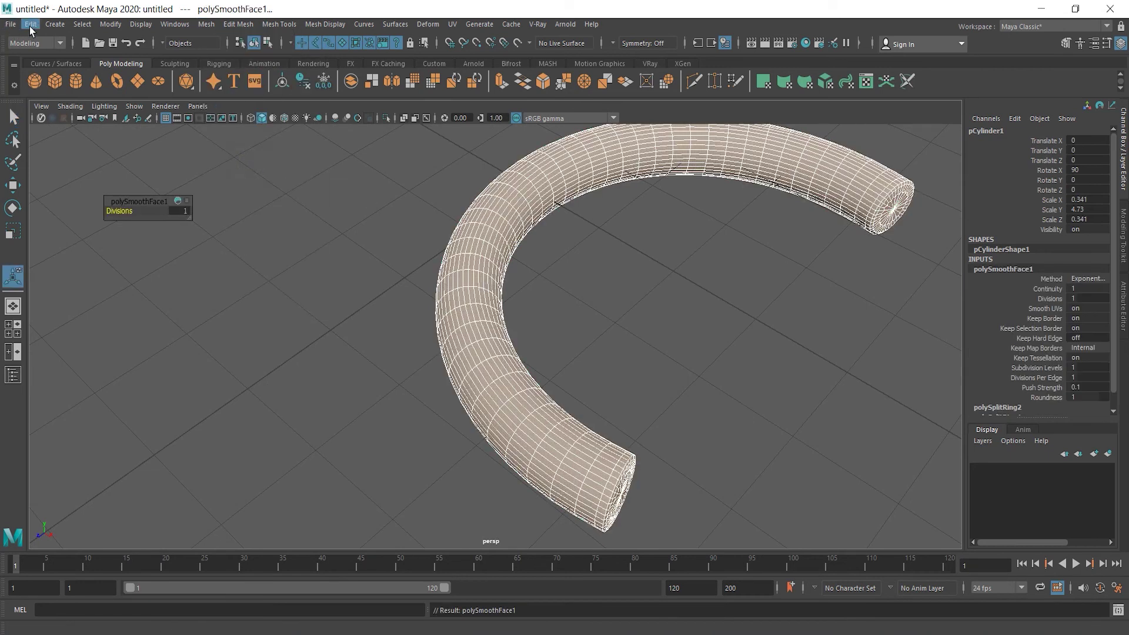
key(alt+shift+d)
scroll(620, 263, down, 4)
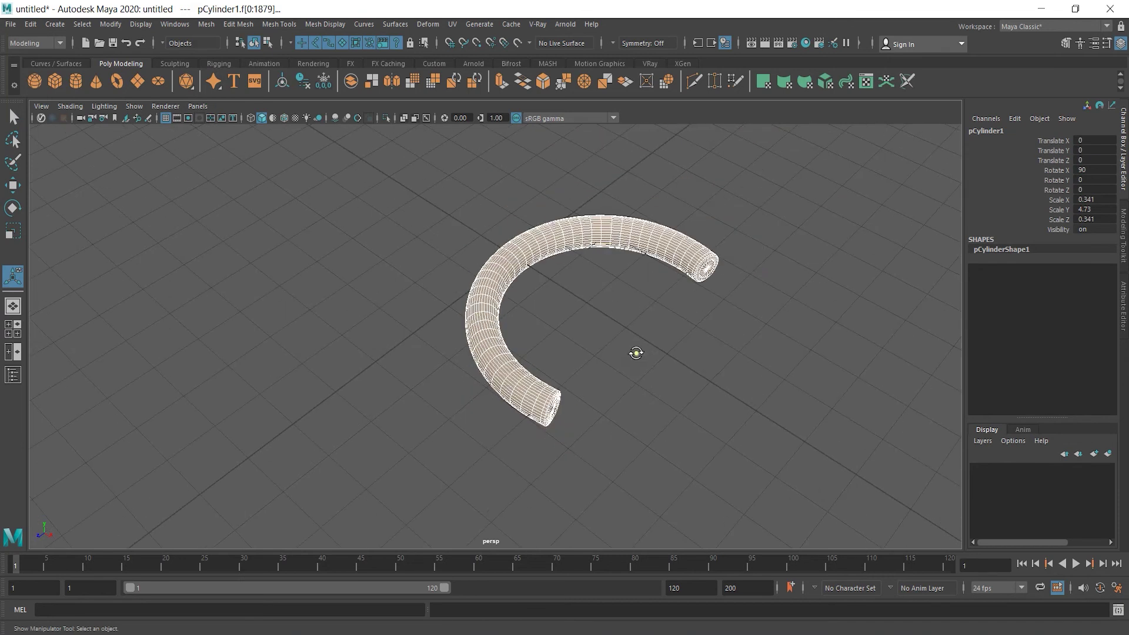
alt+drag(636, 351, 662, 336)
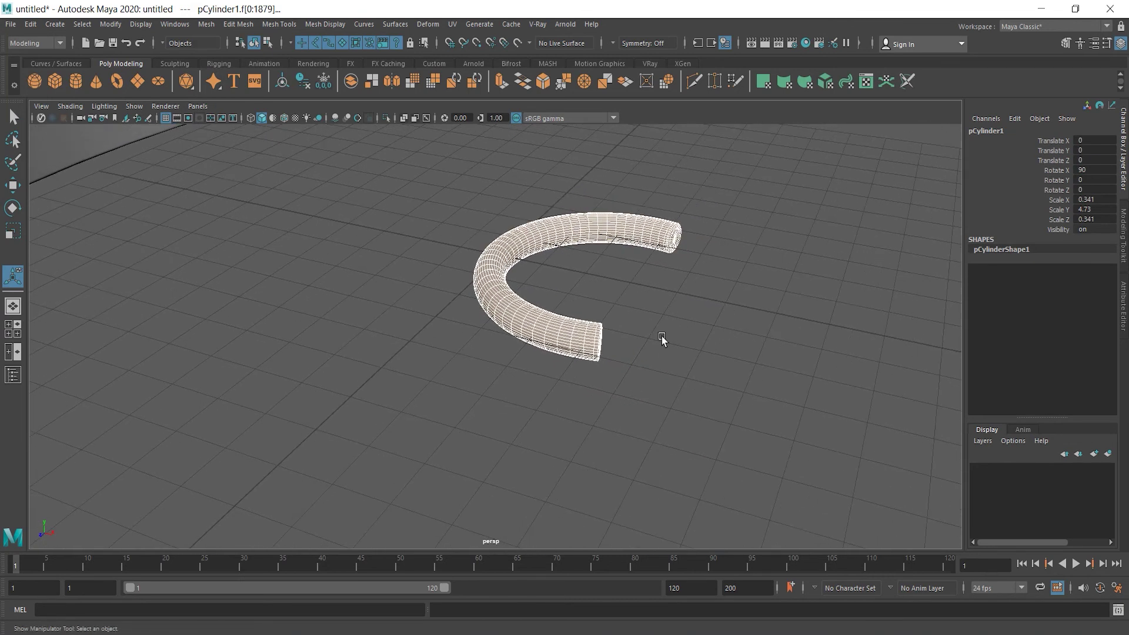
Move the curved panel over the tube and raise it above the grid, to about X 2.51 and Y 5.7
key(space)
key(space)
click(141, 261)
key(w)
drag(189, 212, 636, 213)
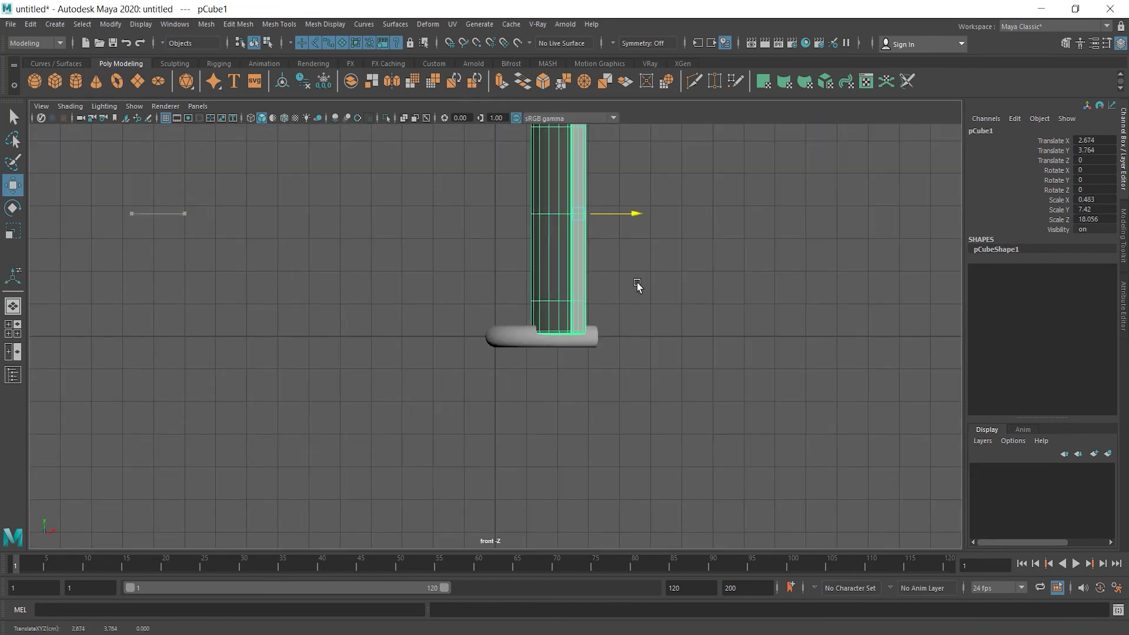
alt+drag(743, 338, 659, 433)
scroll(658, 433, down, 2)
drag(553, 199, 548, 151)
drag(594, 205, 590, 206)
key(space)
key(space)
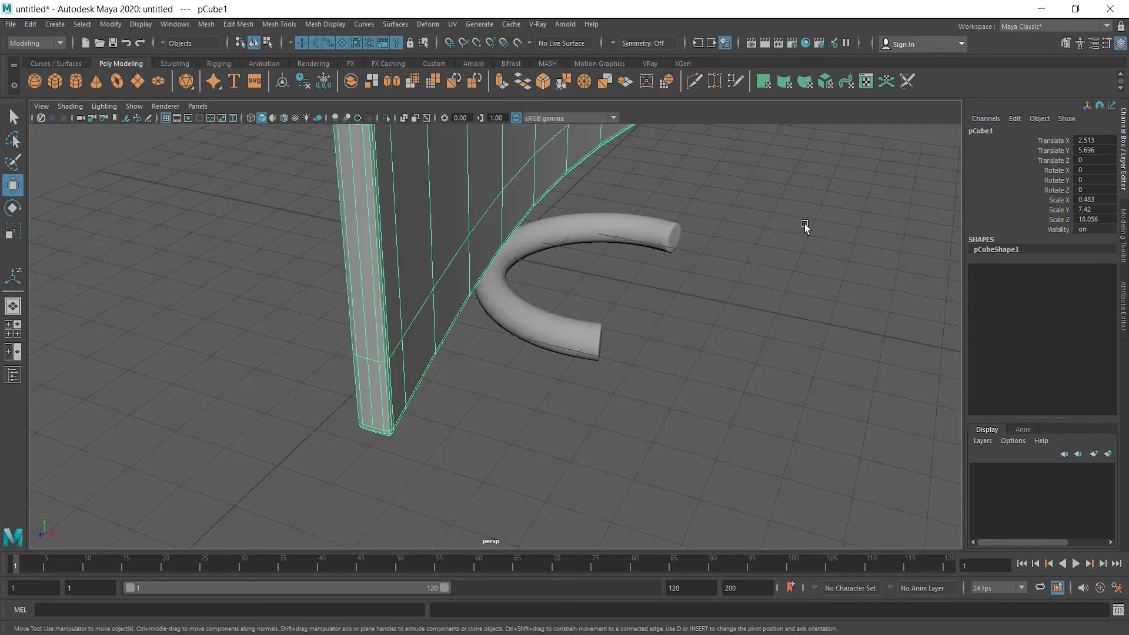
Create a cube at the middle of the tube's bend and scale it to about 0.405 by 0.724 by 0.491
alt+drag(710, 453, 492, 406)
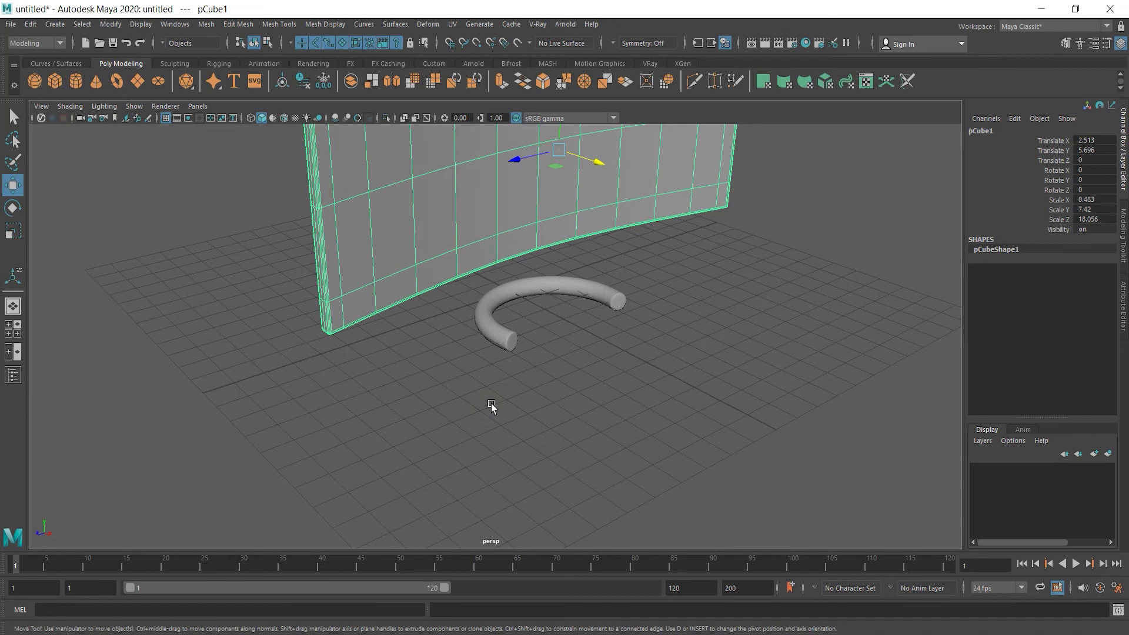
alt+drag(492, 404, 591, 402)
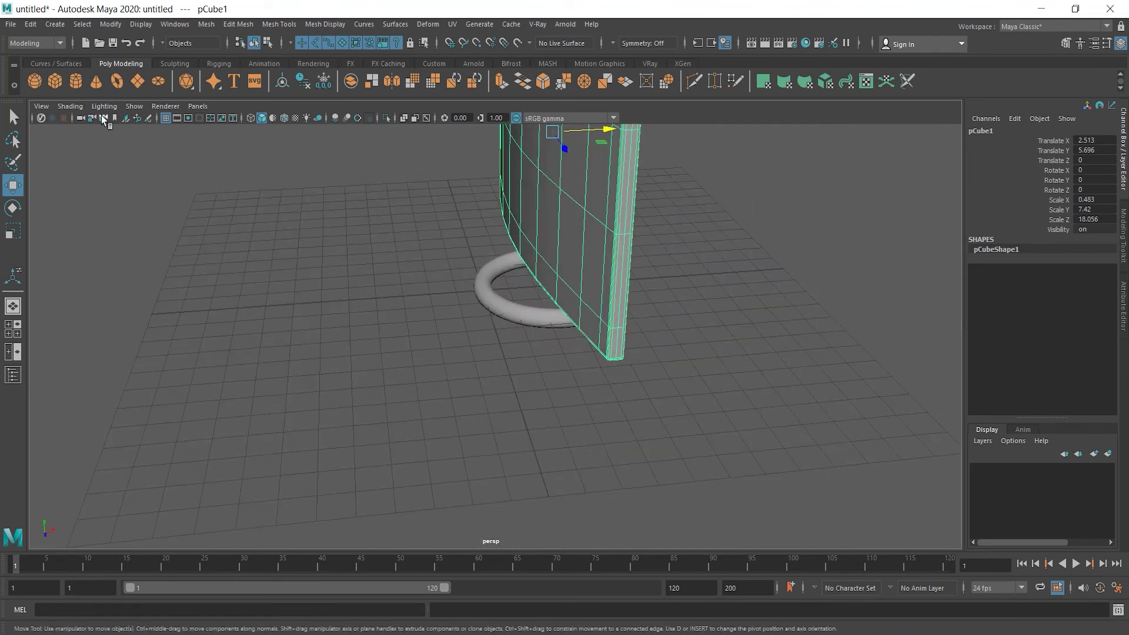
click(54, 83)
alt+drag(349, 222, 605, 380)
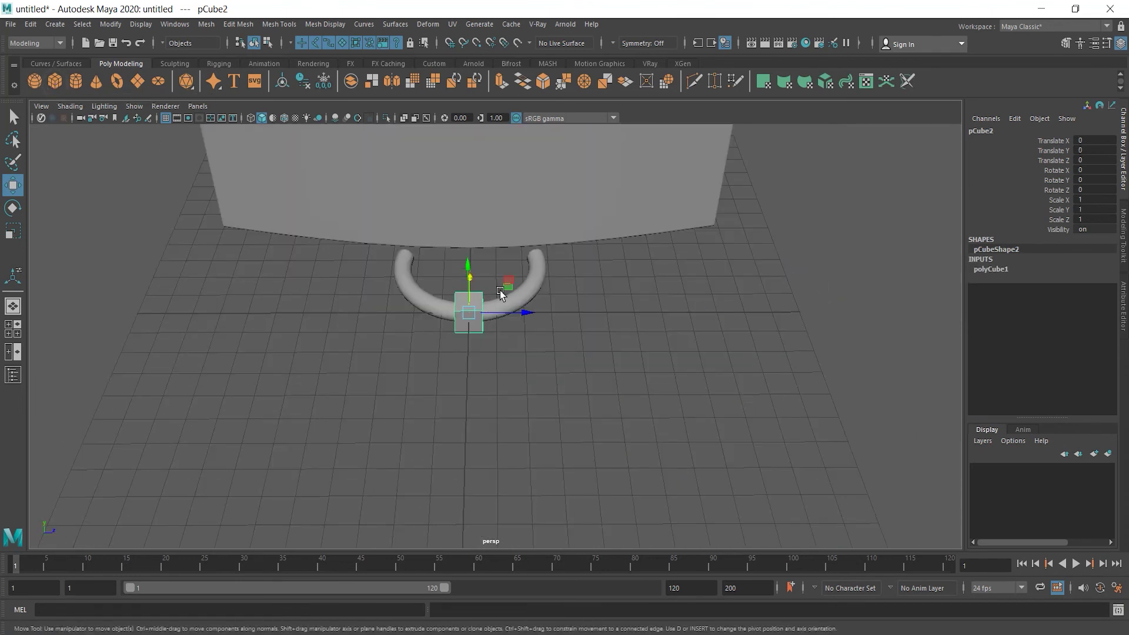
key(r)
drag(526, 313, 447, 185)
drag(429, 147, 440, 230)
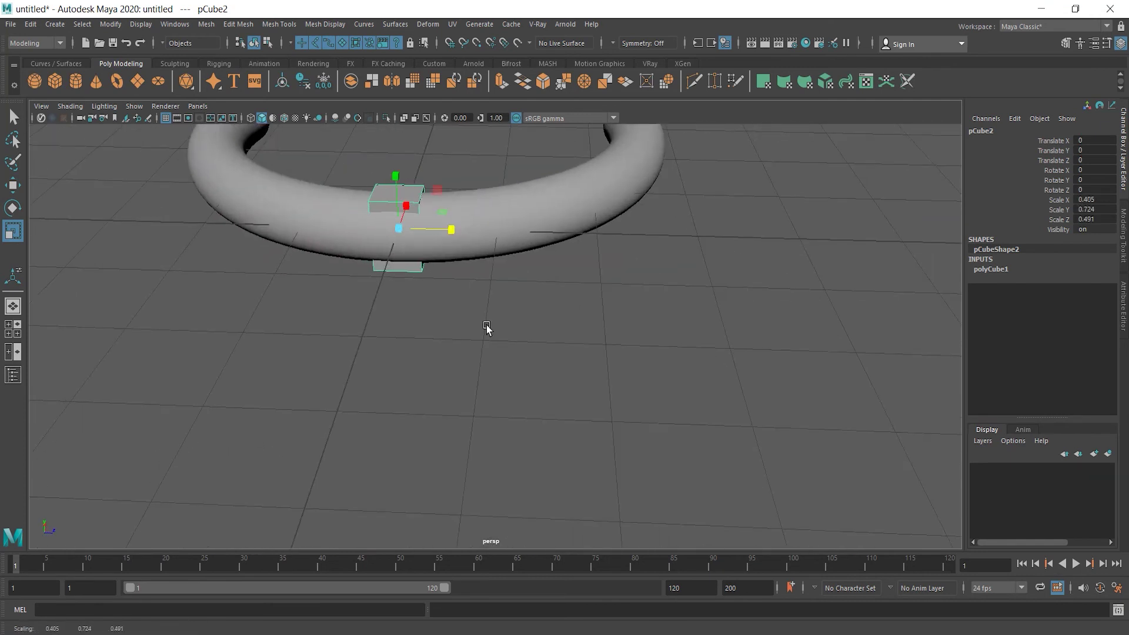
Stretch the cube to a Y scale of about 2.4 and raise it to about Y 1.37 so it stands on the tube
key(space)
key(space)
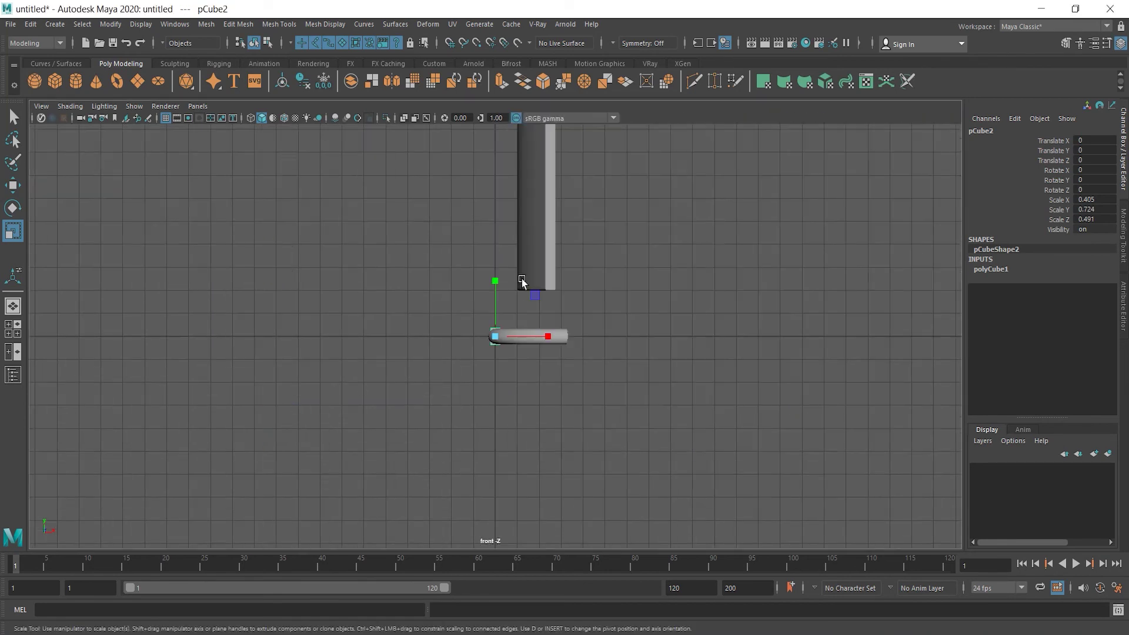
drag(495, 281, 494, 159)
key(w)
drag(496, 270, 505, 245)
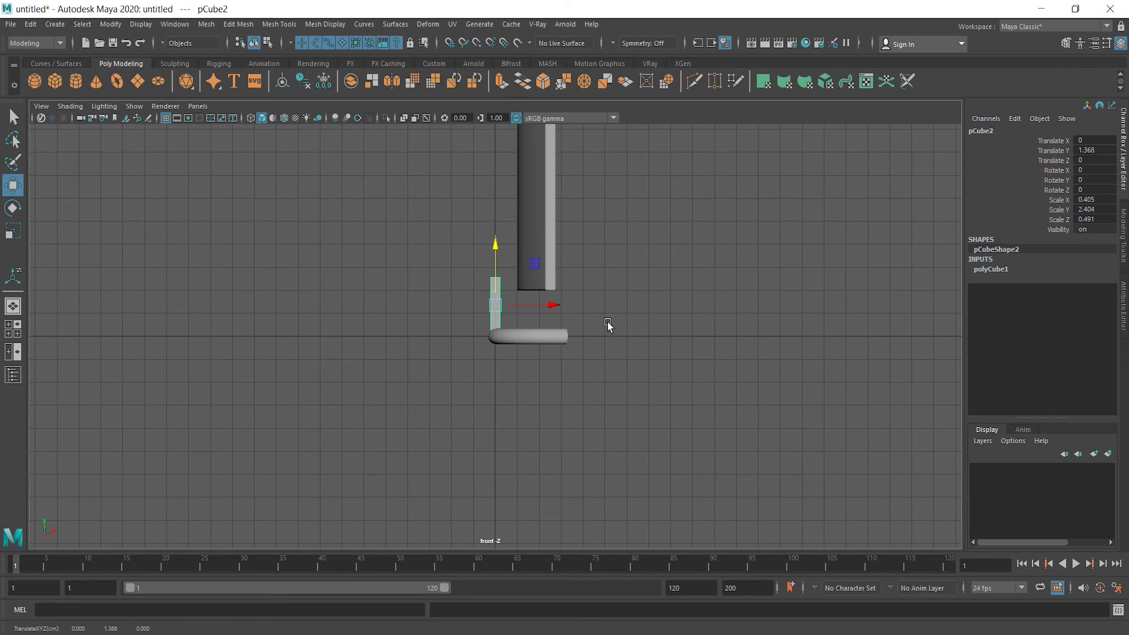
key(space)
key(space)
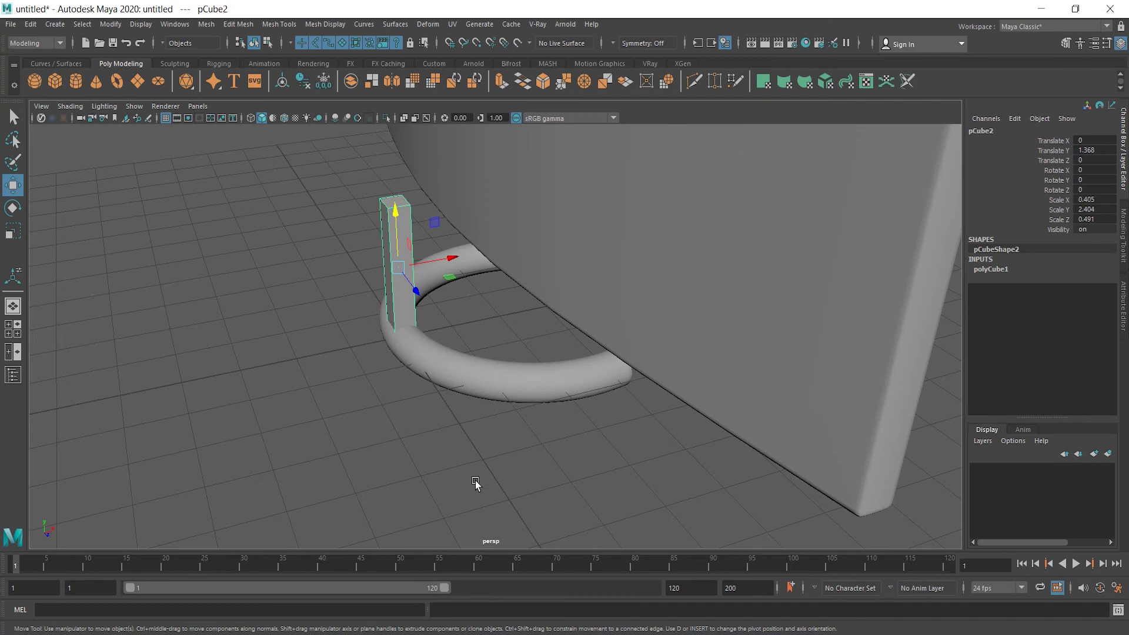
alt+drag(471, 484, 437, 469)
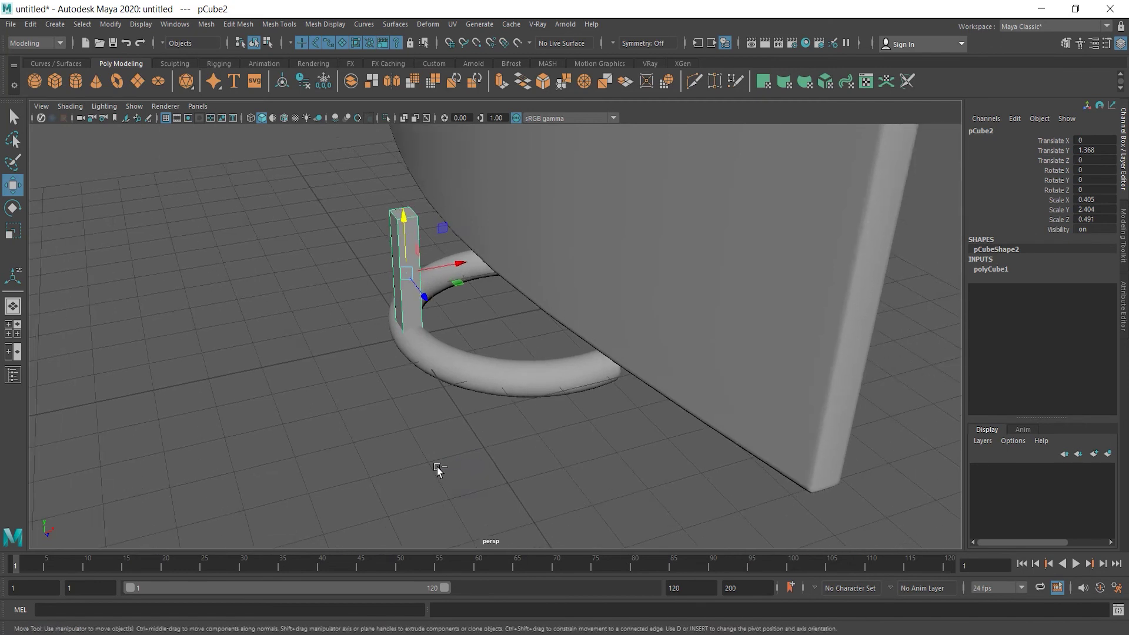
Duplicate the post, raise the copy to about Y 4.525 and shorten it to a Y scale of about 0.51
key(ctrl+d)
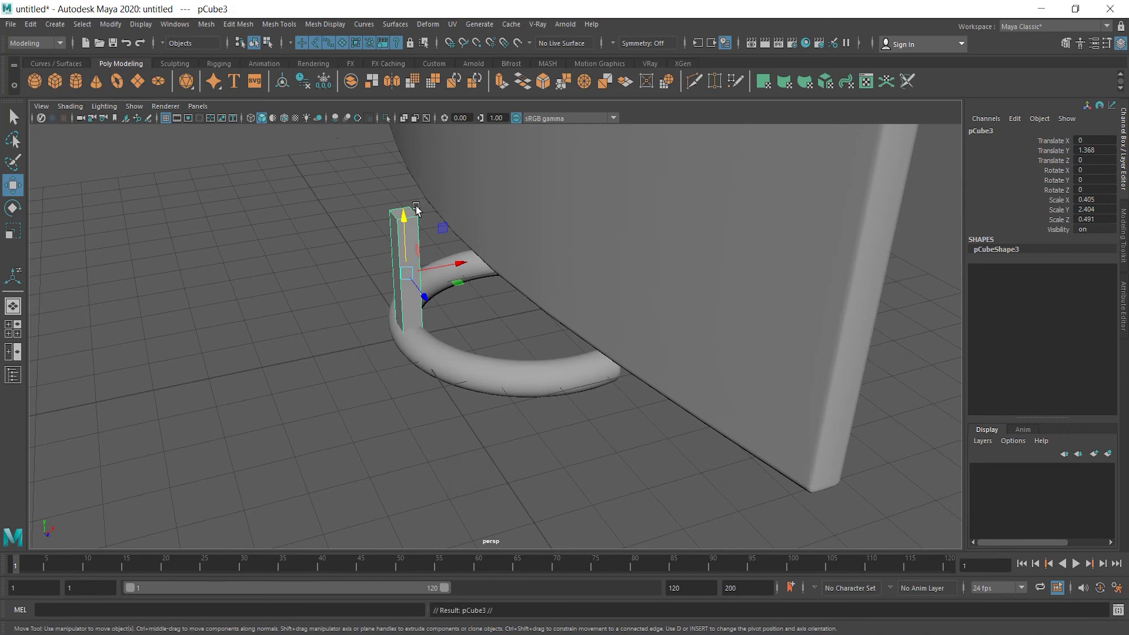
drag(405, 213, 398, 120)
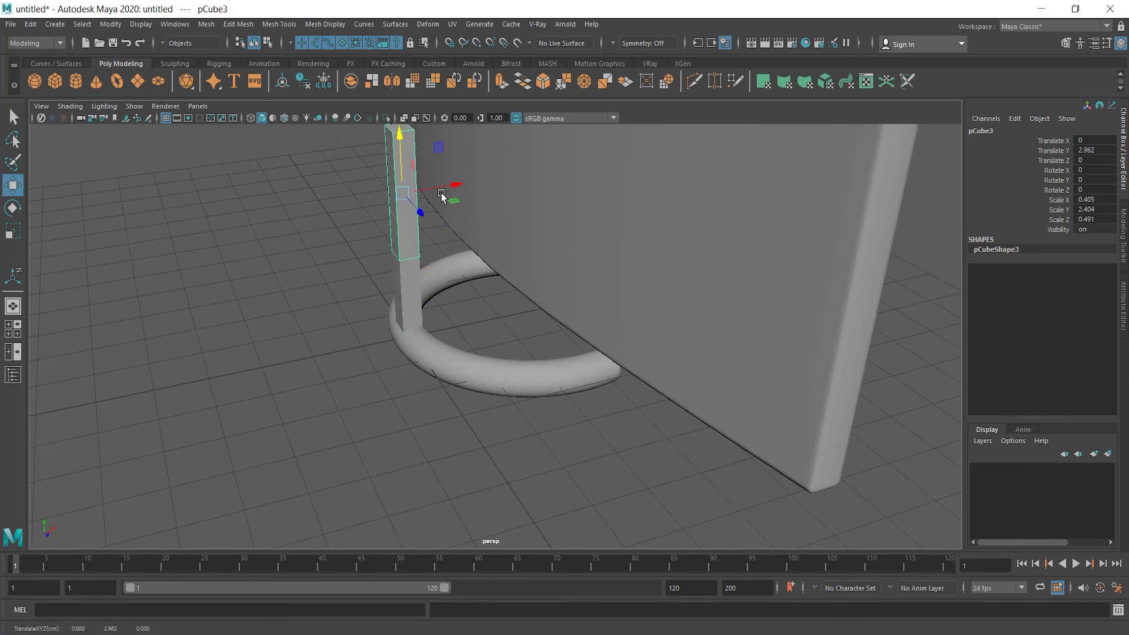
alt+drag(487, 251, 416, 348)
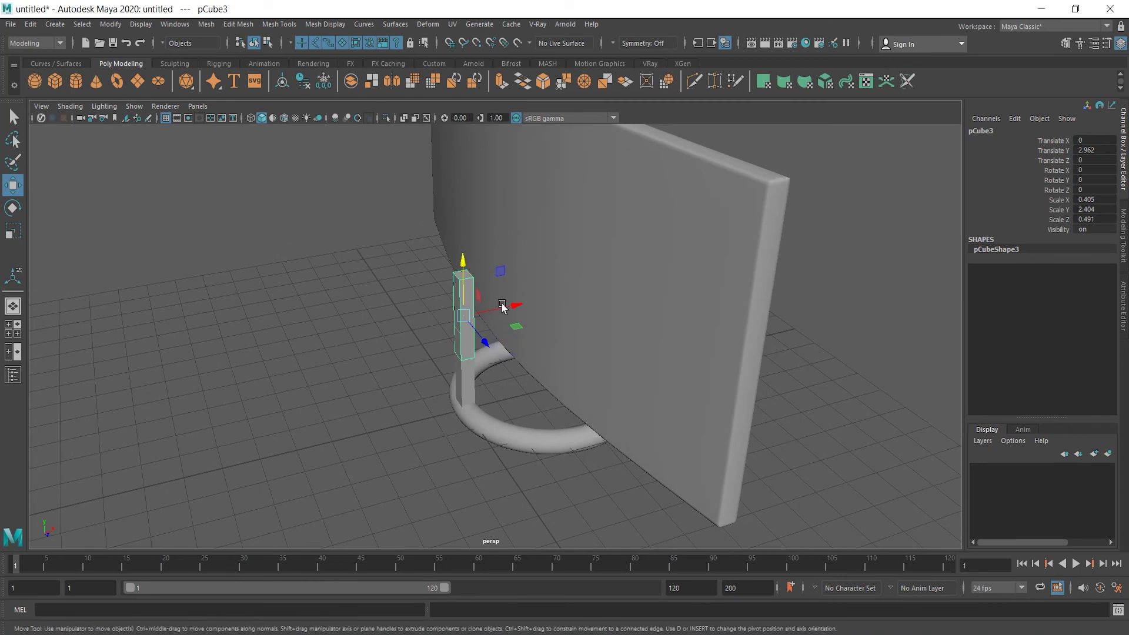
alt+right_drag(518, 284, 640, 300)
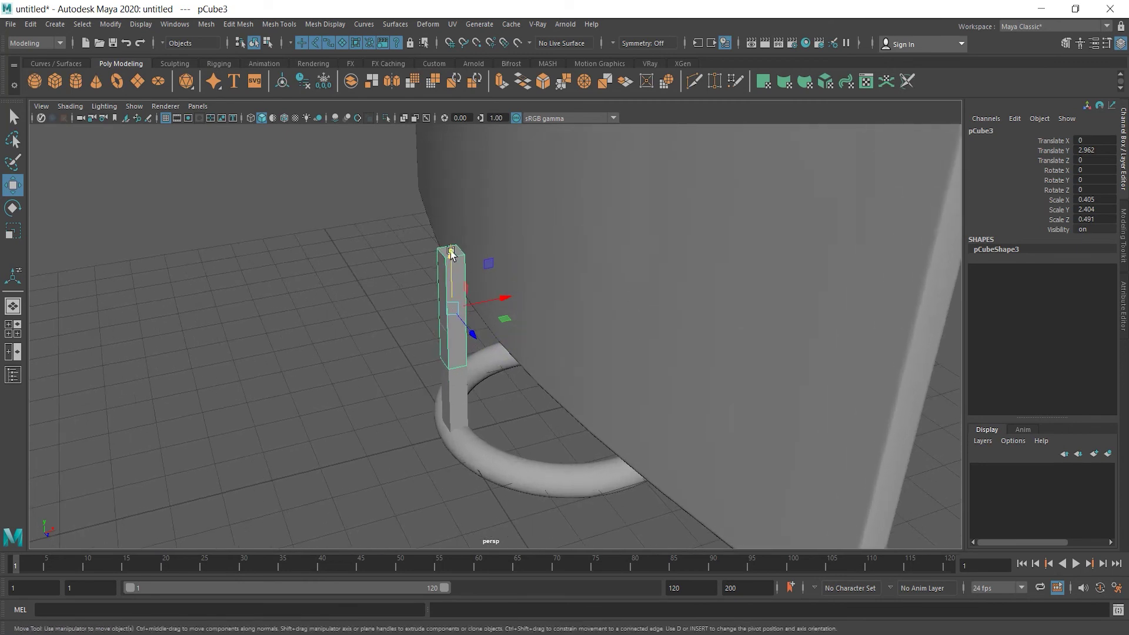
drag(444, 258, 476, 232)
key(r)
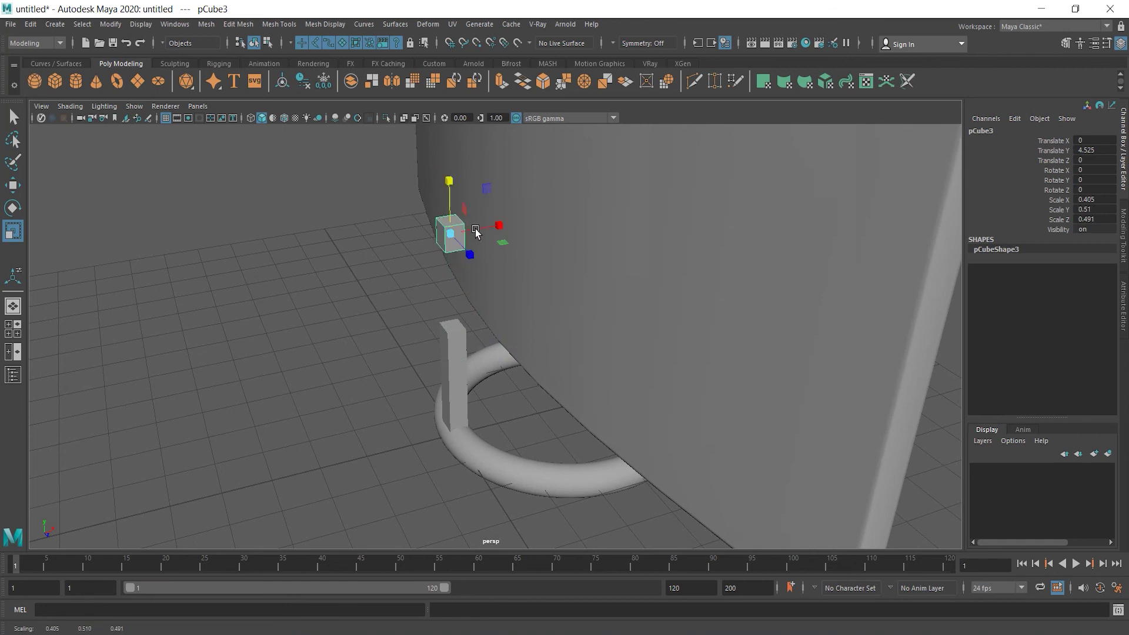
Set the small upper cube's Z rotation to -90 degrees and deselect it
key(e)
drag(400, 244, 401, 220)
key(ctrl+z)
drag(404, 210, 891, 196)
click(1093, 190)
text(-90)
key(Return)
click(408, 429)
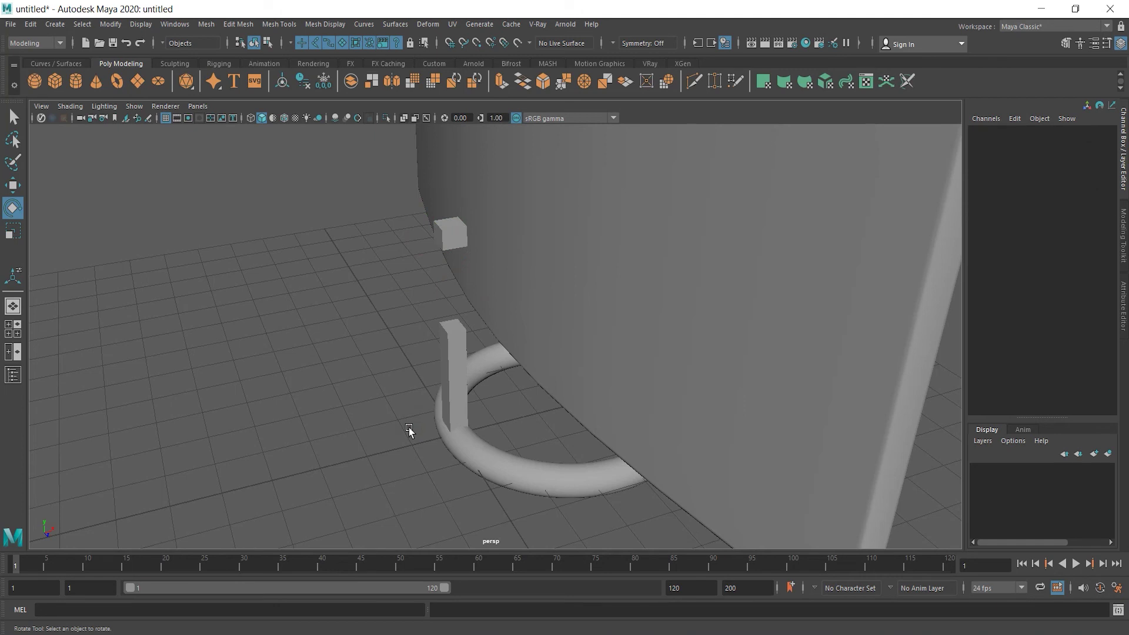
Move the small upper cube along X to about 0.912 so it meets the curved panel
click(454, 230)
key(space)
key(space)
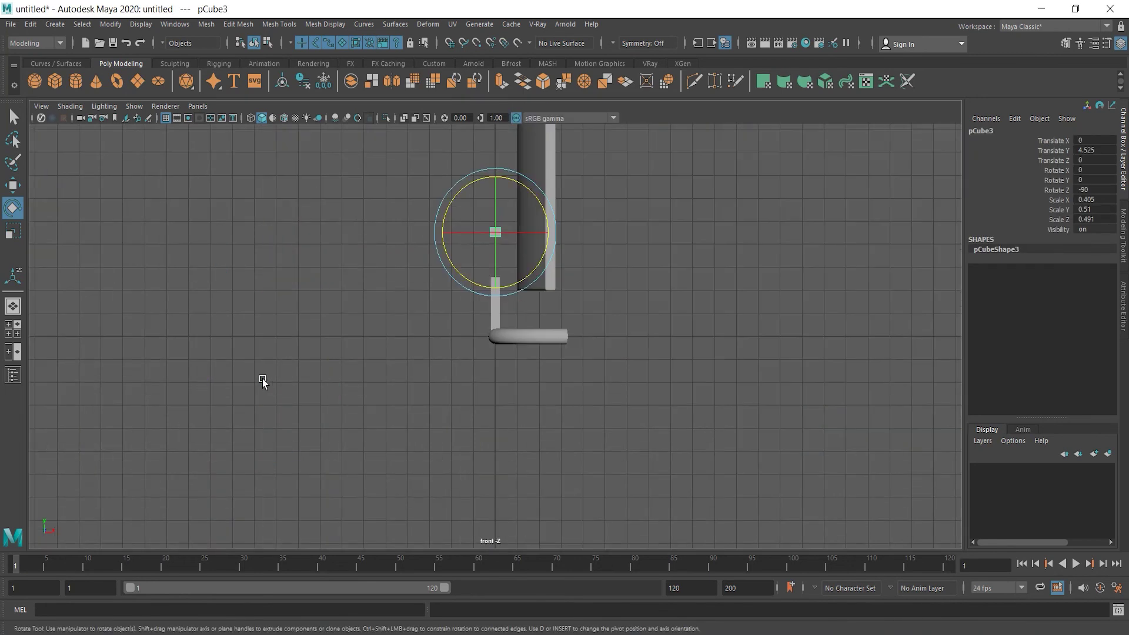
key(w)
drag(550, 229, 573, 232)
key(space)
key(space)
alt+drag(584, 341, 728, 325)
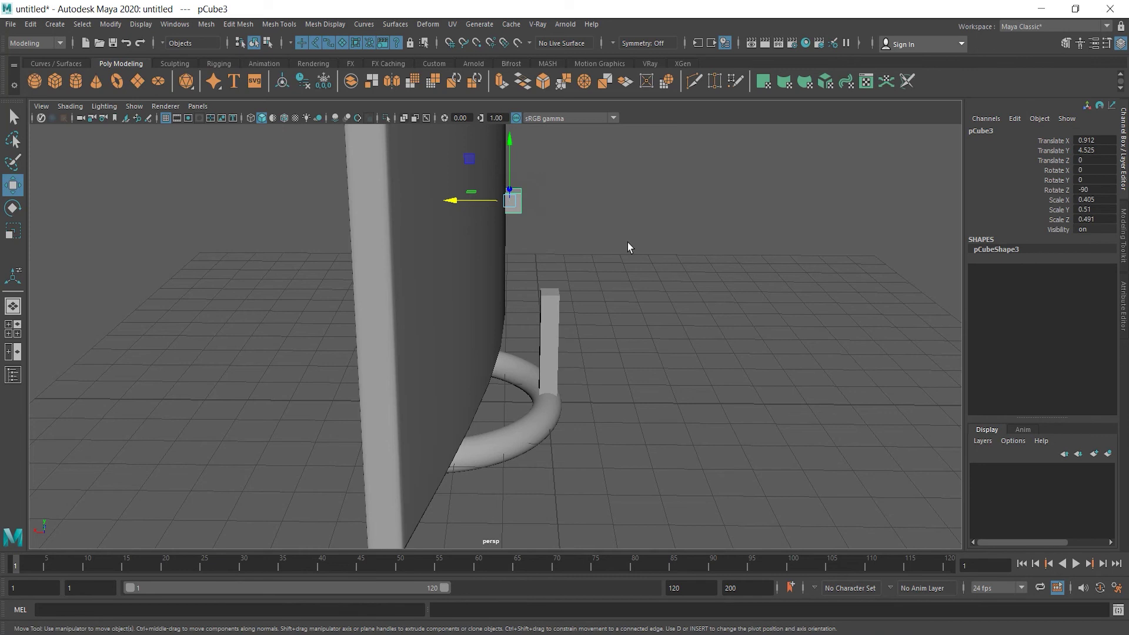
Combine the small upper cube and the post into one mesh
click(553, 323)
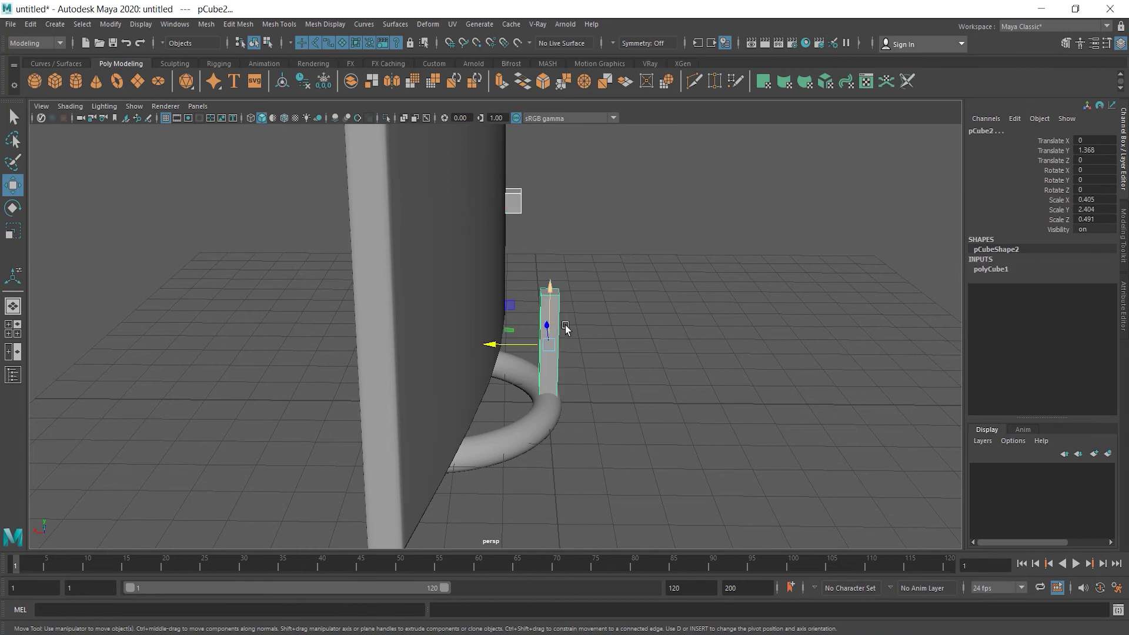
click(1065, 45)
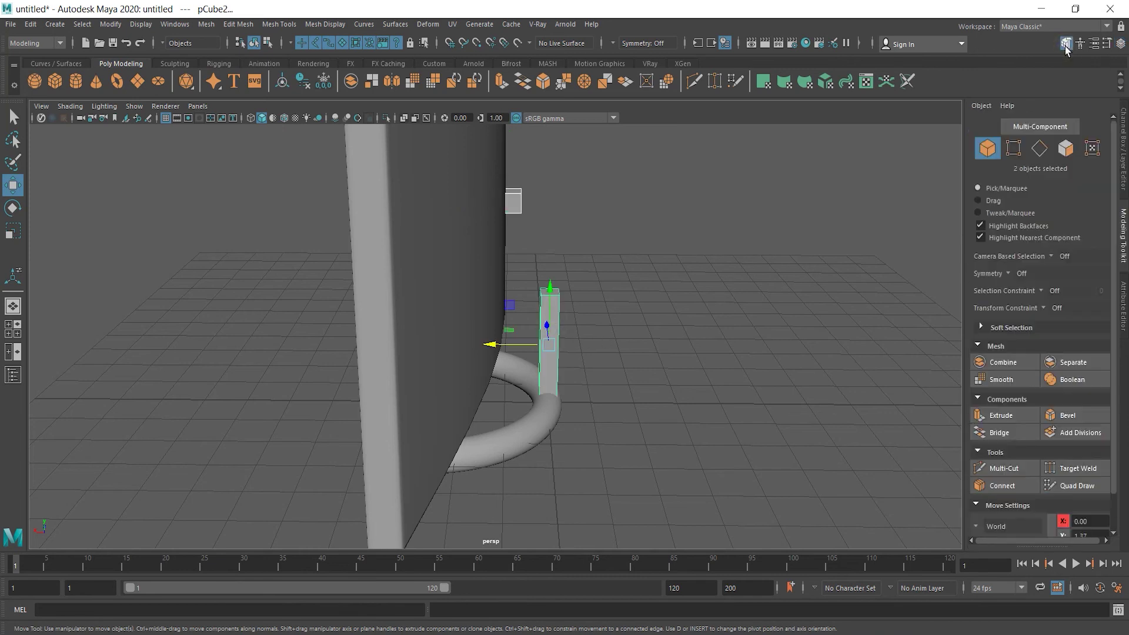
click(1003, 362)
Try bridging the upper cube's outer side face to the post's top face with a 10-division curved bridge
scroll(807, 365, up, 2)
alt+drag(807, 362, 704, 327)
right_drag(529, 169, 541, 196)
click(540, 179)
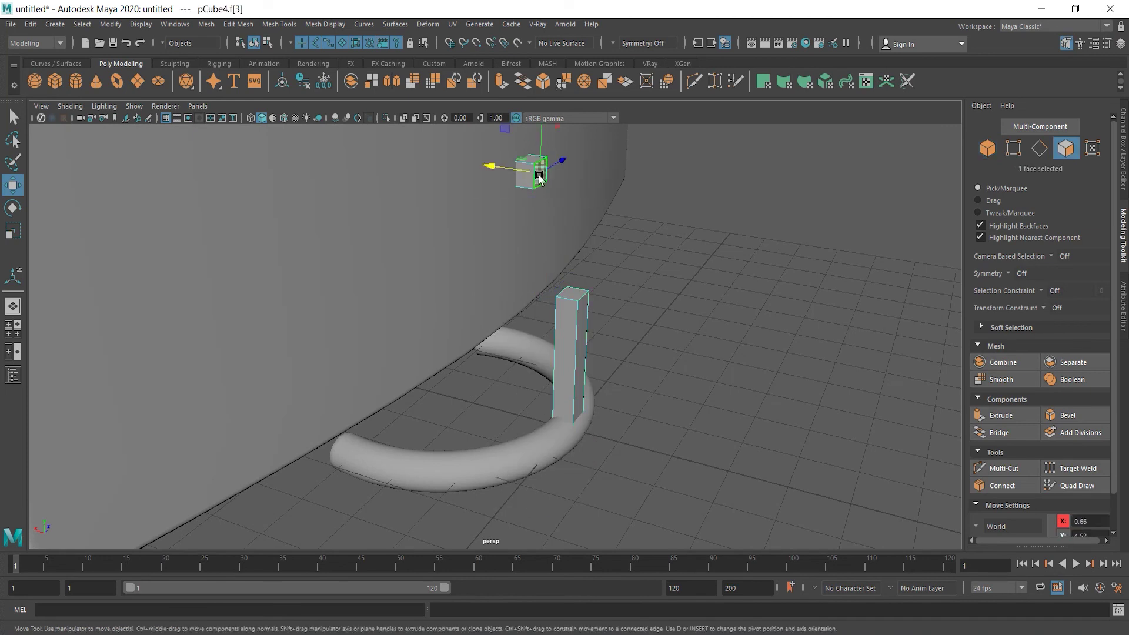
shift+click(575, 294)
click(998, 433)
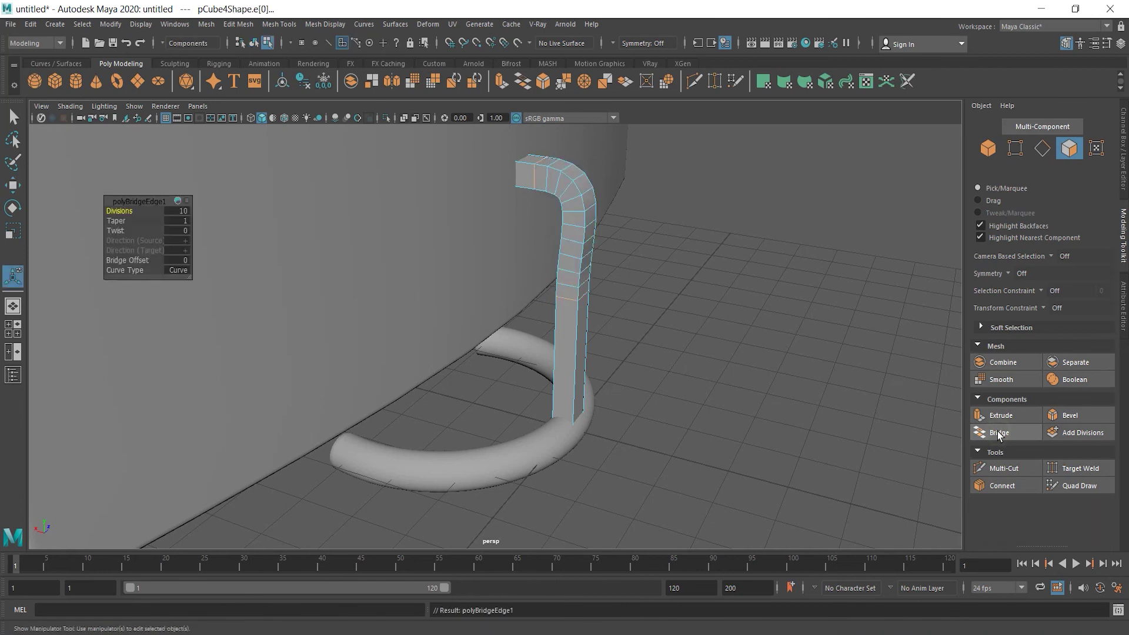
alt+drag(788, 440, 765, 445)
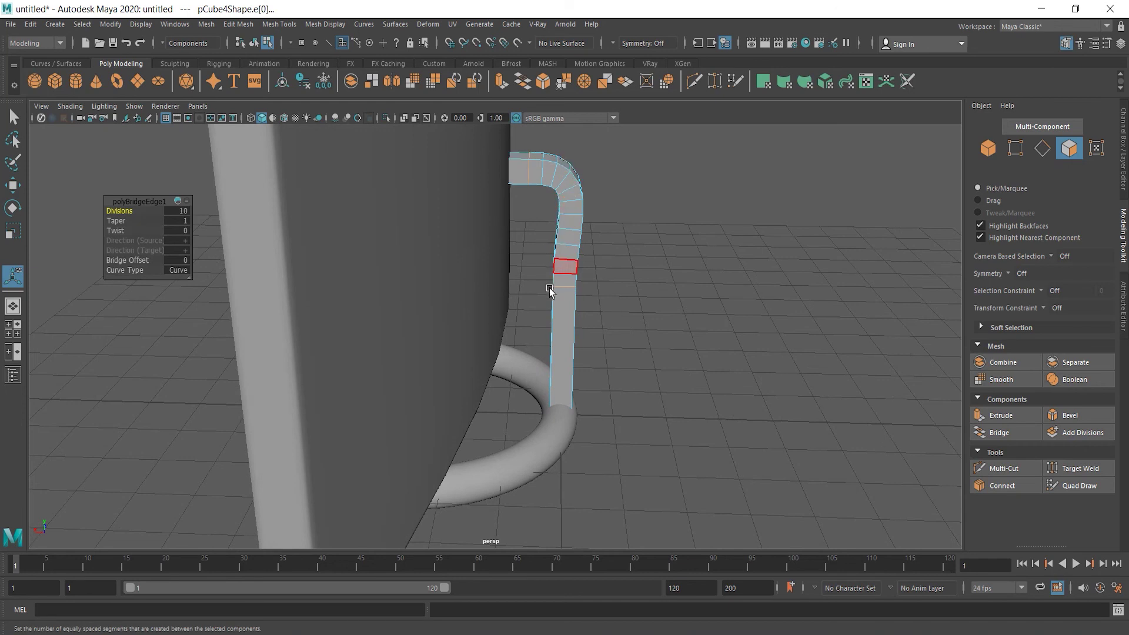
Undo the bridge and separate the combined mesh back into cube and post
key(ctrl+z)
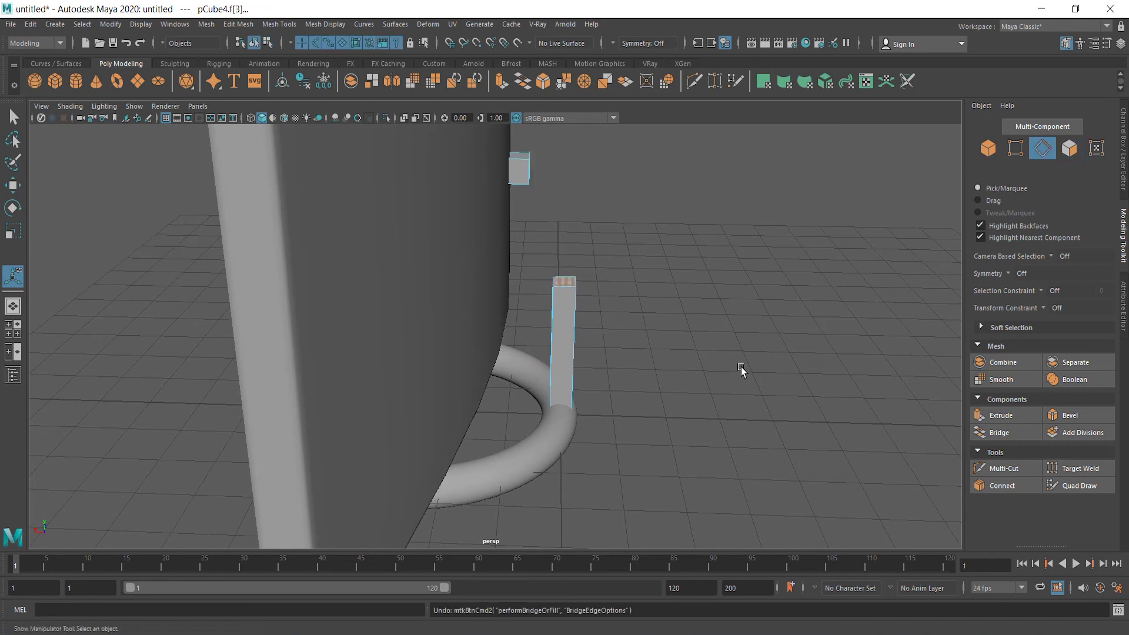
key(F8)
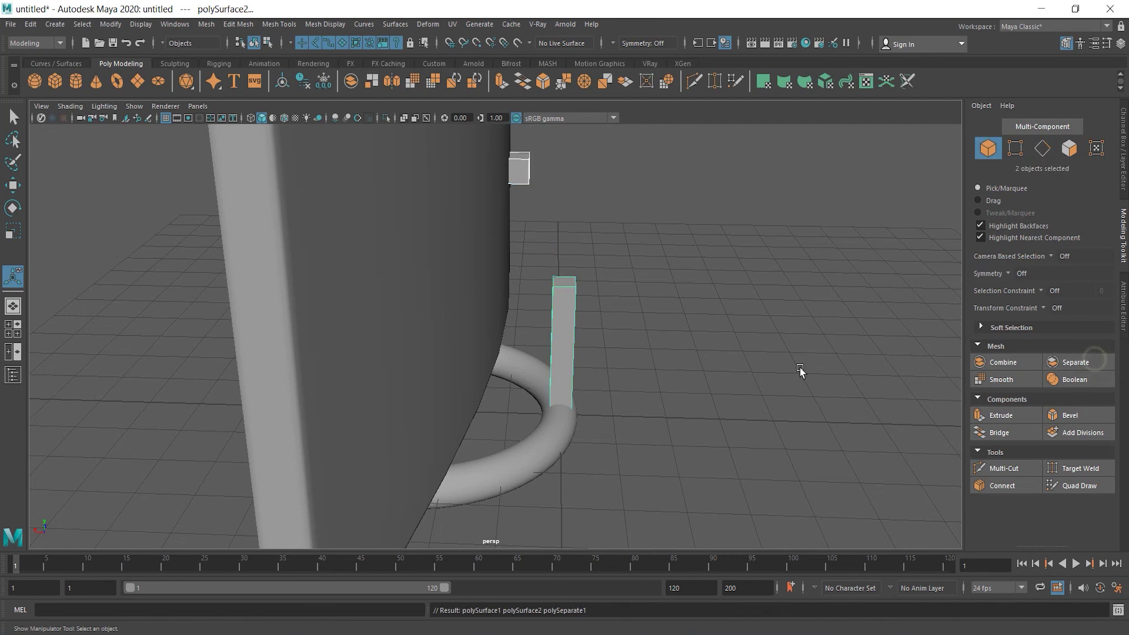
click(670, 396)
Center the small upper cube's pivot and nudge the cube slightly along X away from the panel
alt+drag(686, 402, 720, 380)
click(522, 172)
key(q)
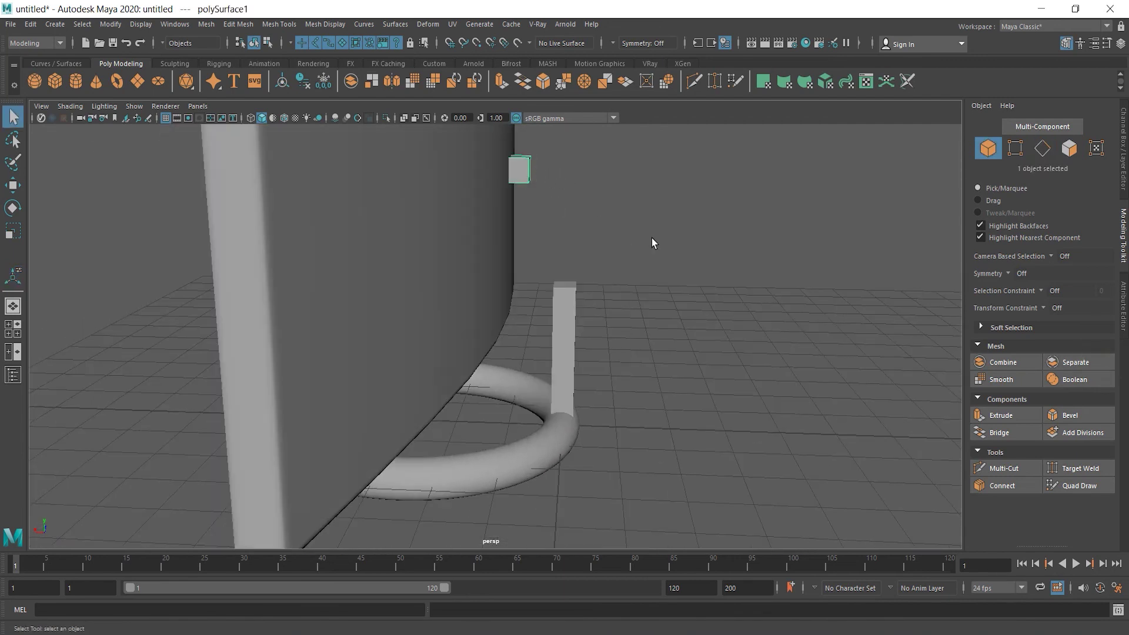
alt+right_drag(683, 284, 456, 349)
key(w)
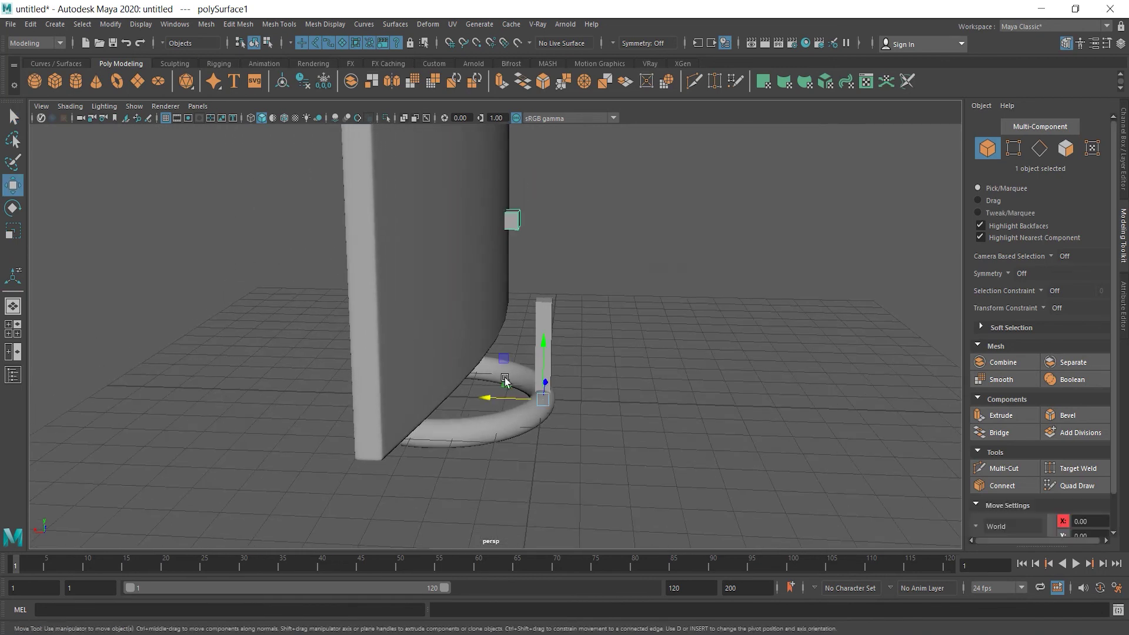
scroll(623, 330, up, 2)
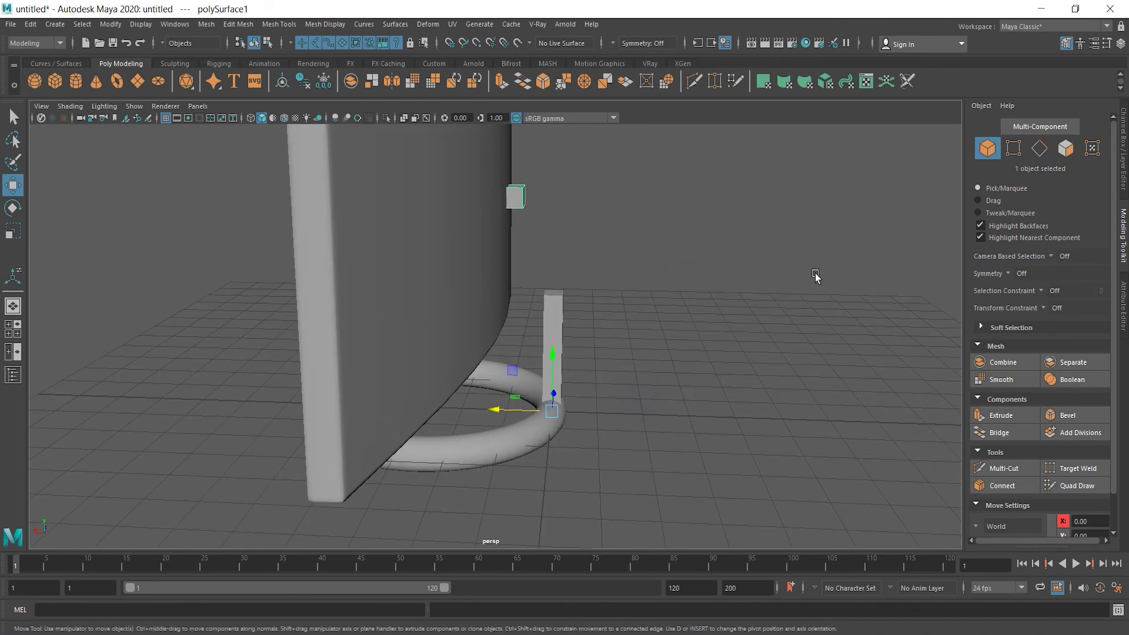
click(111, 24)
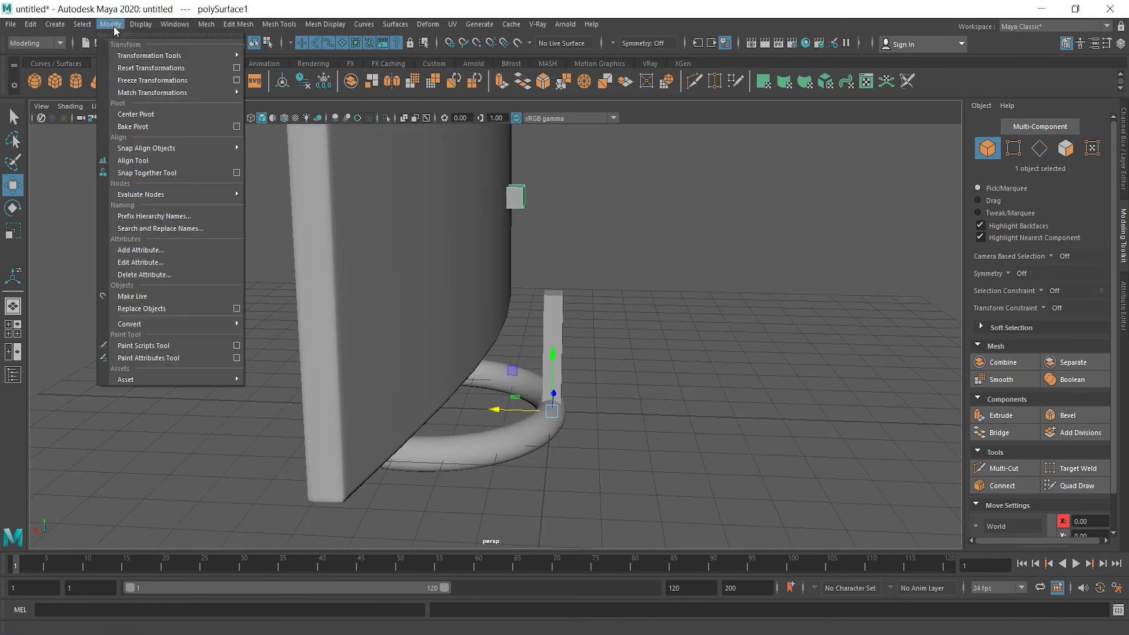
click(135, 115)
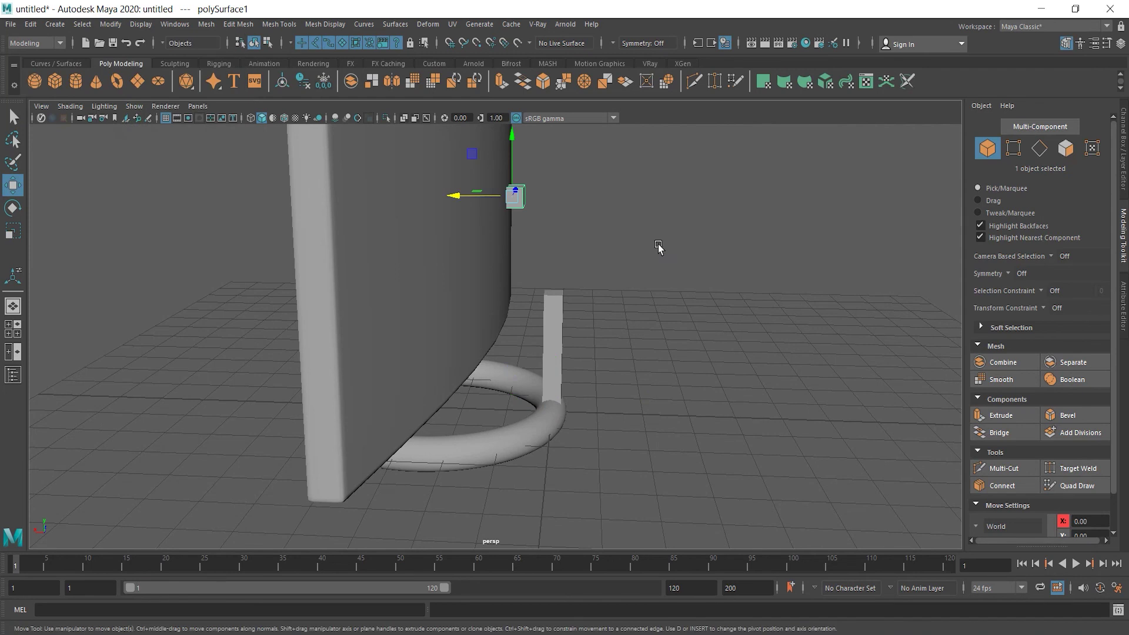
scroll(651, 226, up, 2)
drag(461, 156, 466, 156)
Combine the repositioned upper cube and the post into a single mesh
alt+drag(465, 155, 583, 309)
shift+click(577, 306)
click(1001, 379)
key(ctrl+z)
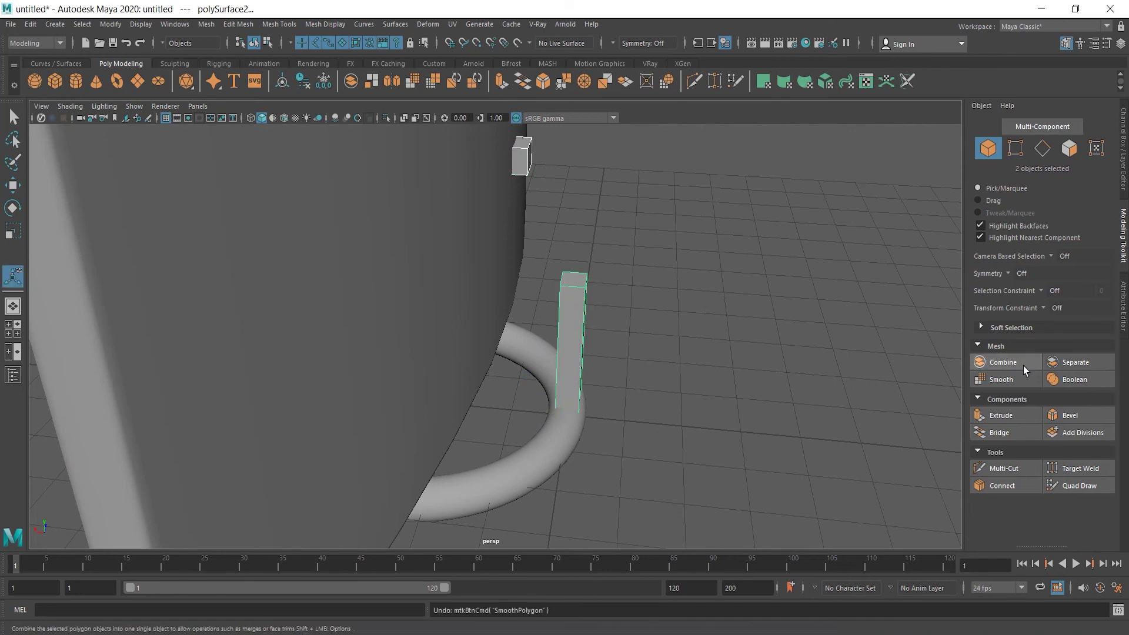
click(1018, 365)
Try a 10-division curved bridge between the upper cube's outer side face and the post's top face, and undo it
right_drag(529, 162, 532, 163)
click(576, 277)
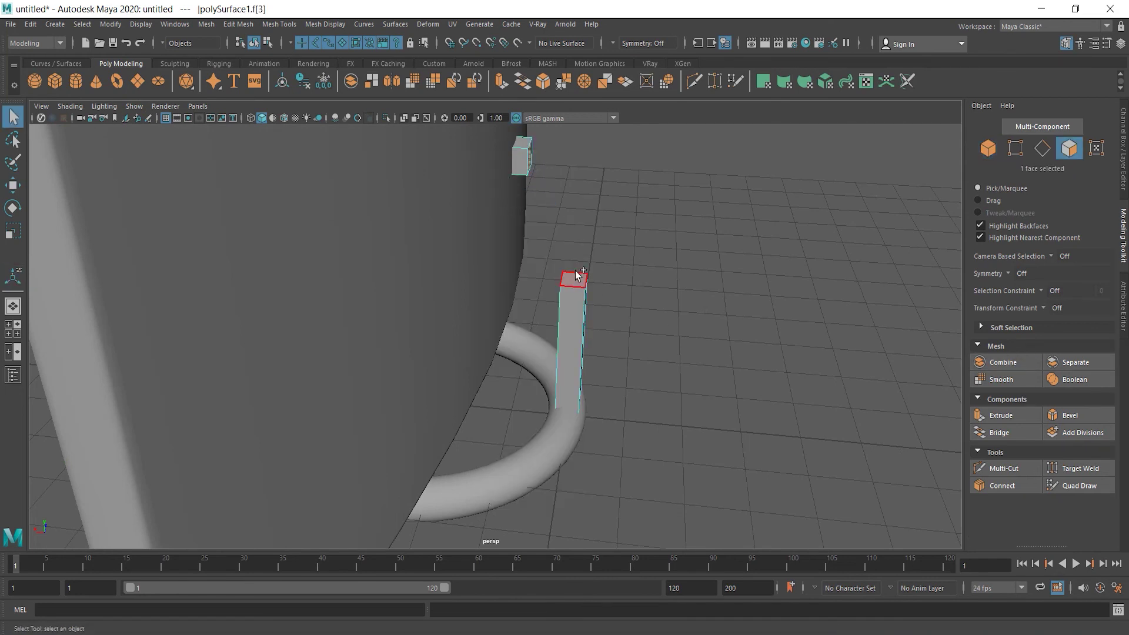
click(1000, 432)
alt+drag(781, 373, 592, 222)
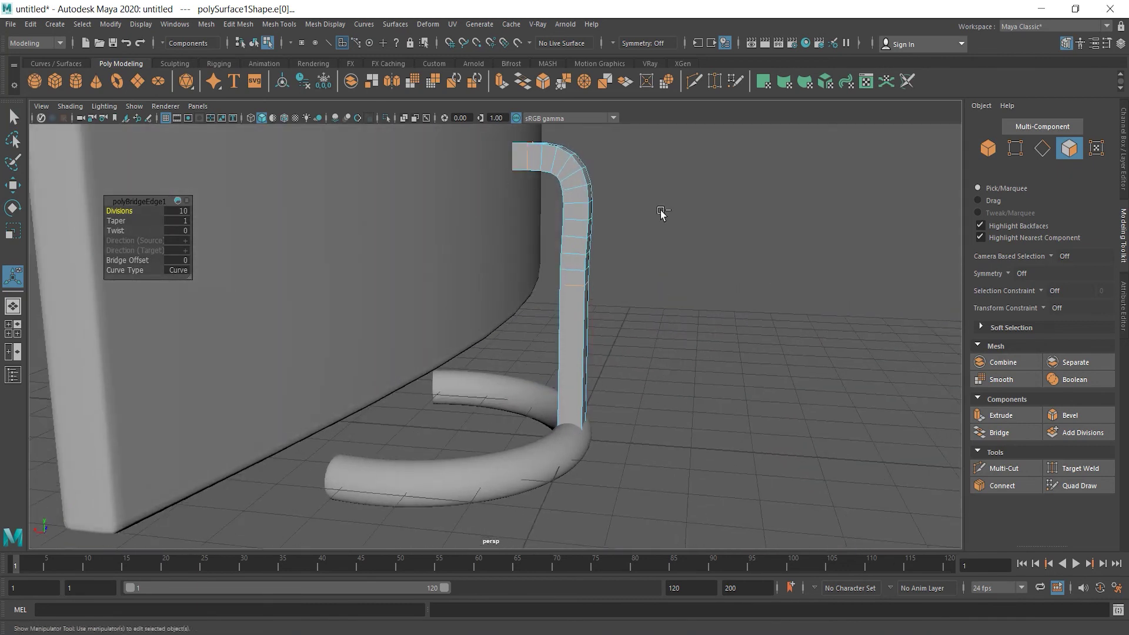
key(ctrl+z)
key(F11)
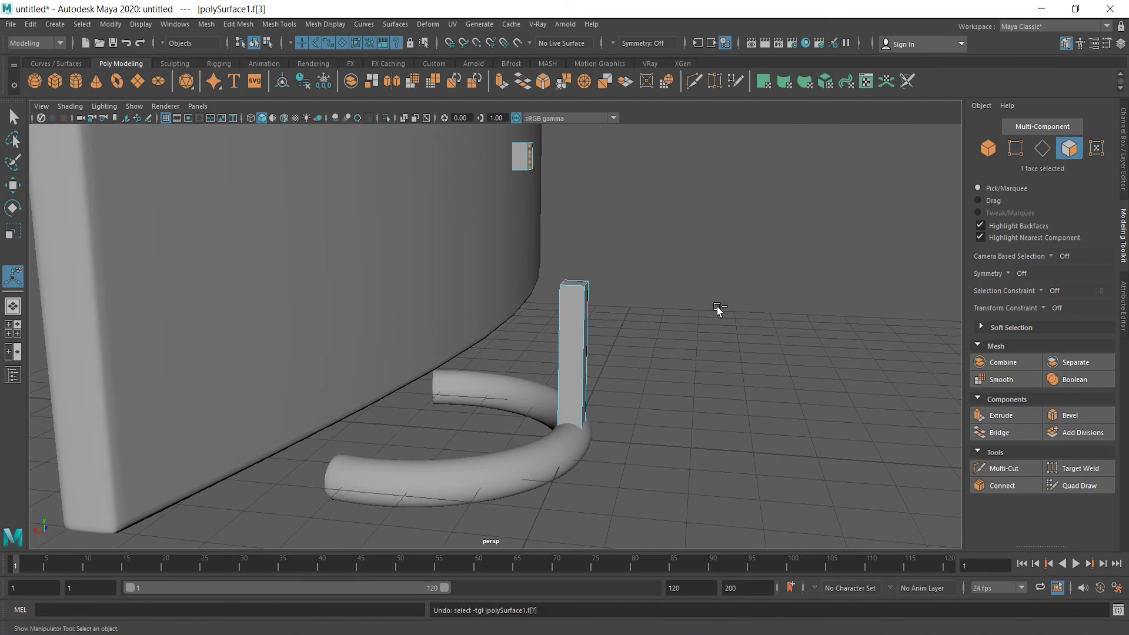
Separate the combined mesh back into cube and post and move the small upper cube slightly down along Y
alt+drag(718, 309, 703, 374)
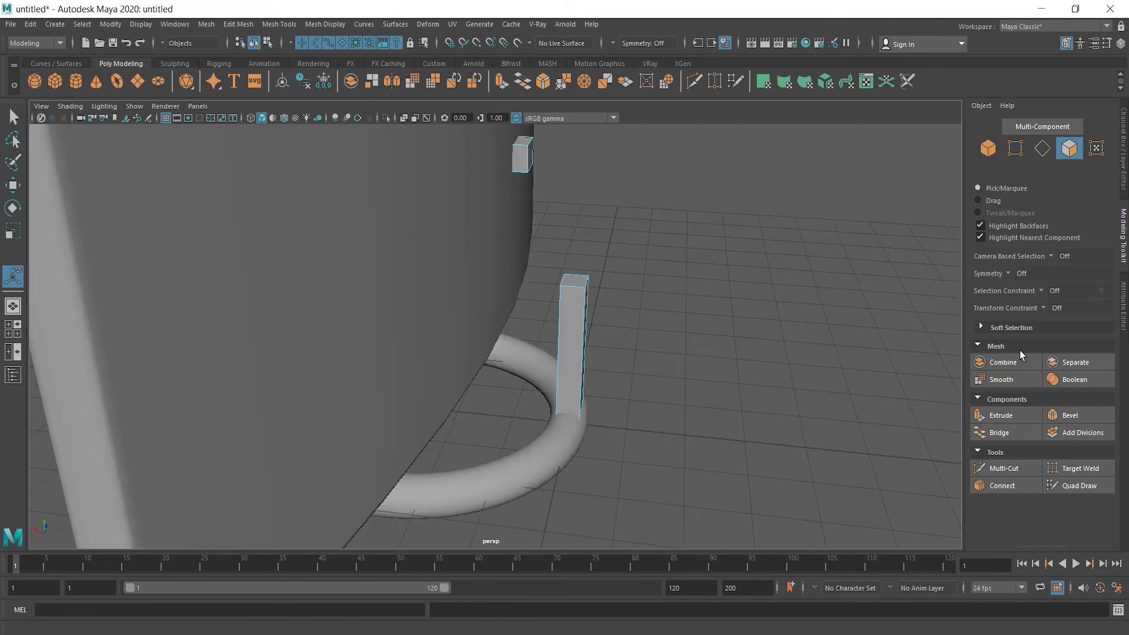
click(1076, 362)
click(580, 178)
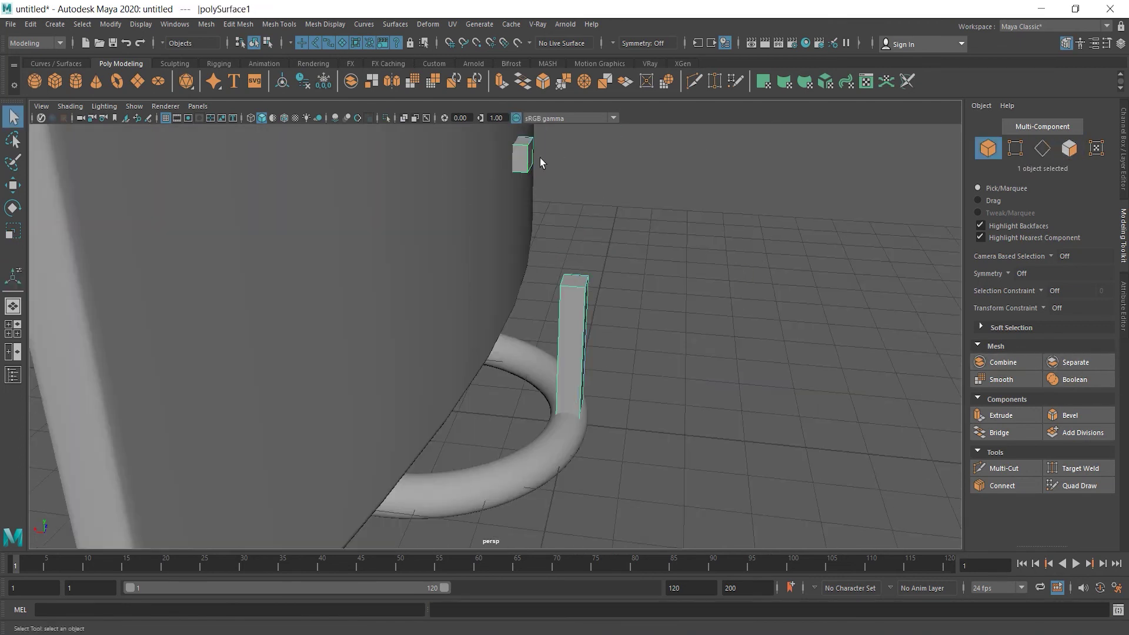
click(581, 316)
key(w)
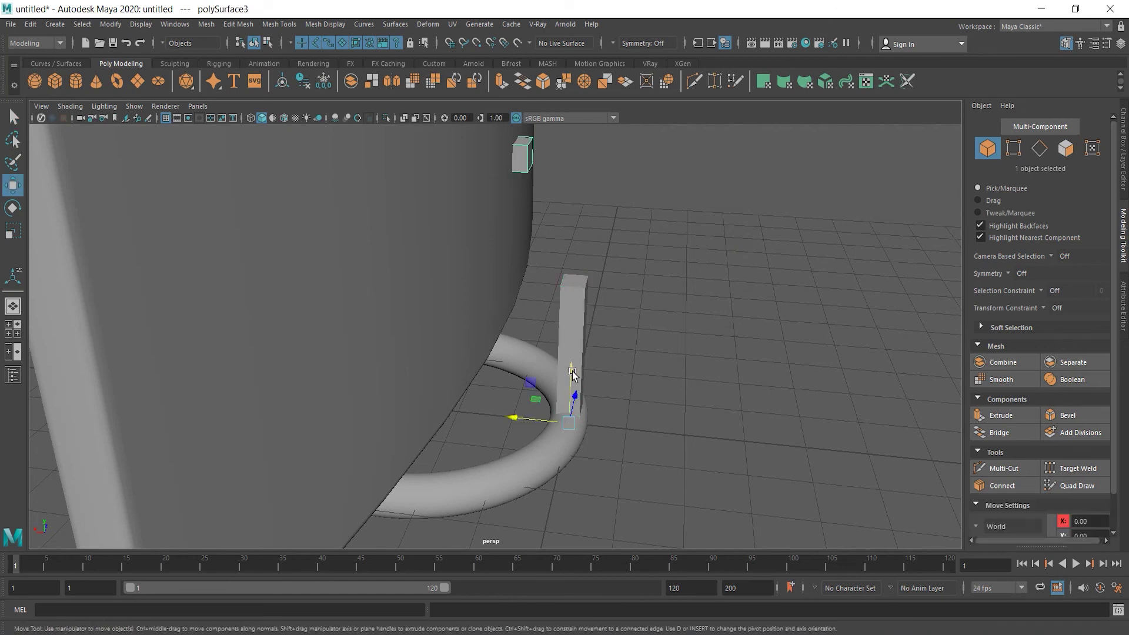
drag(572, 372, 576, 400)
Combine the lowered upper cube and the post into a single mesh
alt+drag(575, 400, 577, 318)
shift+click(577, 317)
click(1003, 362)
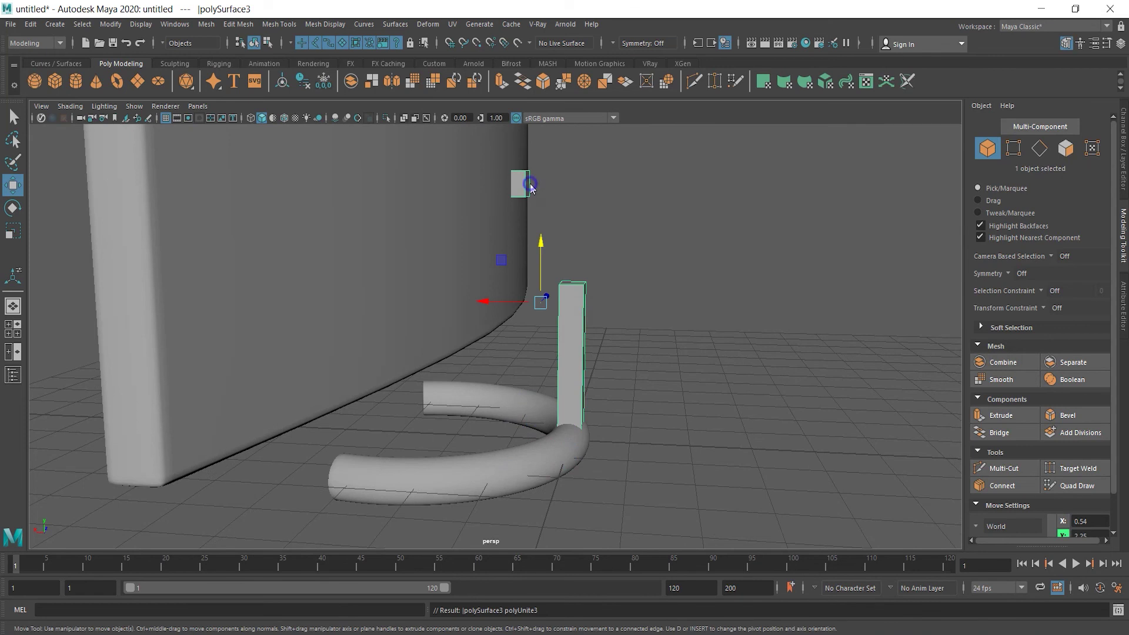
Bridge the cube's outer side face to the post's top face with a curved bridge of 10 divisions
right_drag(531, 187, 529, 236)
click(521, 184)
alt+drag(529, 189, 533, 194)
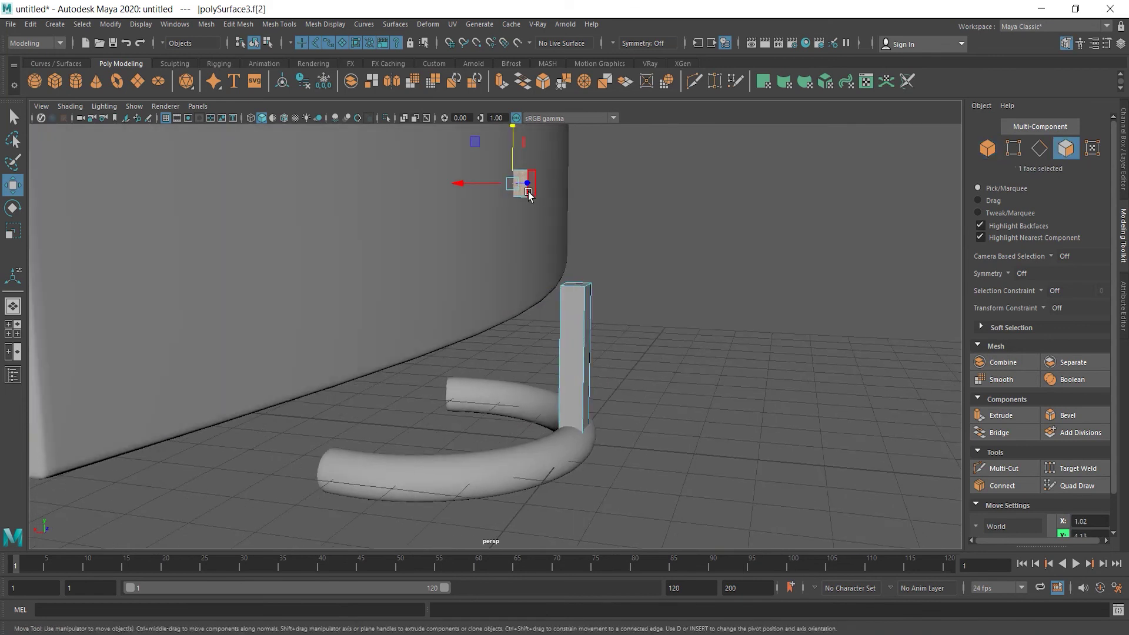
shift+click(576, 280)
alt+drag(703, 325, 694, 353)
click(995, 433)
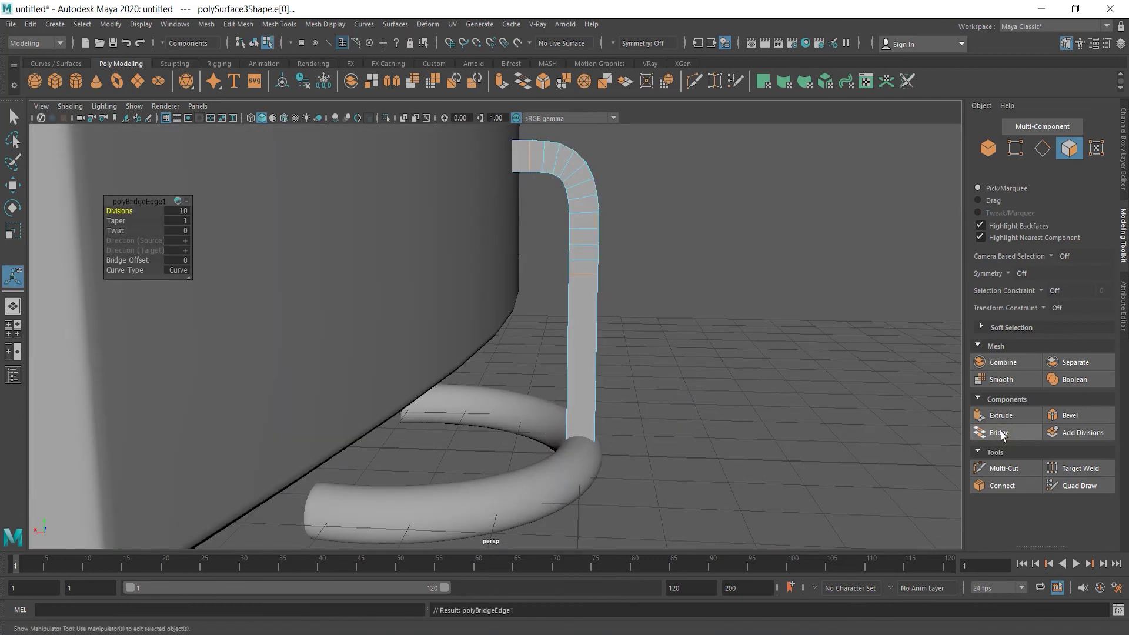
mouse_move(709, 393)
alt+mouse_down()
mouse_move(640, 413)
mouse_move(733, 396)
mouse_move(703, 386)
mouse_move(717, 391)
alt+mouse_up()
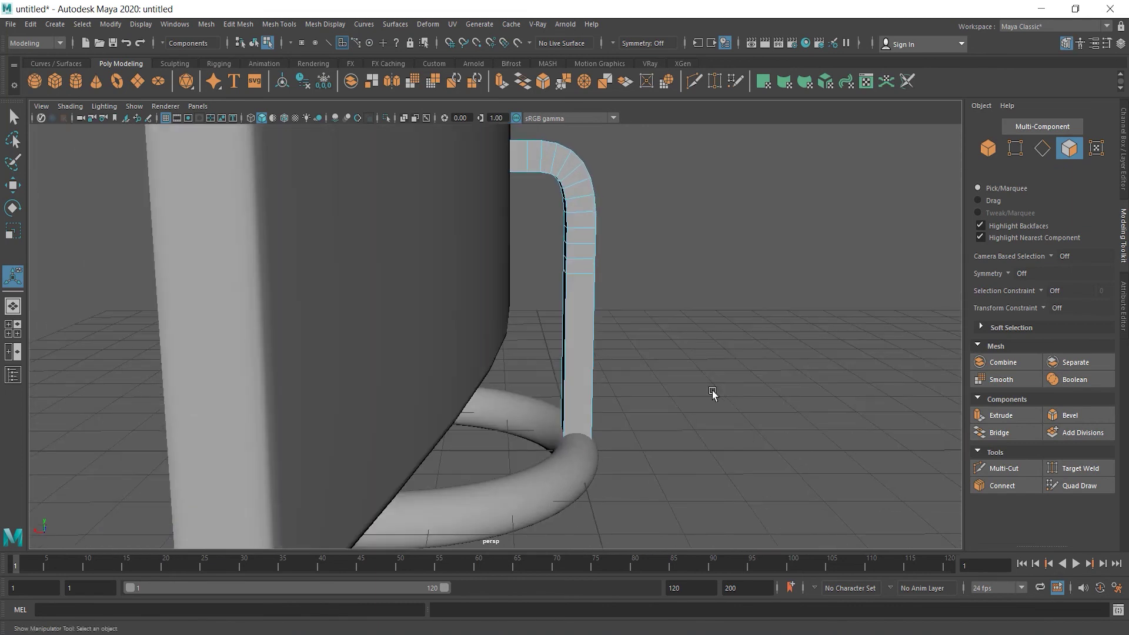
scroll(647, 387, down, 3)
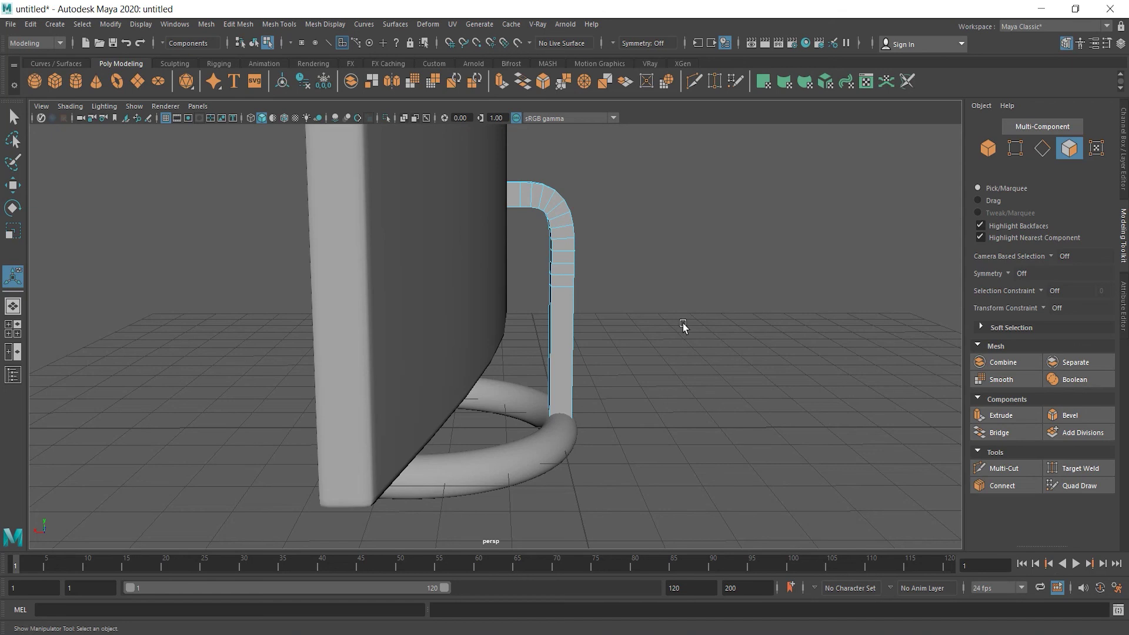
mouse_move(683, 323)
alt+mouse_down()
mouse_move(641, 346)
mouse_move(685, 312)
alt+mouse_up()
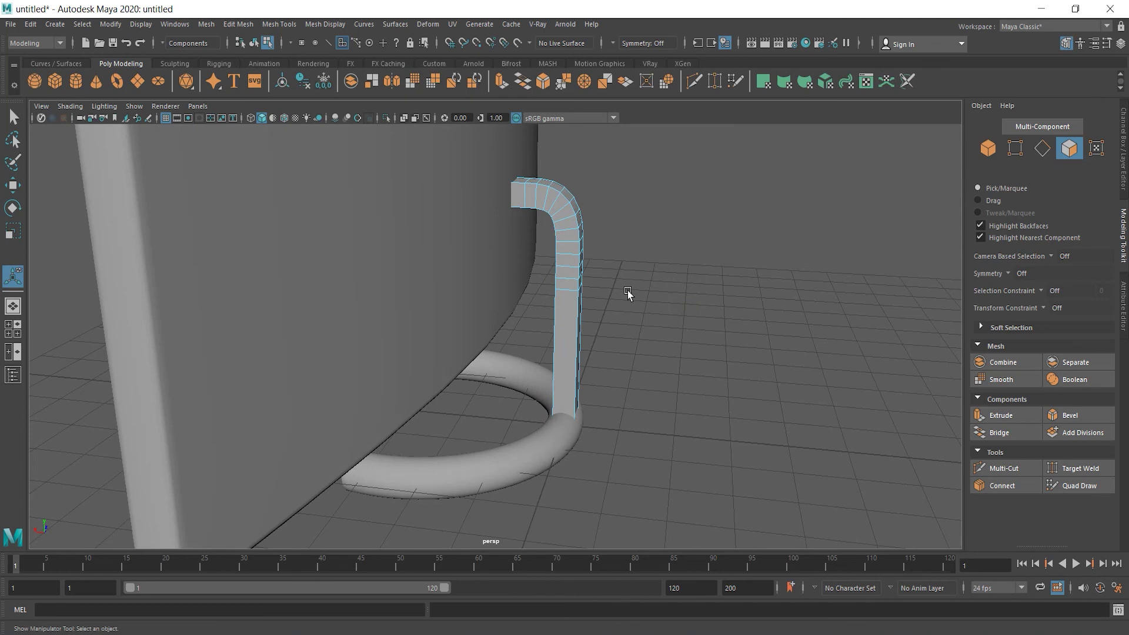
Switch the neck to object selection and check the bridge's Curve Type setting
right_drag(571, 238, 599, 219)
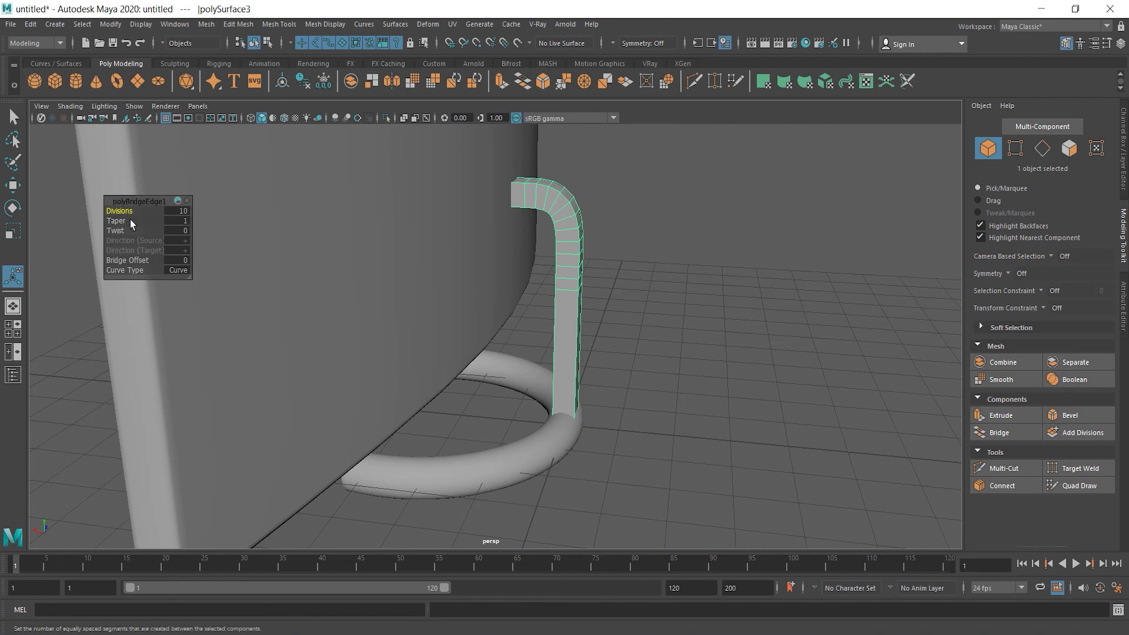
click(174, 270)
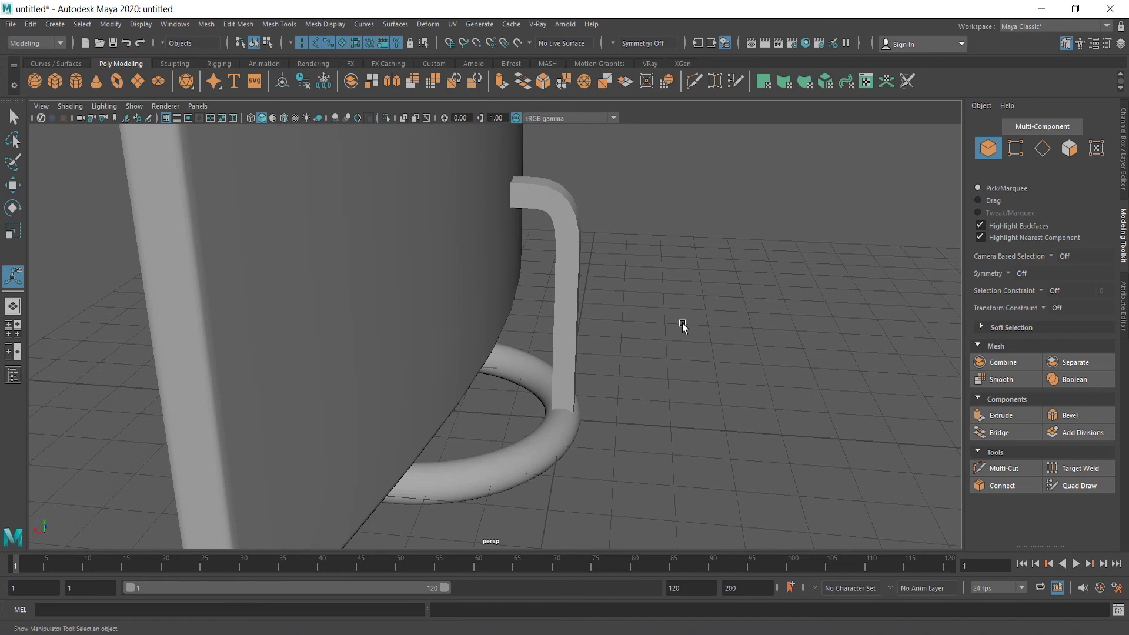
click(569, 281)
mouse_move(666, 375)
alt+mouse_down()
mouse_move(656, 373)
mouse_move(666, 378)
alt+mouse_up()
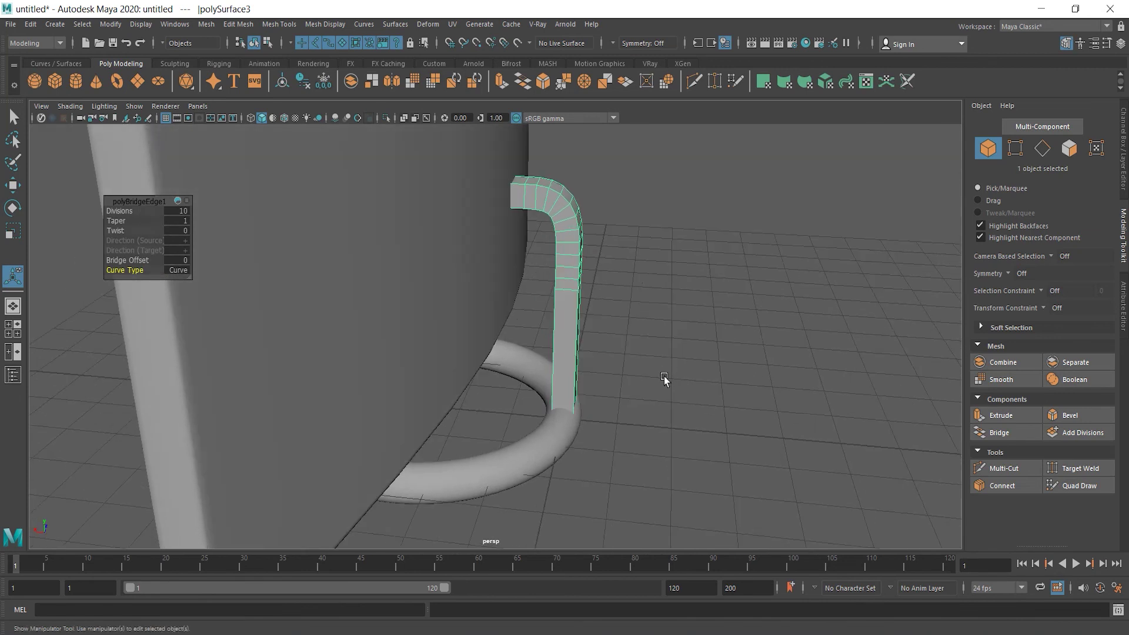
Try scaling the neck mesh uniformly to about 0.70 and to about 0.52, undoing both attempts
key(r)
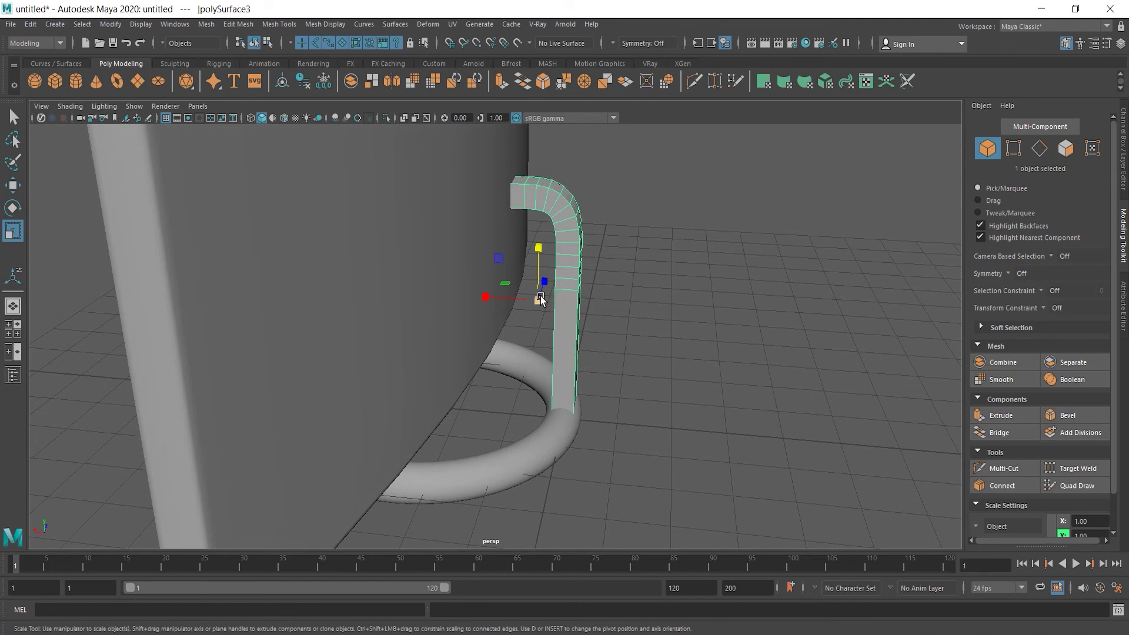
drag(538, 299, 503, 288)
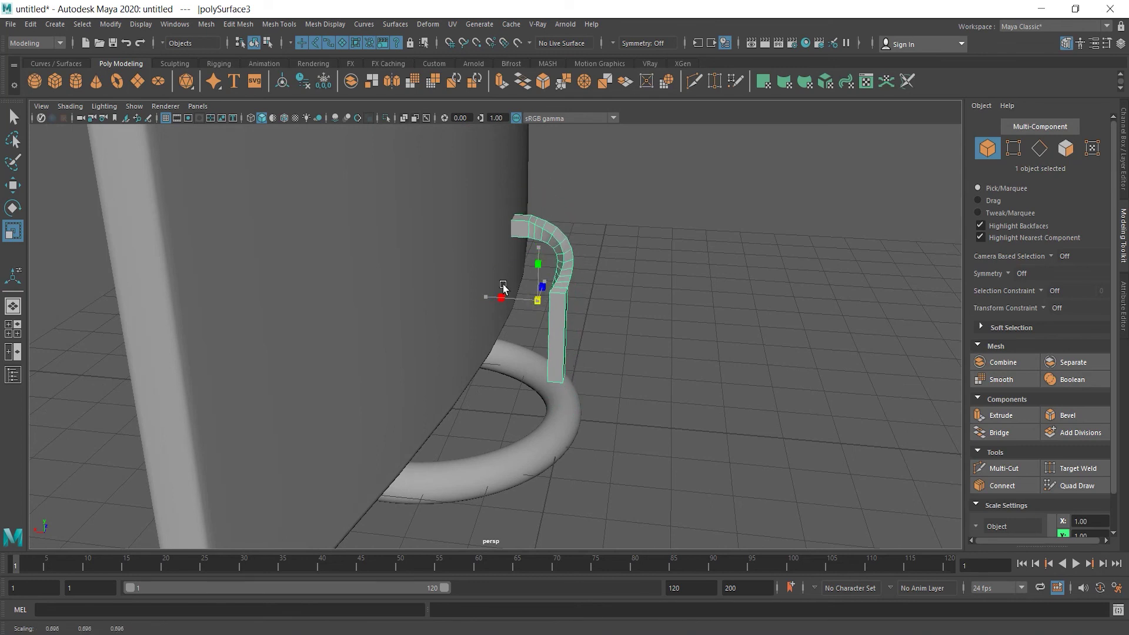
drag(503, 288, 504, 288)
key(ctrl+z)
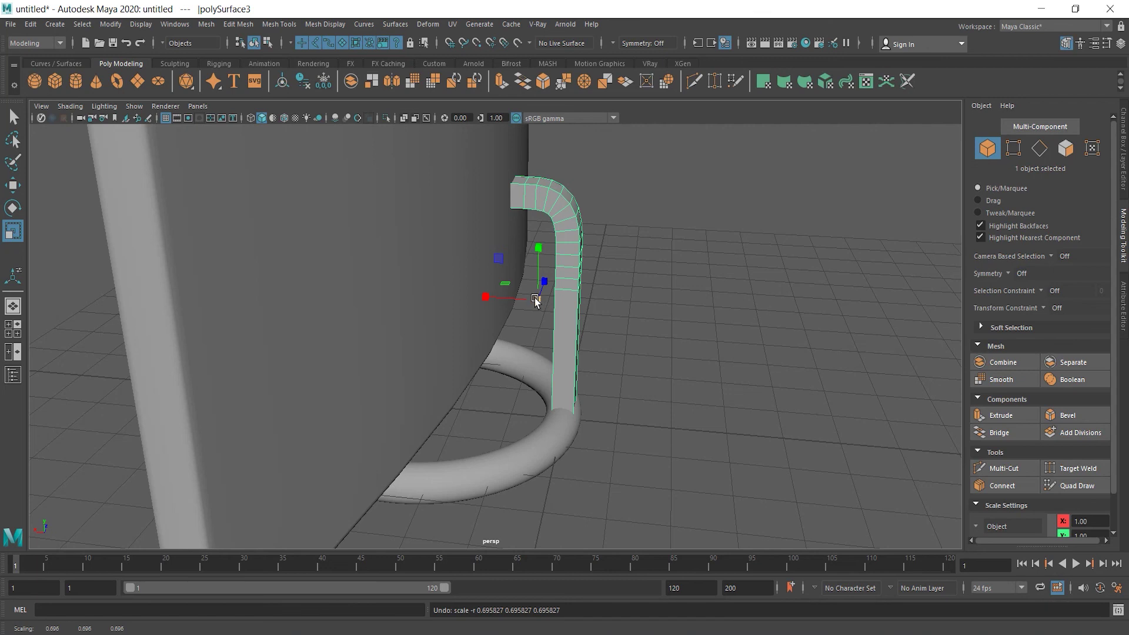
drag(536, 301, 478, 282)
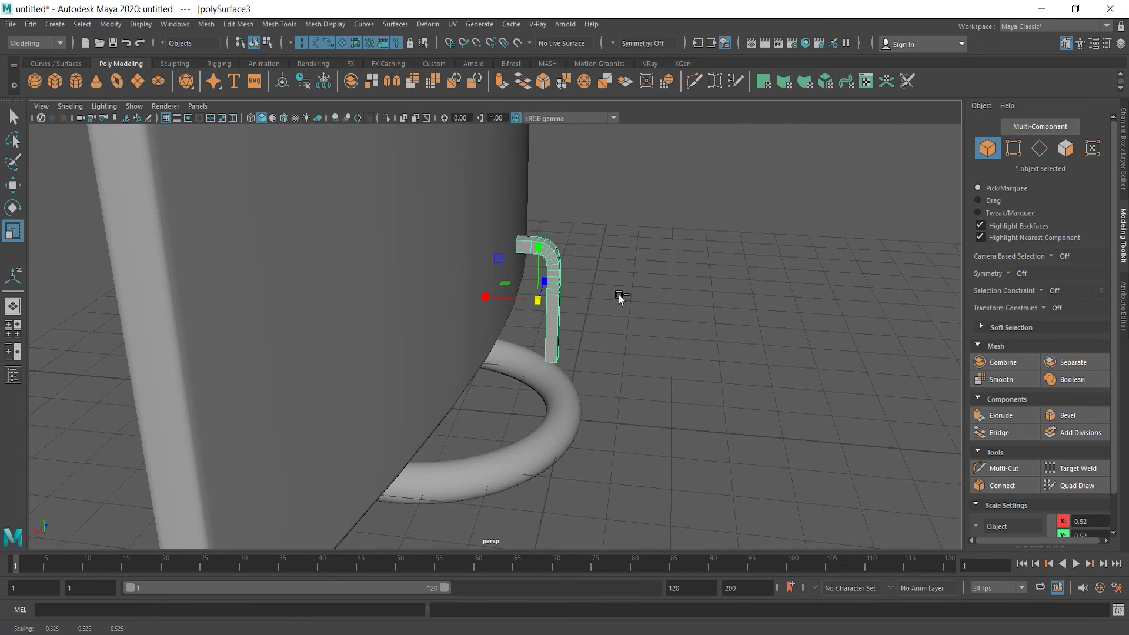
key(ctrl+z)
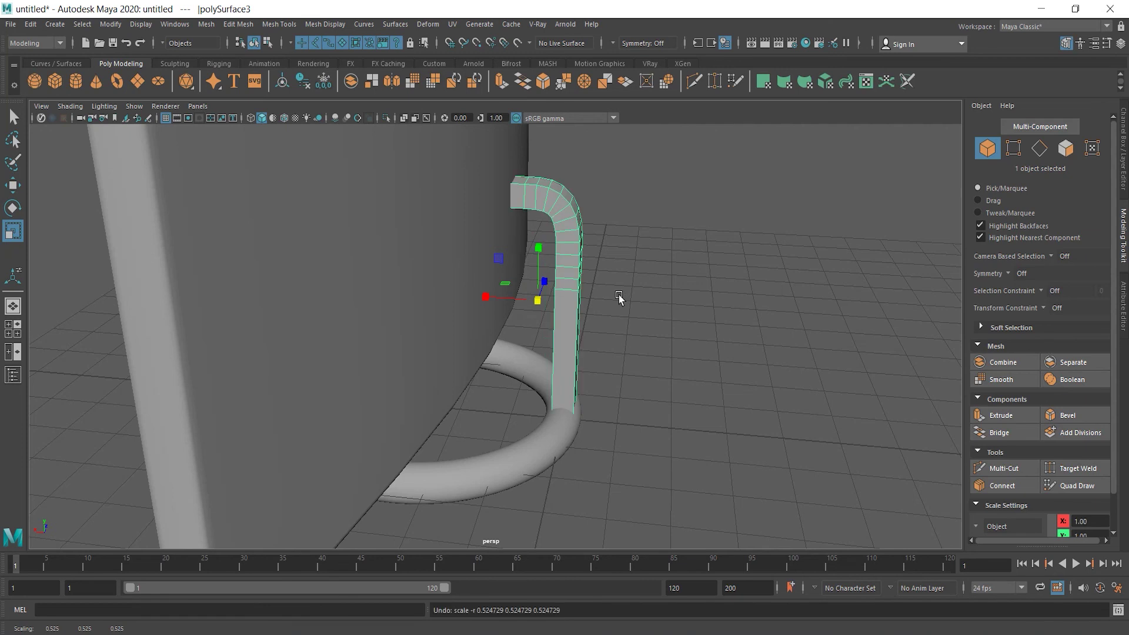
Try scaling all four objects together uniformly by about 0.86, and undo the scale
scroll(619, 297, down, 4)
alt+drag(618, 308, 656, 479)
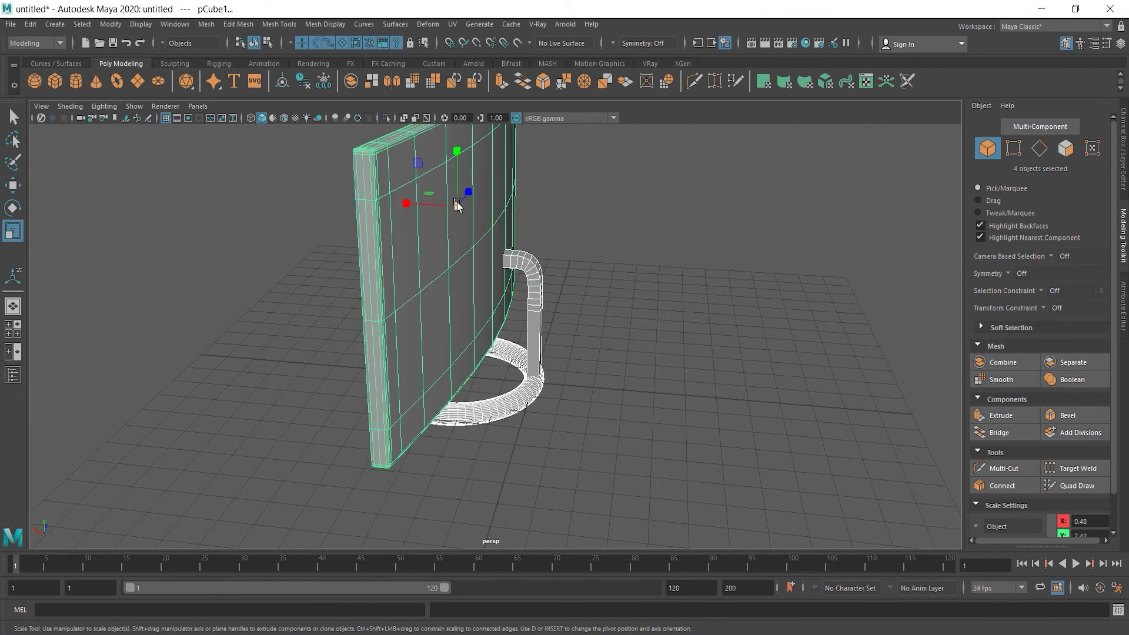
drag(457, 202, 411, 204)
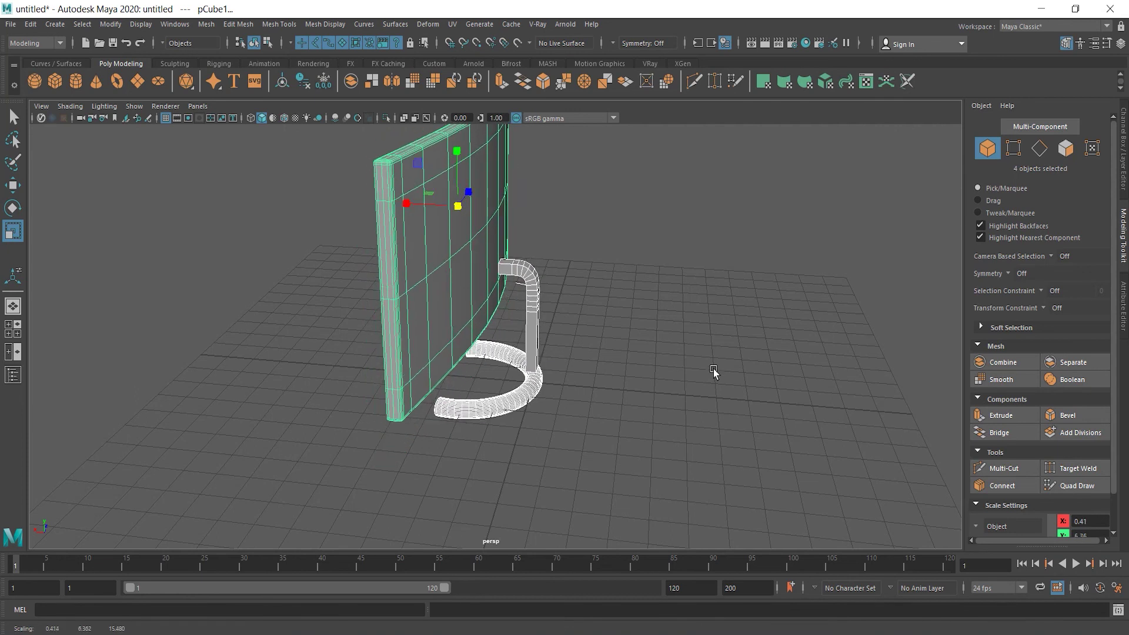
alt+drag(713, 372, 660, 376)
key(ctrl+z)
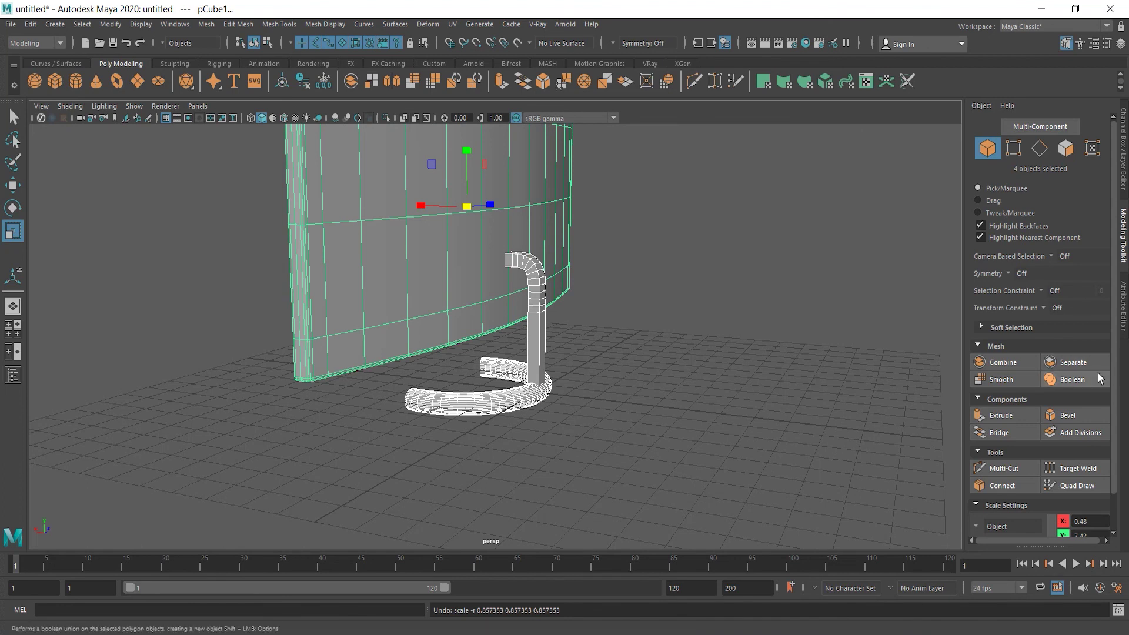
Combine the screen panel, neck and base into a single mesh and scale it uniformly to about 0.81
click(1002, 363)
drag(496, 245, 594, 277)
alt+right_drag(623, 335, 767, 352)
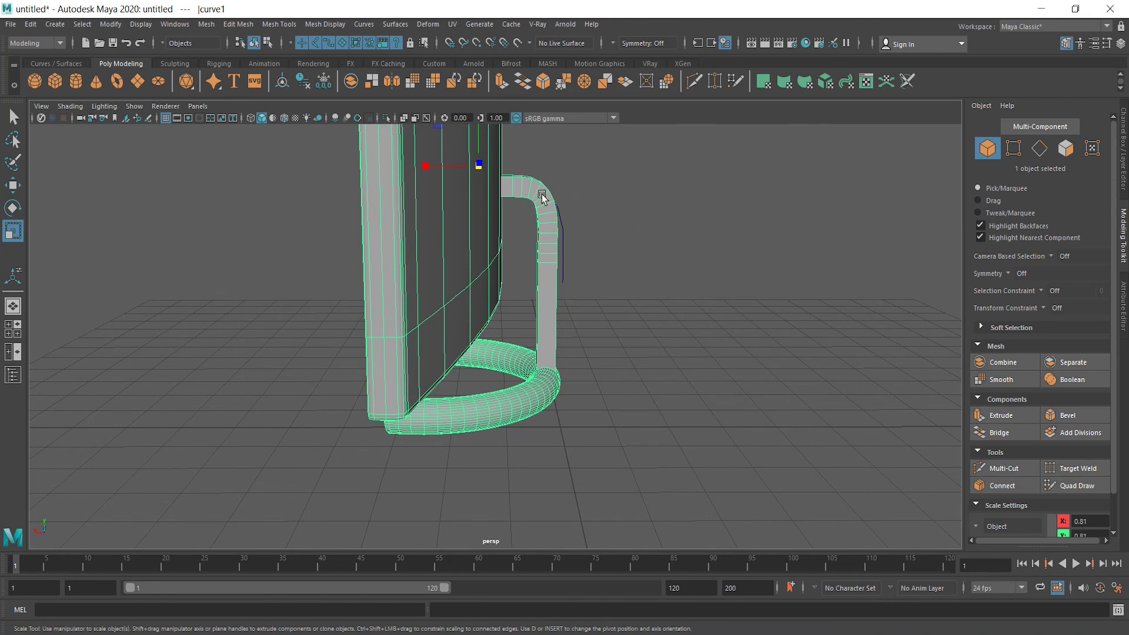
Check the leftover curve behind the neck, clear the selection and examine the whole monitor from the front
click(563, 246)
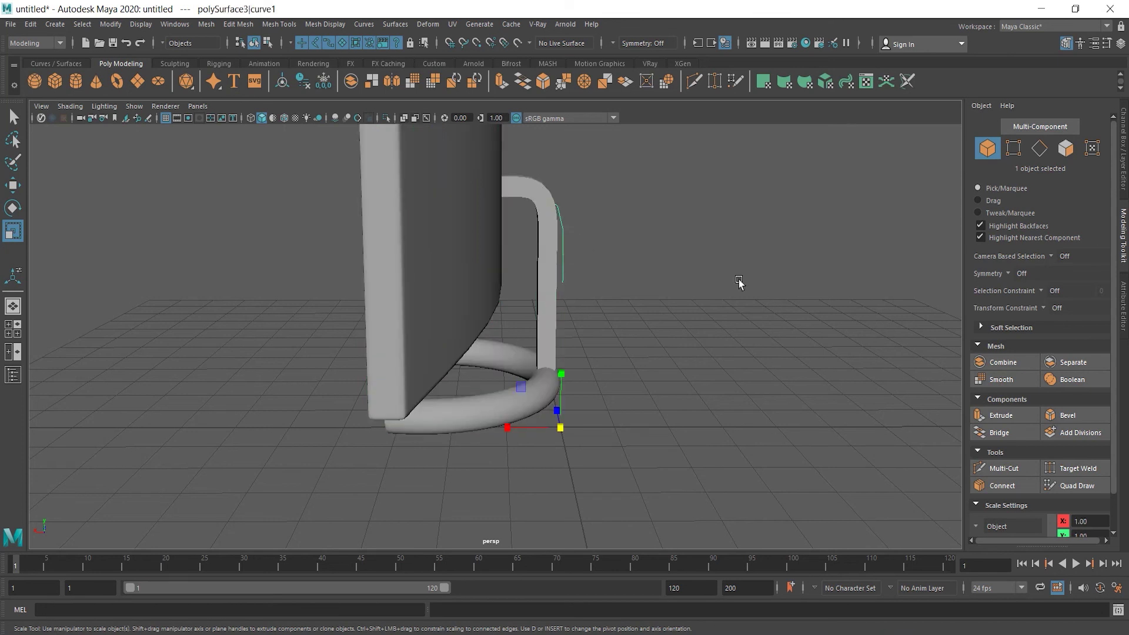
click(740, 283)
alt+drag(676, 282, 679, 417)
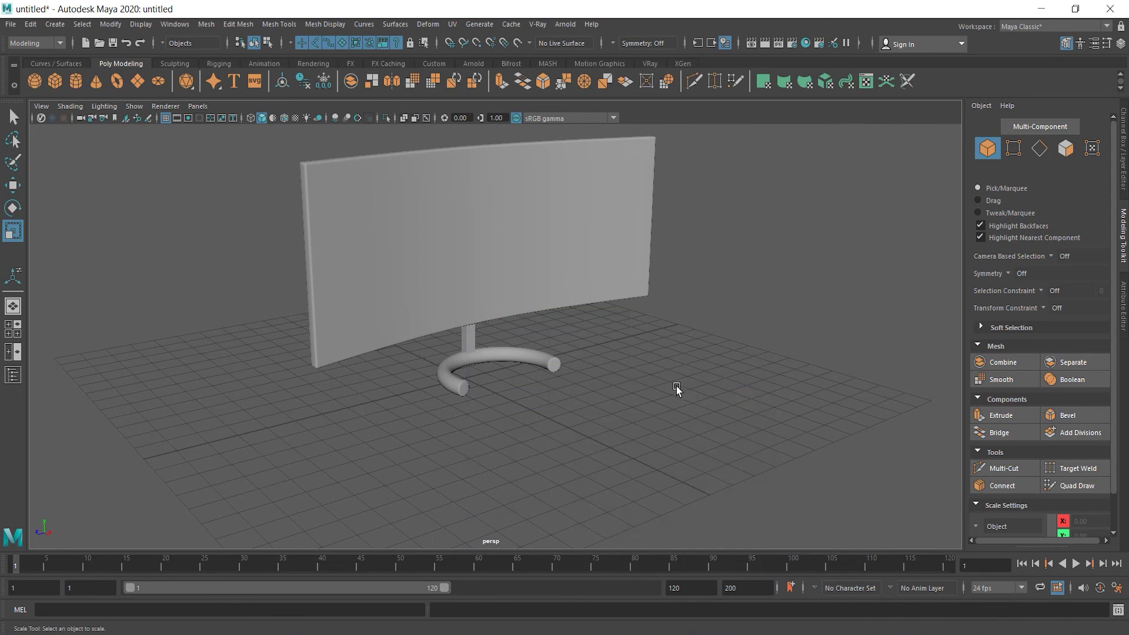
alt+drag(630, 396, 563, 410)
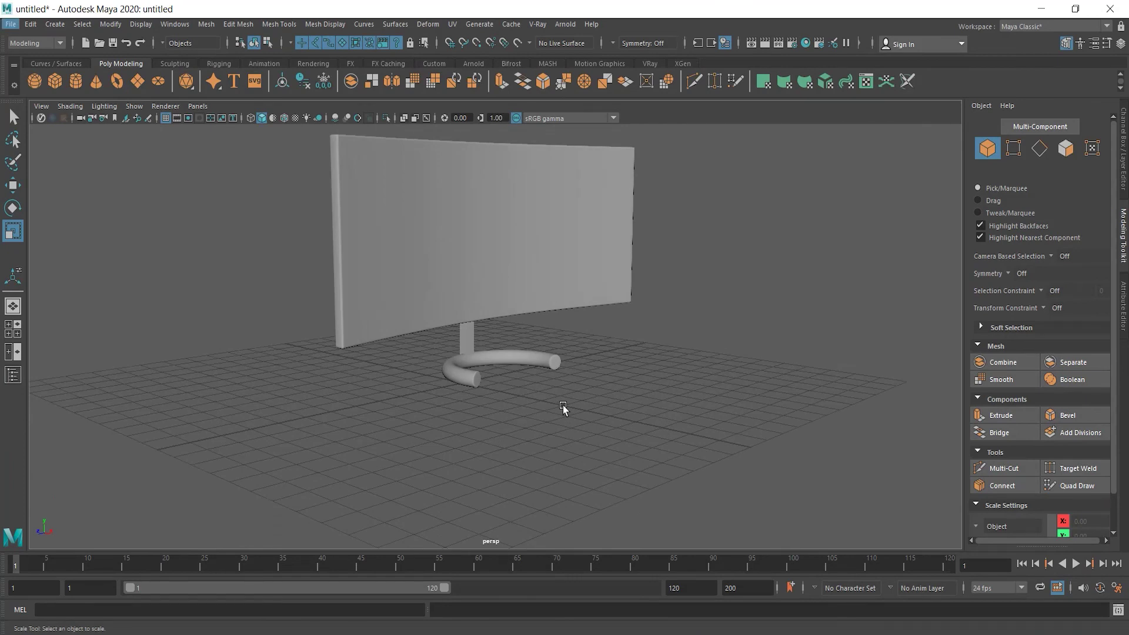